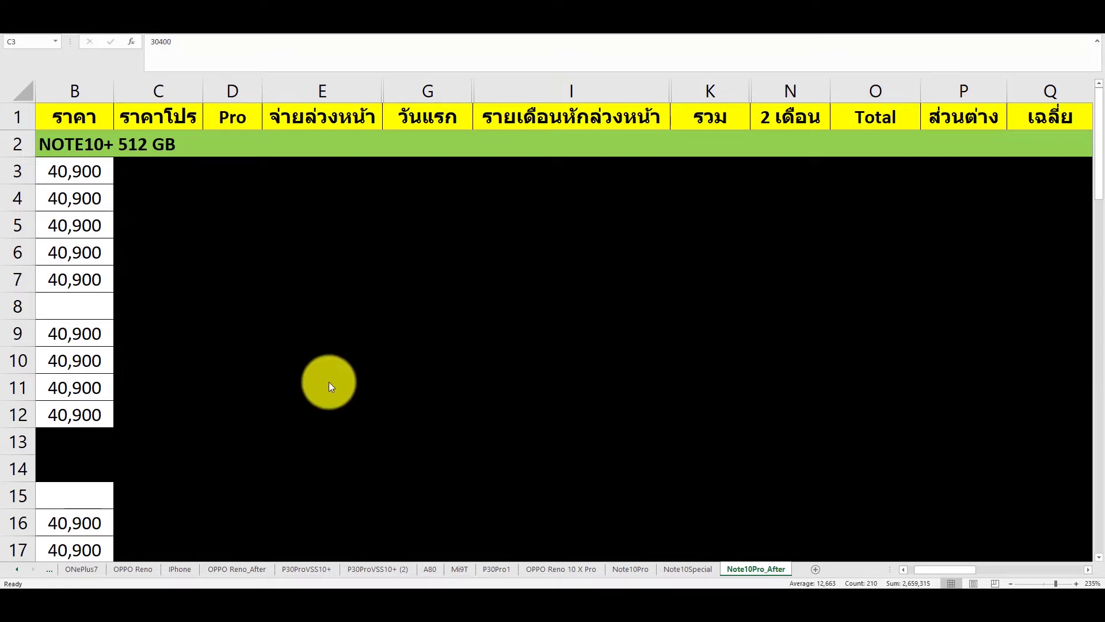
Step: Fill the promotional price cells C3:C20 in the ราคาโปร column with yellow
left_click(158, 167)
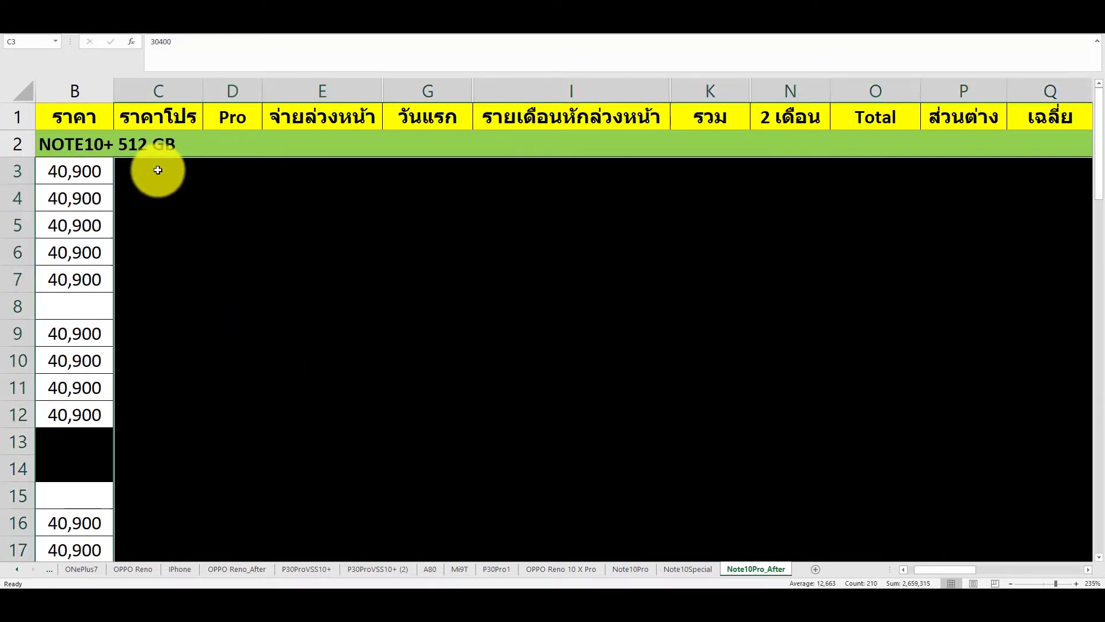
left_click_drag(150, 166, 146, 340)
scroll(161, 365, "up", 4)
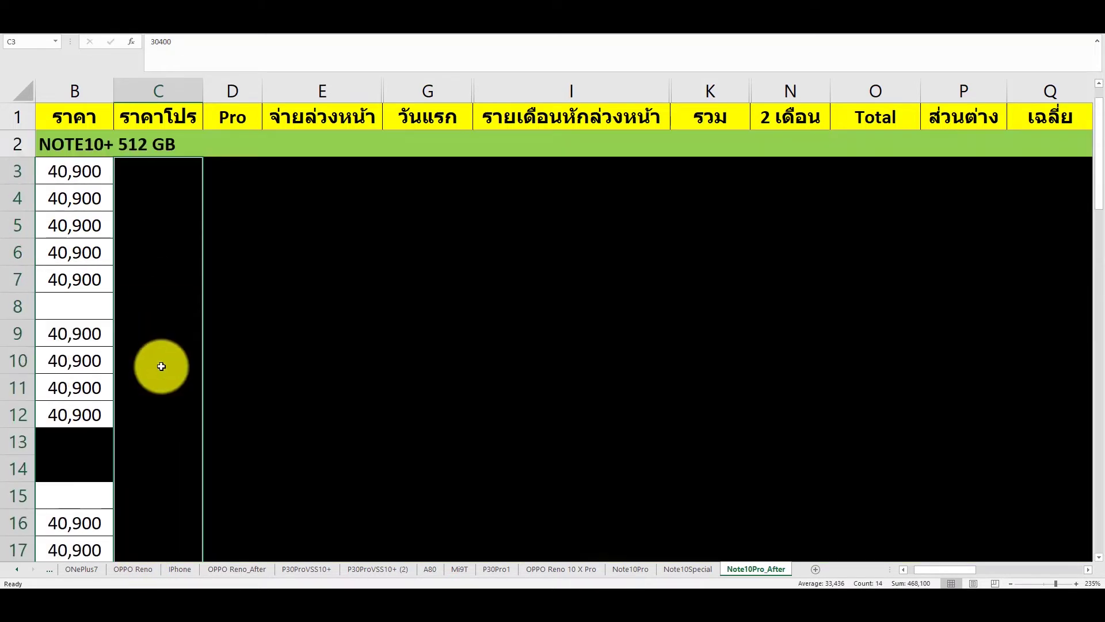
left_click(74, 29)
left_click(144, 63)
left_click(322, 332)
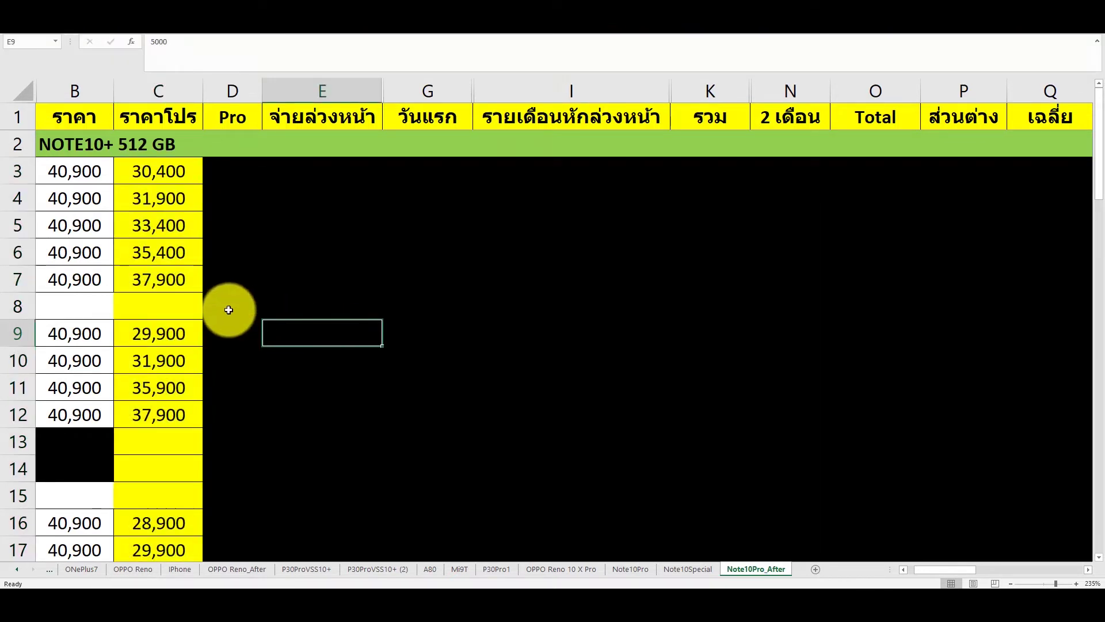
Step: Examine the promotional prices in column C for the row groups 3–7, 9–12 and 16–20
left_click(183, 306)
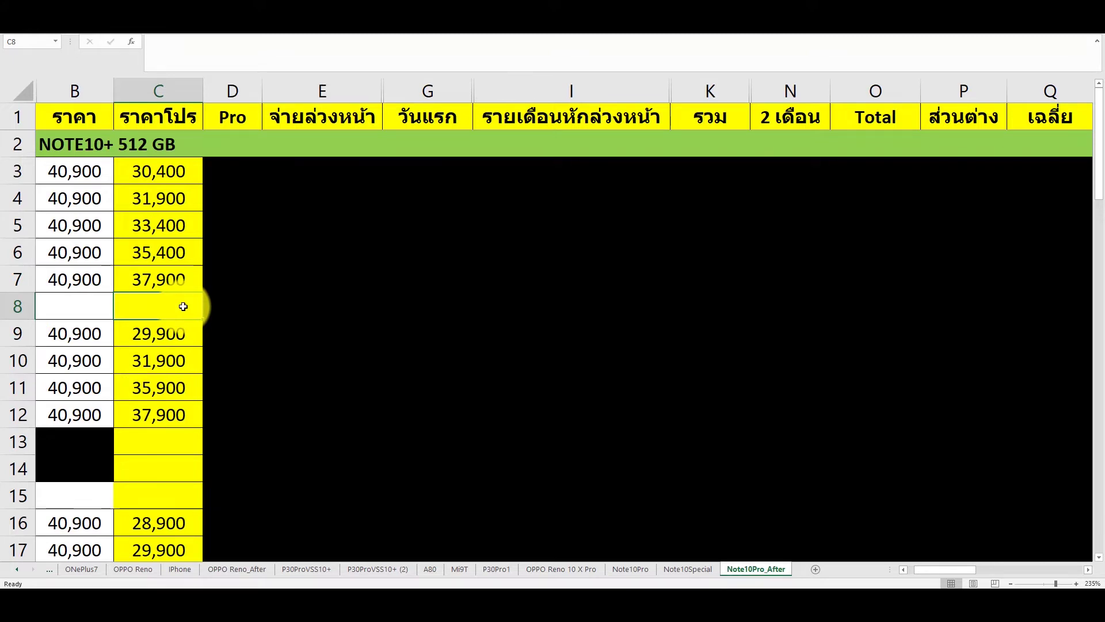
left_click(151, 175)
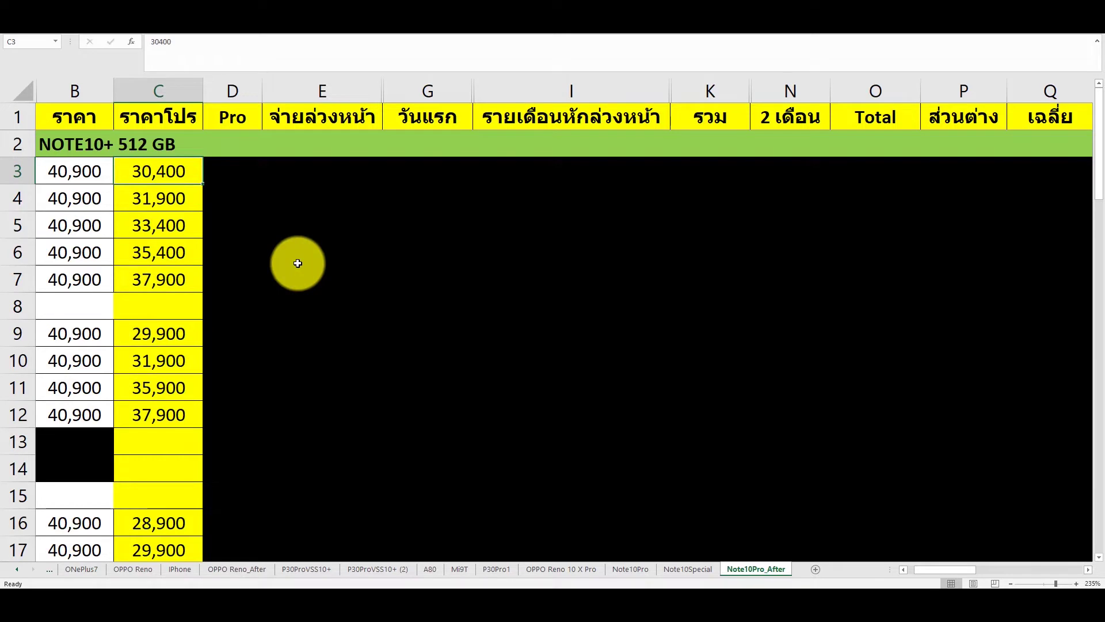
left_click(173, 285)
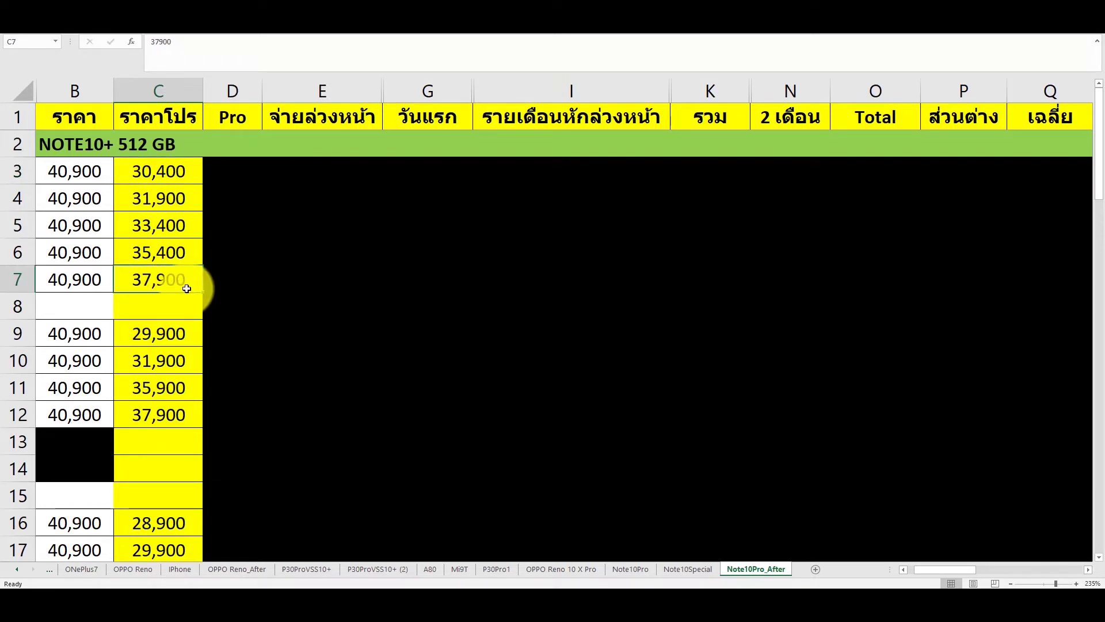
left_click(193, 339)
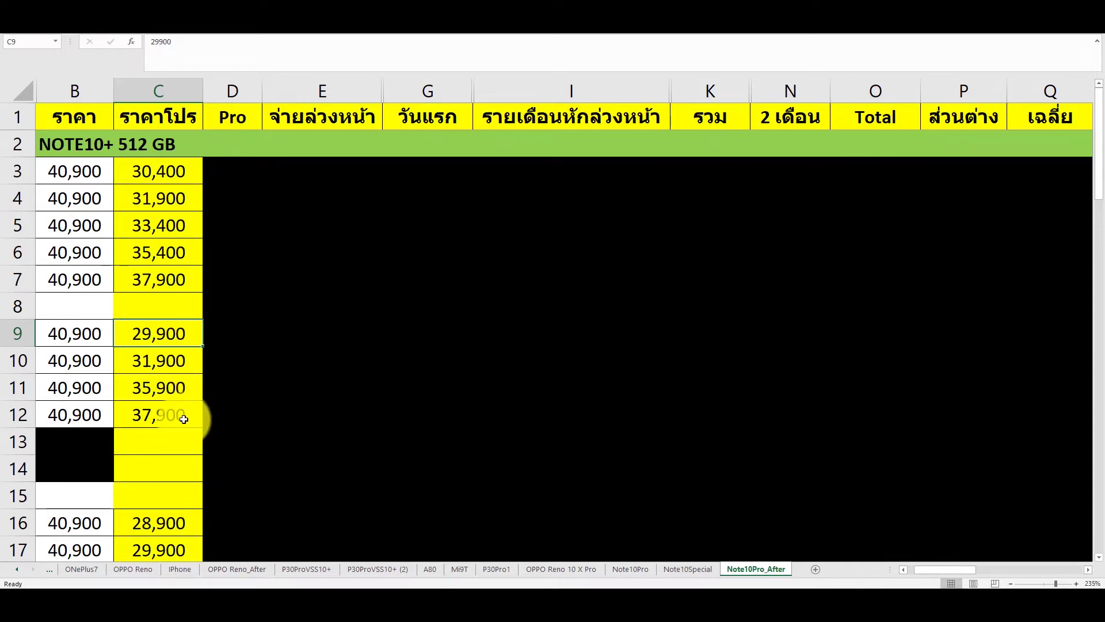
left_click(184, 418)
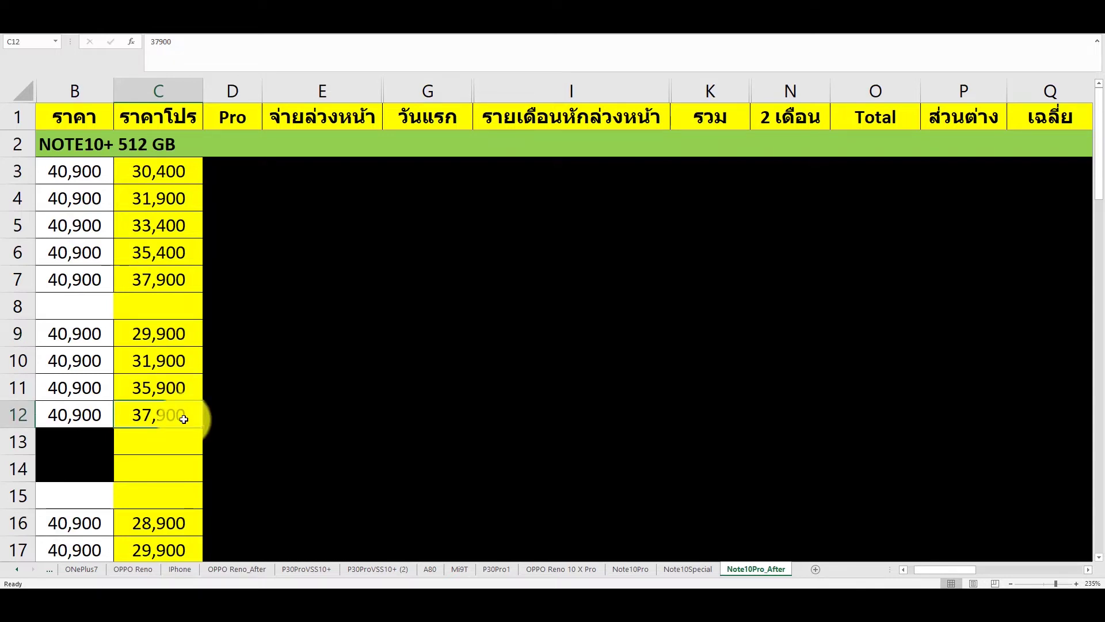
scroll(184, 419, "down", 2)
scroll(184, 418, "up", 1)
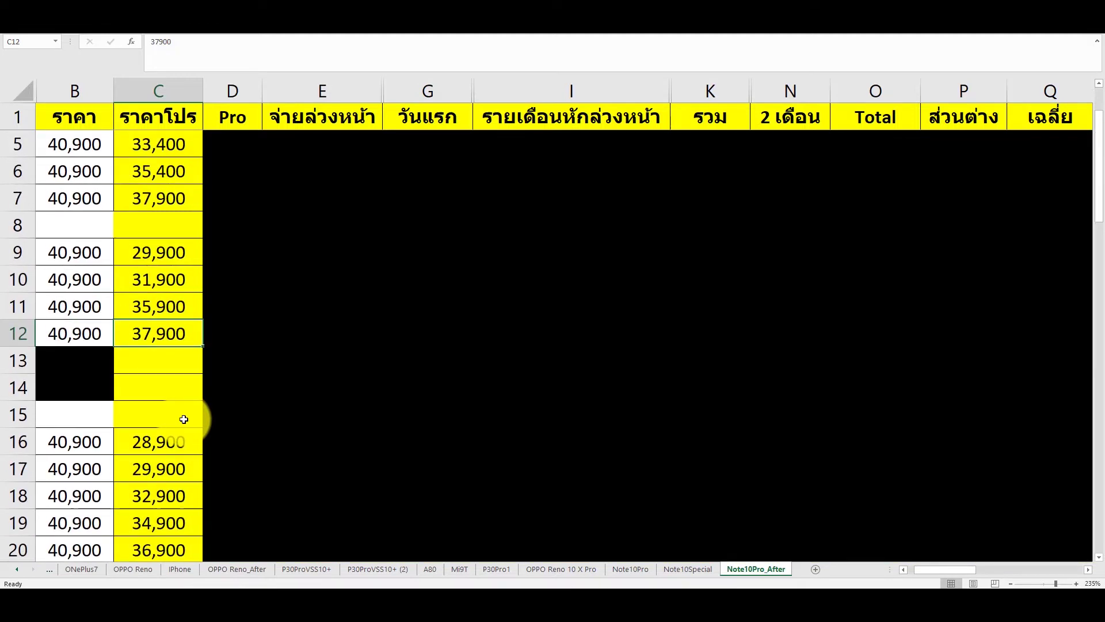
left_click(180, 443)
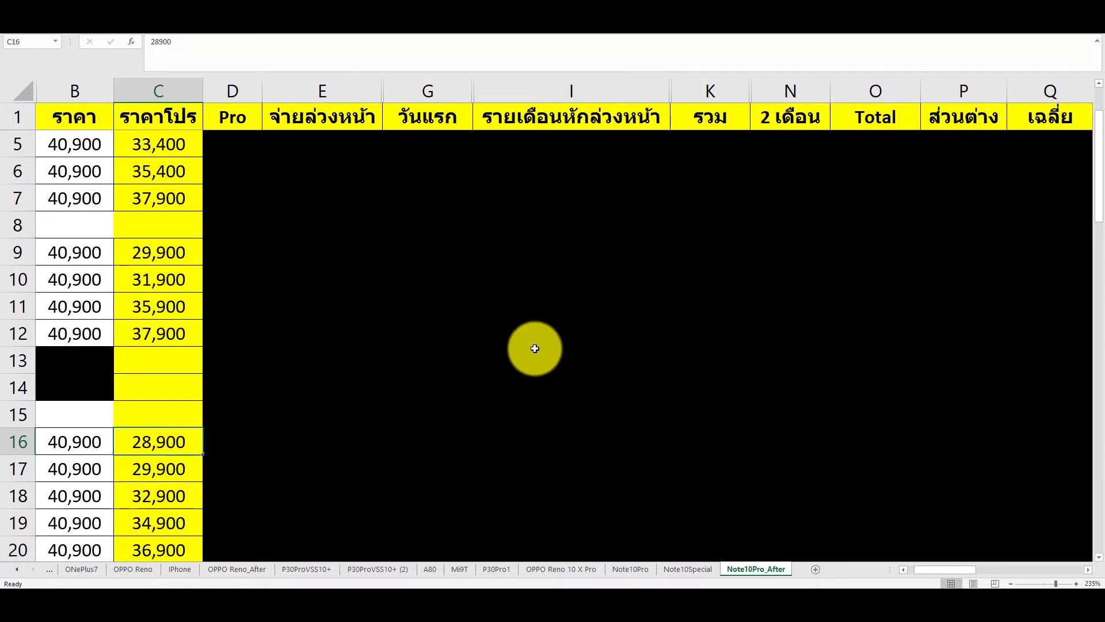
left_click(184, 549)
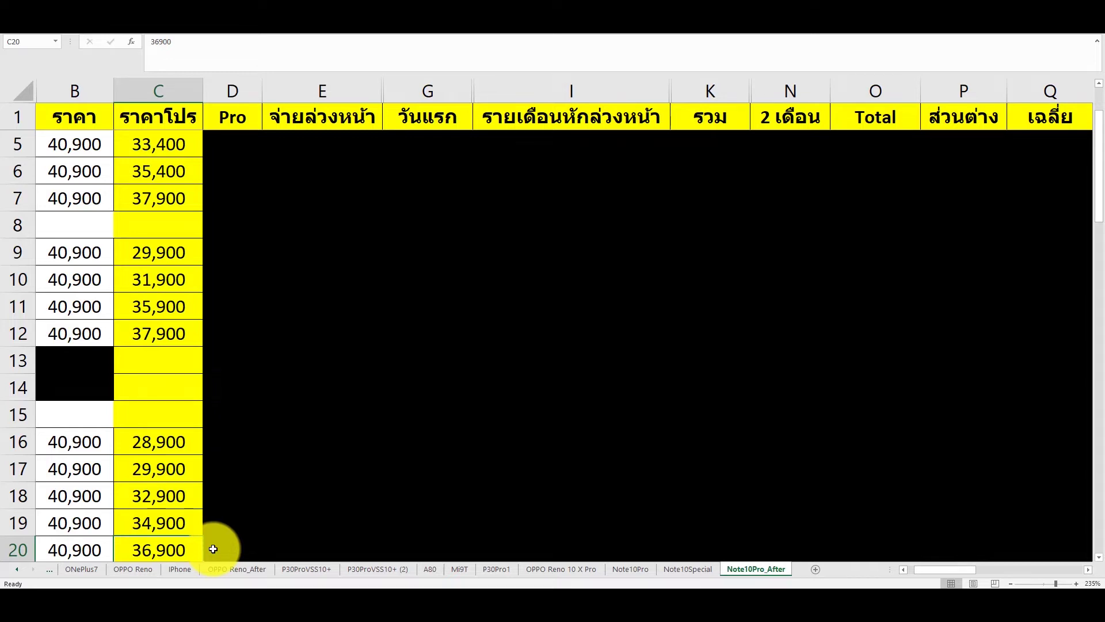
key("Up")
key("Up")
key("Up")
key("Up")
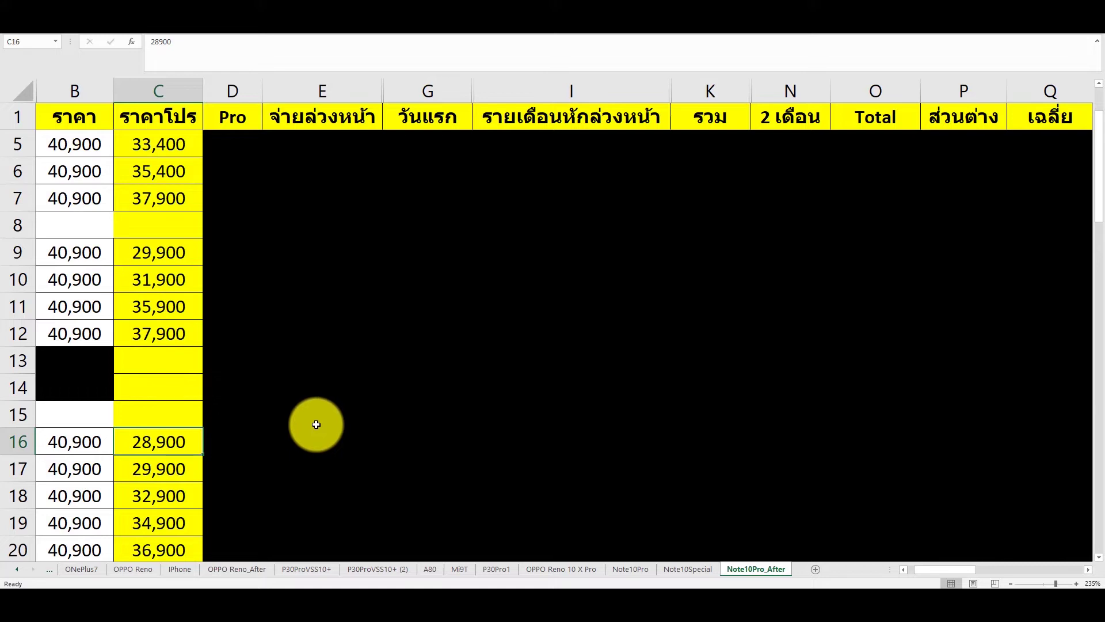
Step: Fill the Pro and จ่ายล่วงหน้า cells D3:E20 with yellow
scroll(316, 425, "up", 1)
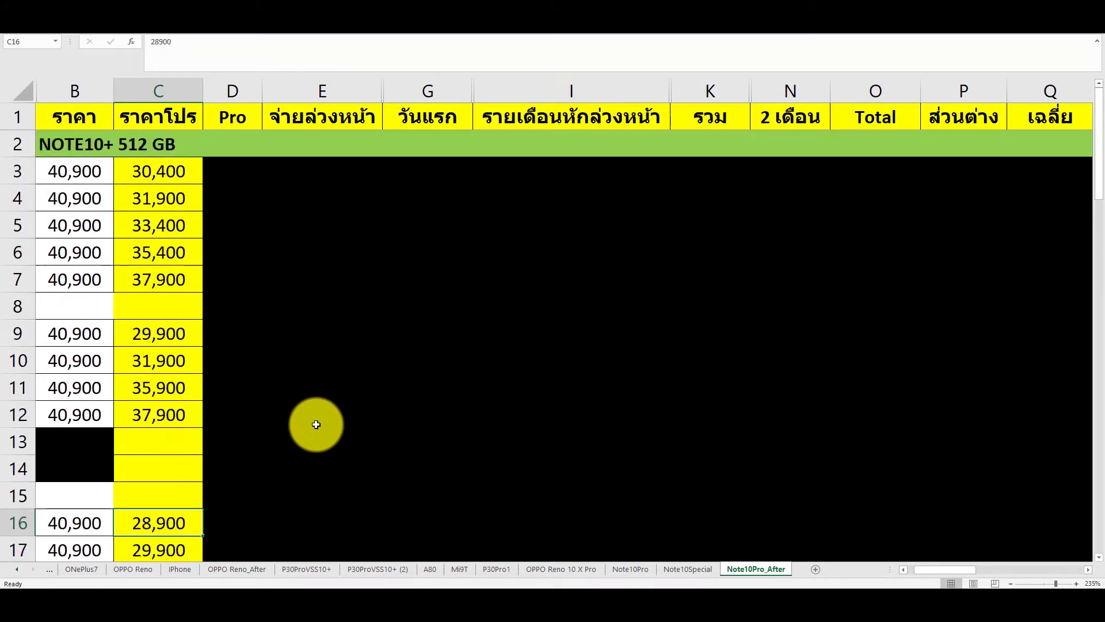
left_click(235, 172)
left_click_drag(240, 200, 343, 484)
scroll(343, 484, "up", 2)
left_click(174, 60)
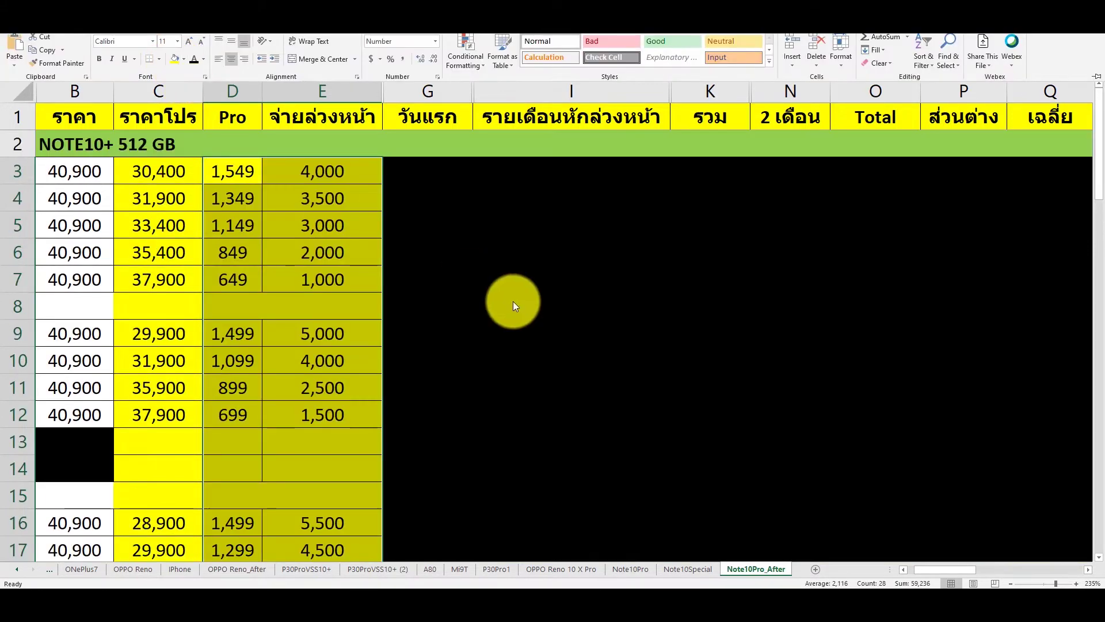
left_click(459, 286)
Step: Examine the package rates and advance payments against the promotional prices in rows 3–7
left_click(236, 173)
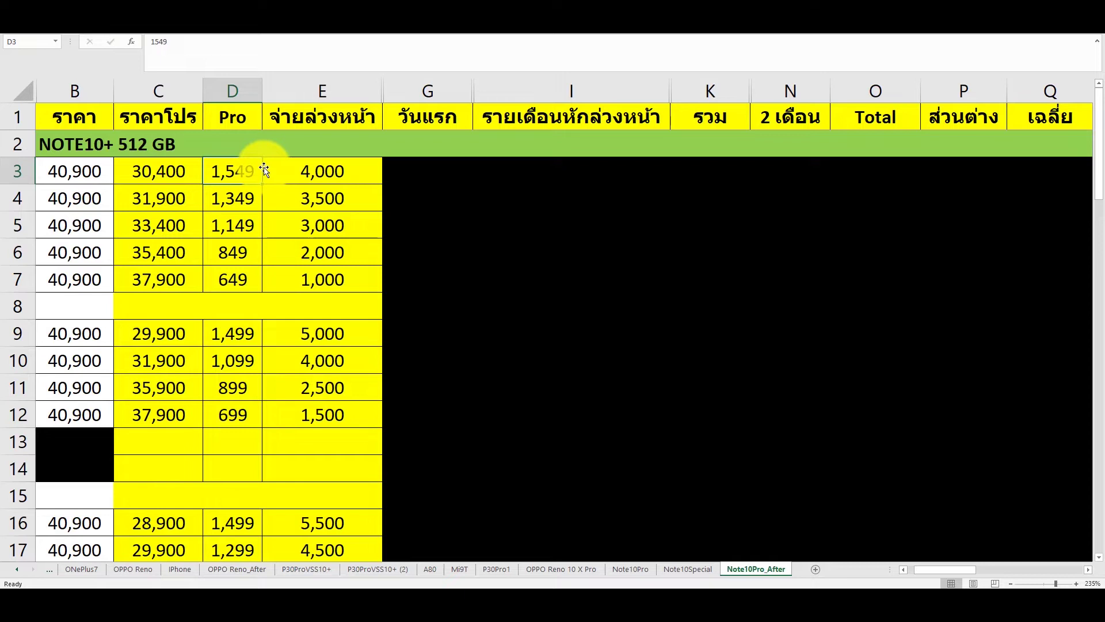
left_click(158, 171)
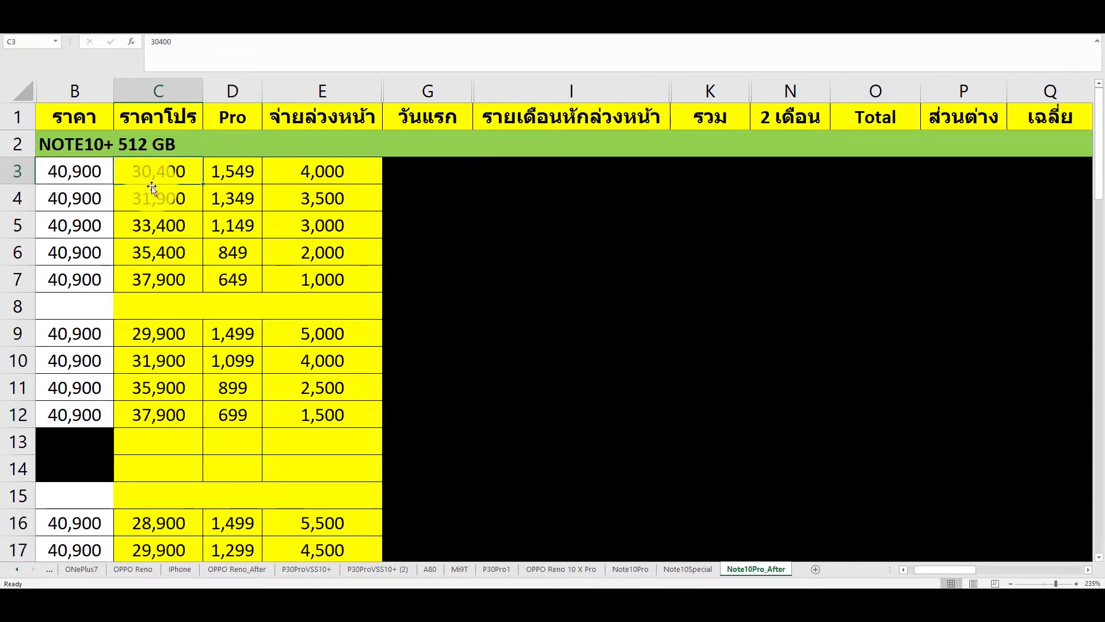
left_click(346, 165)
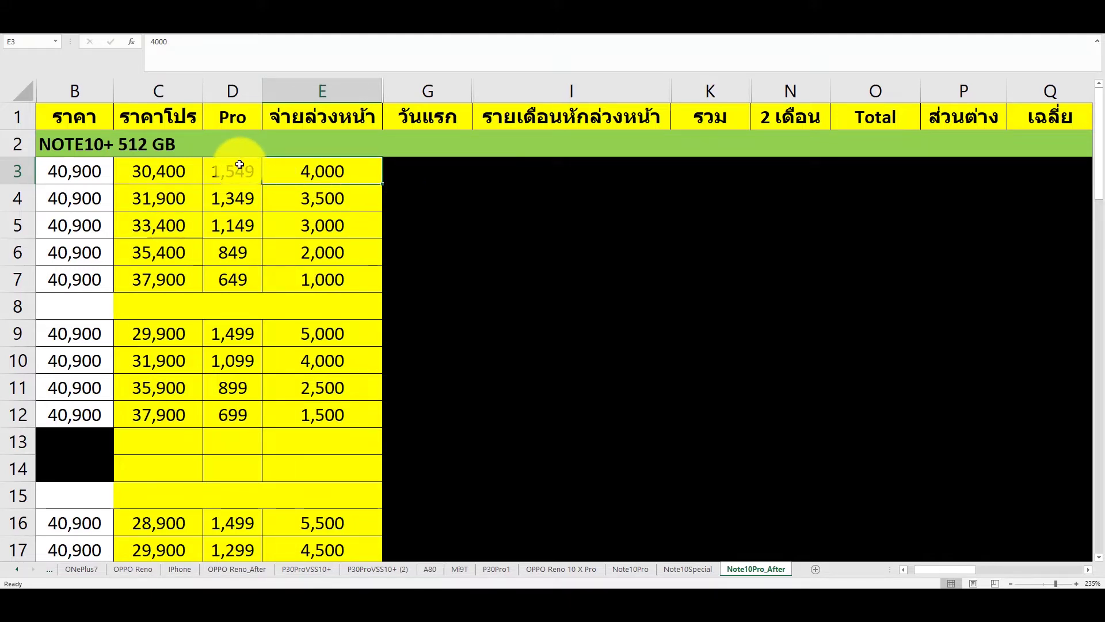
left_click(162, 159)
left_click(163, 198)
left_click(223, 182)
left_click(223, 201)
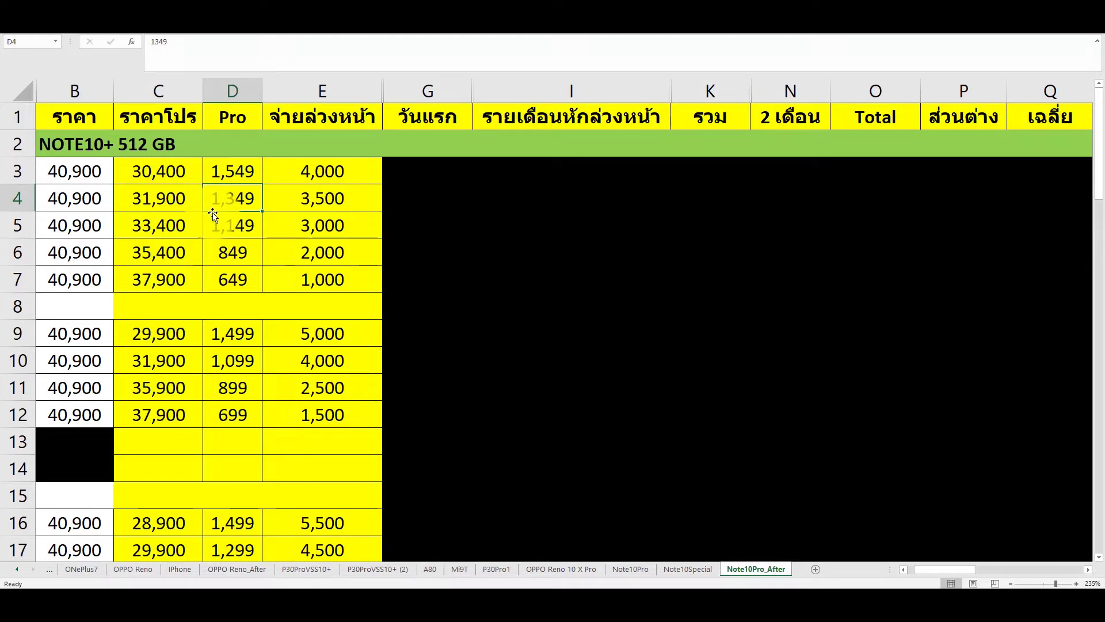
left_click(230, 169)
key("Down")
left_click(249, 231)
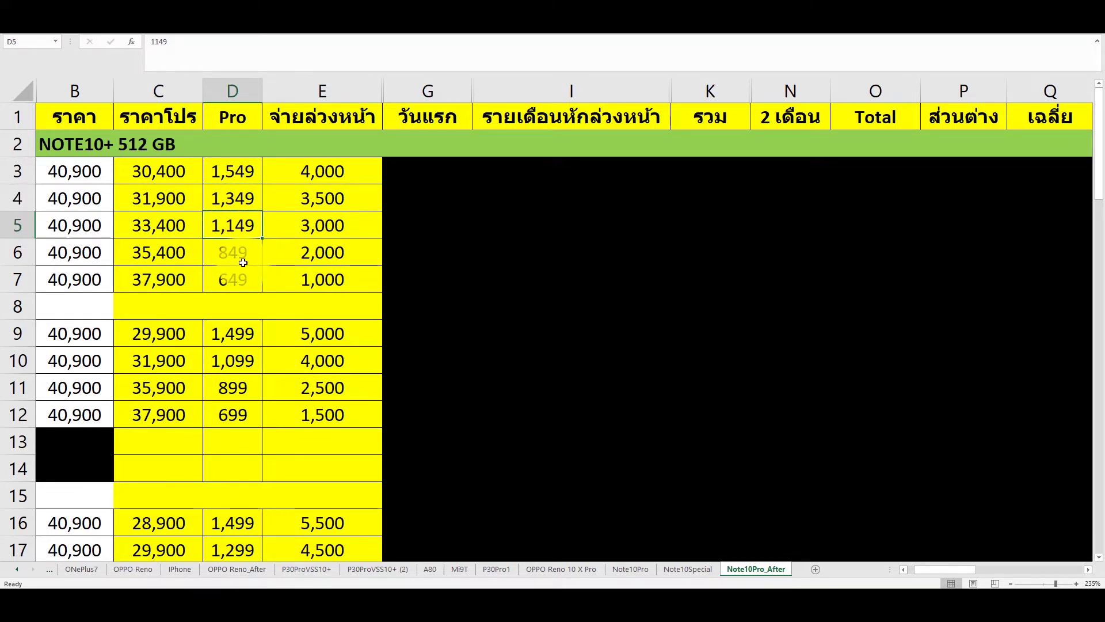
left_click(246, 258)
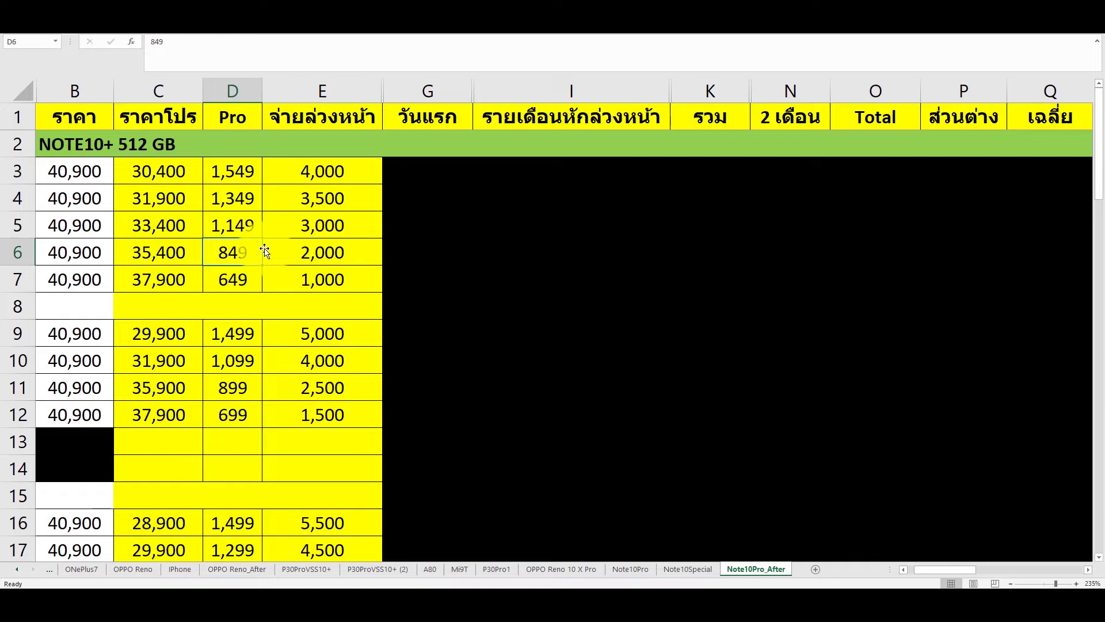
left_click(246, 285)
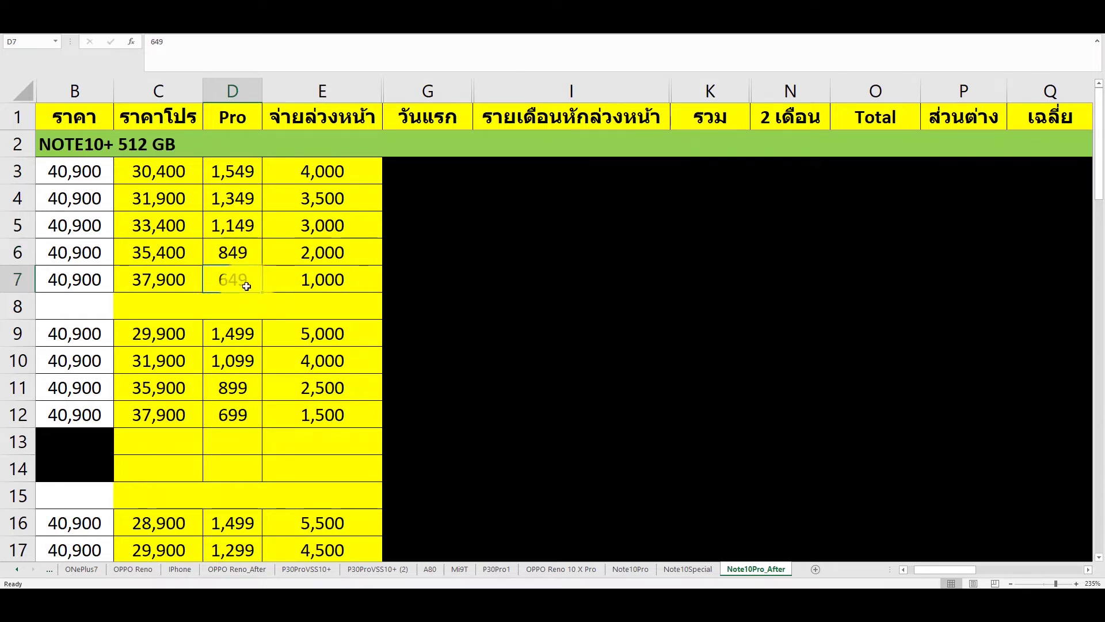
left_click(345, 177)
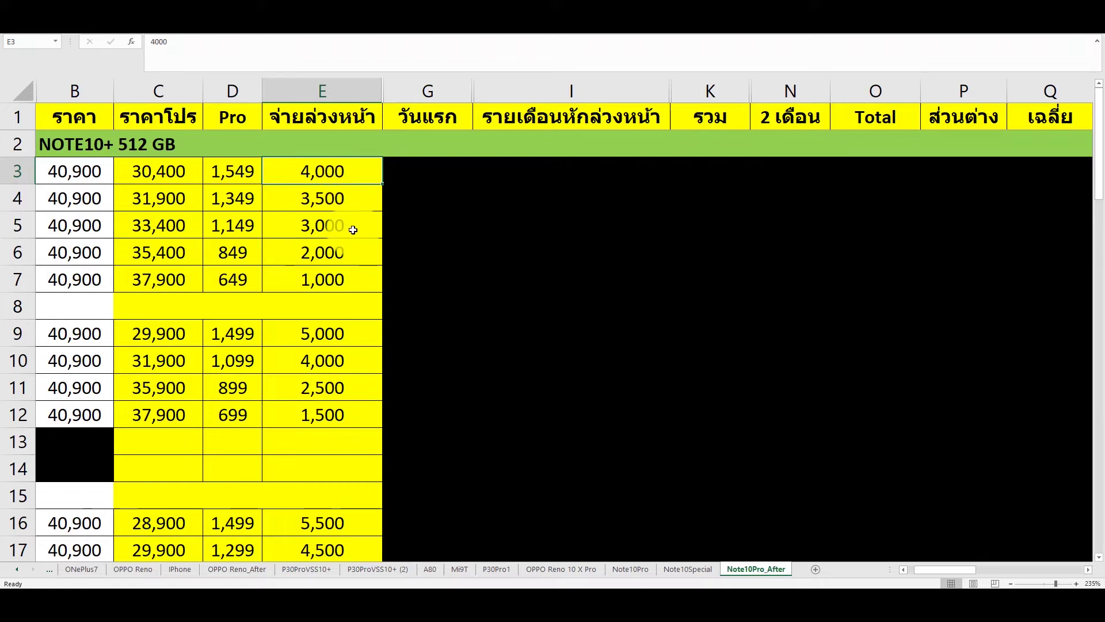
left_click(362, 279)
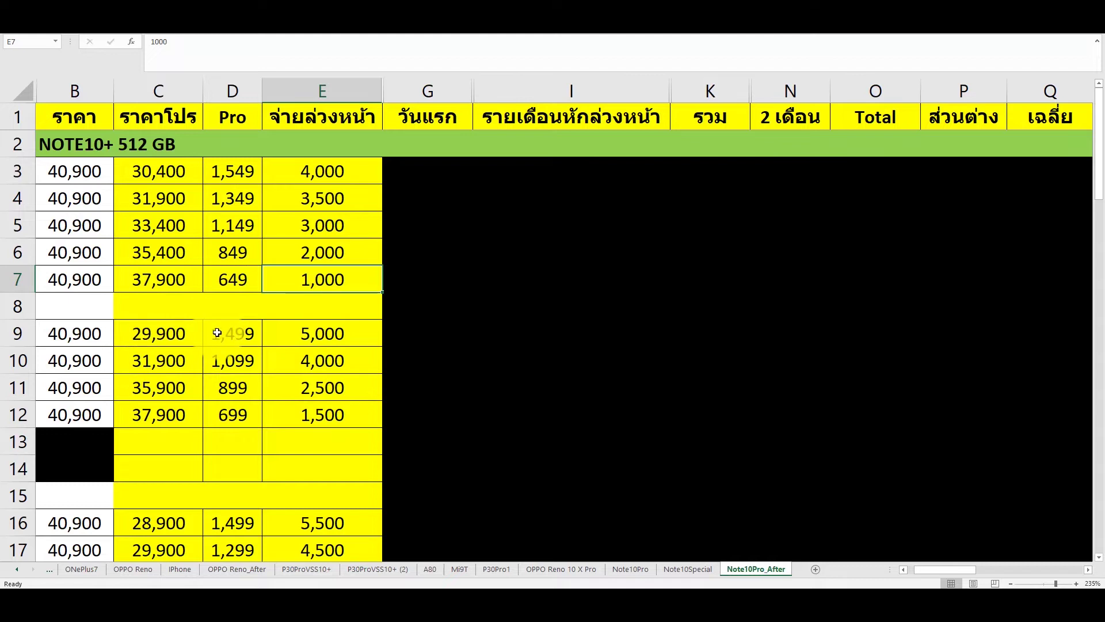
Step: Examine the package rates and advance payments in the row groups 9–12 and 16–20
left_click(245, 340)
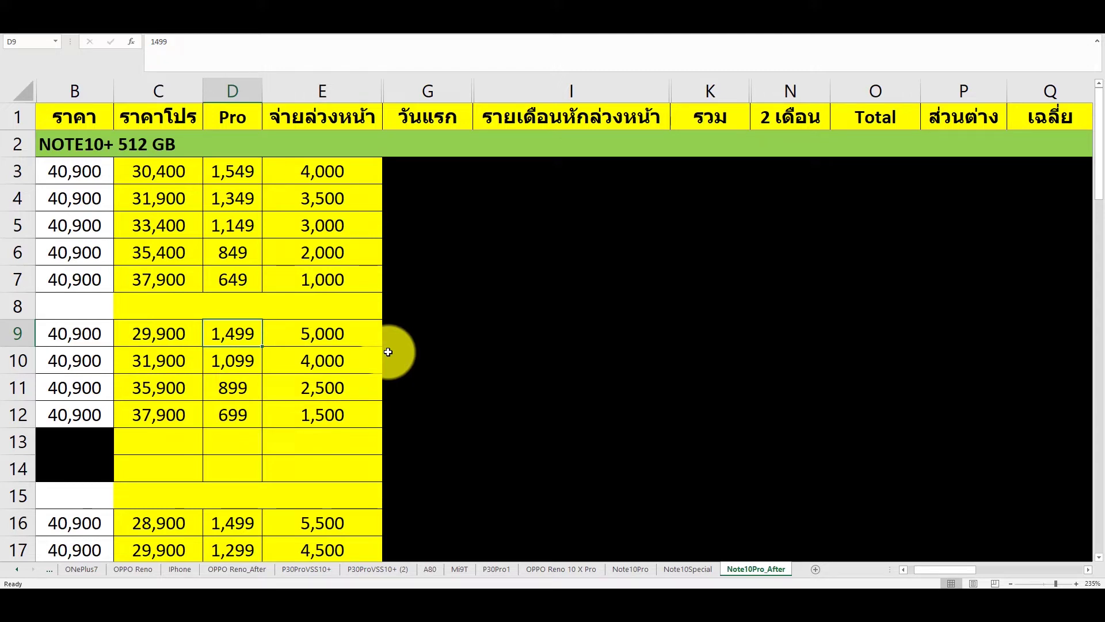
left_click(313, 331)
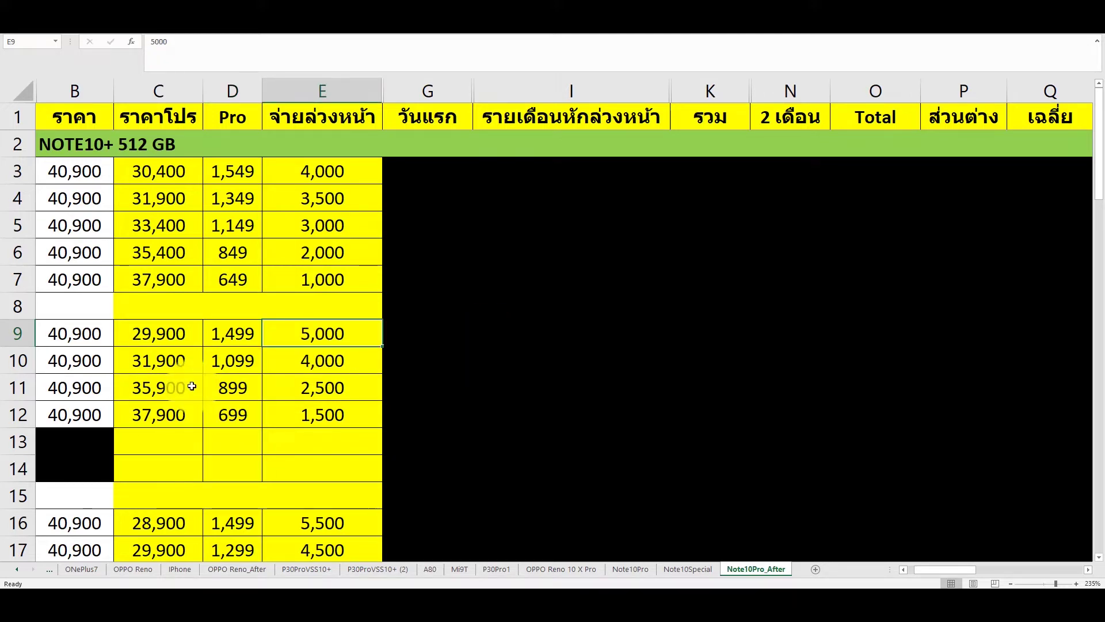
left_click(229, 362)
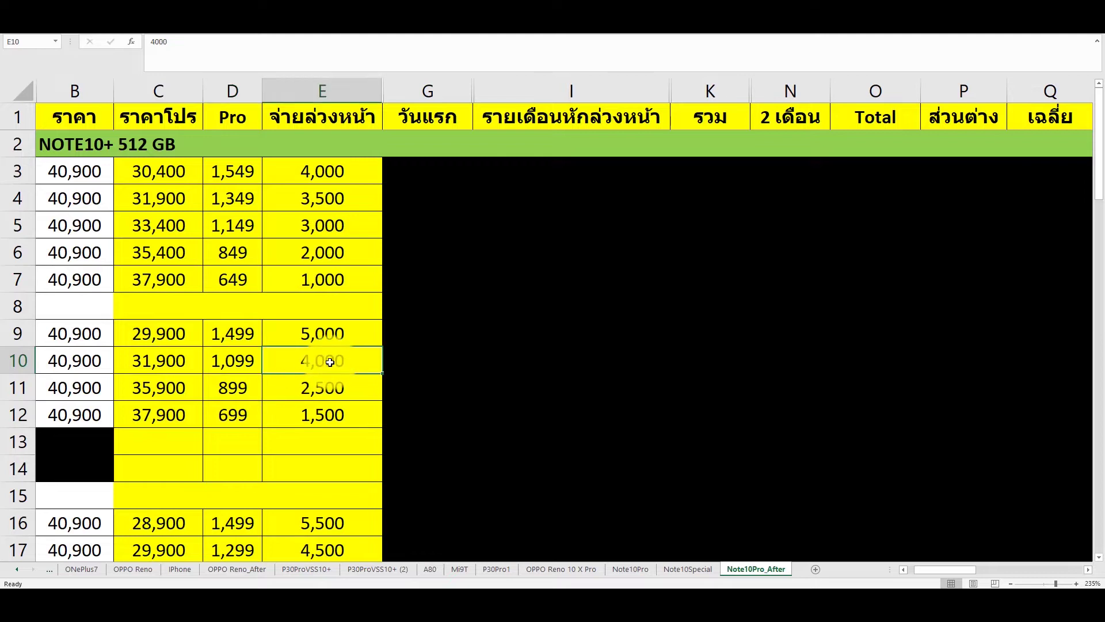
left_click(240, 397)
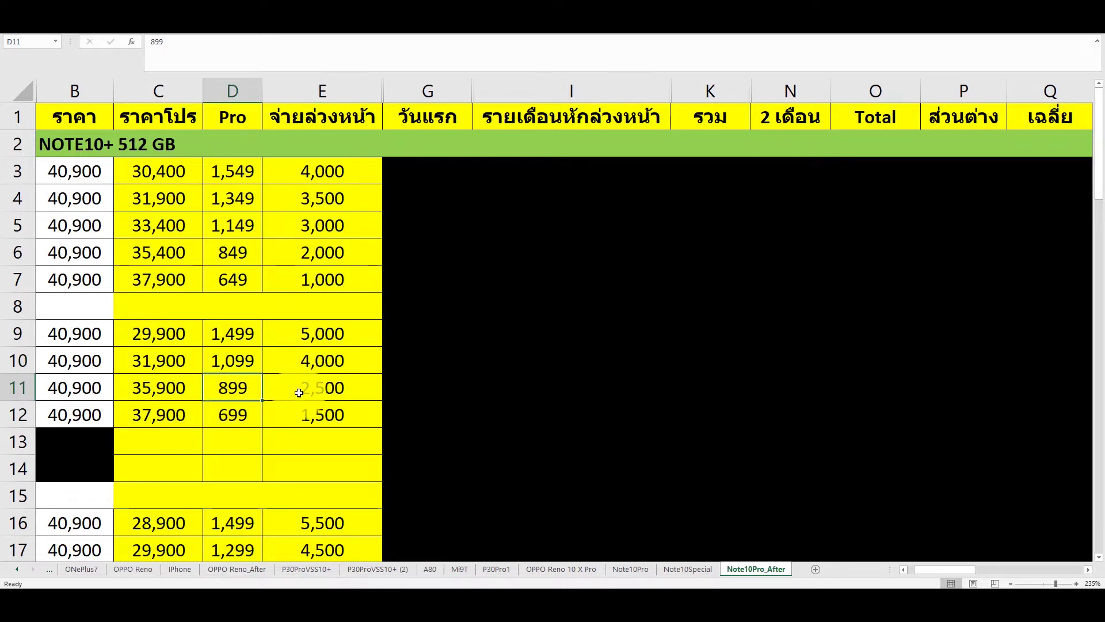
left_click(228, 419)
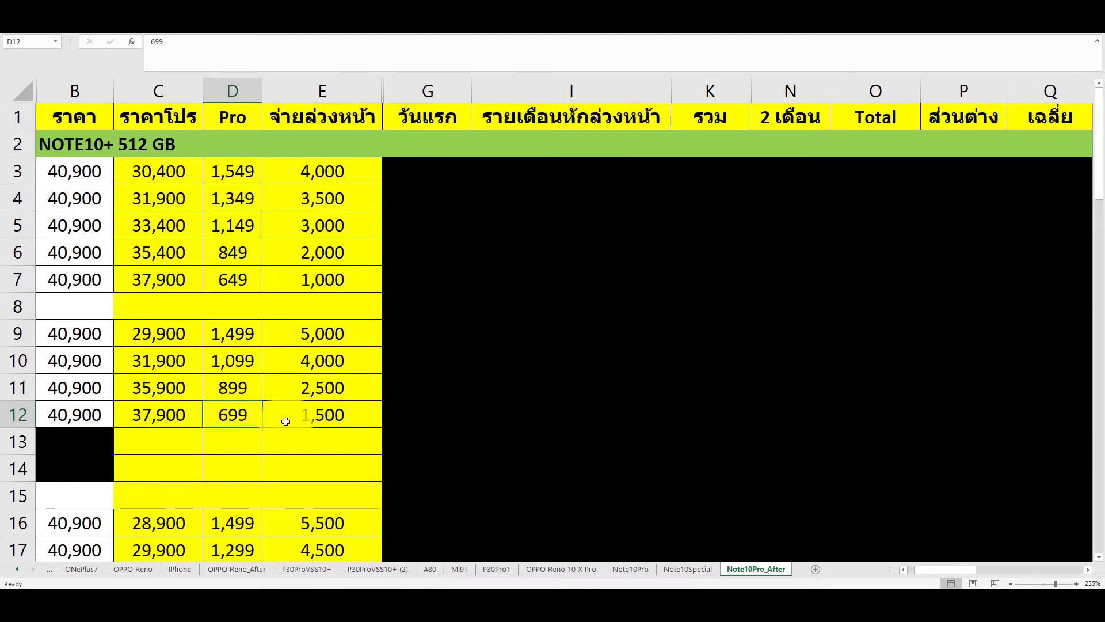
left_click(305, 417)
scroll(336, 394, "down", 1)
scroll(336, 394, "down", 1)
scroll(334, 394, "up", 1)
left_click(211, 446)
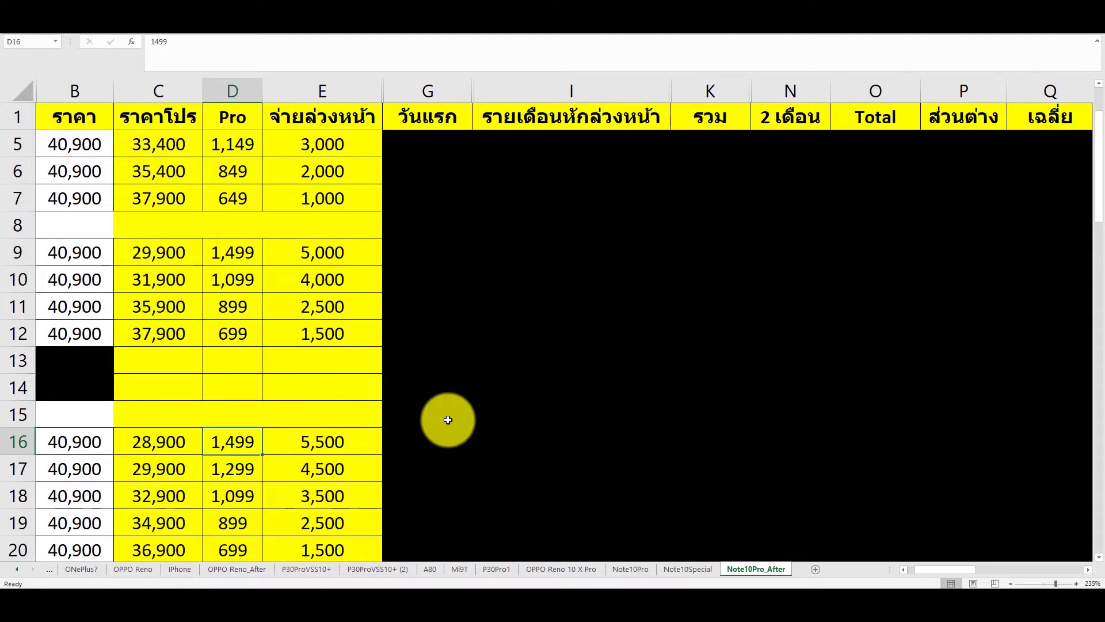
left_click(229, 466)
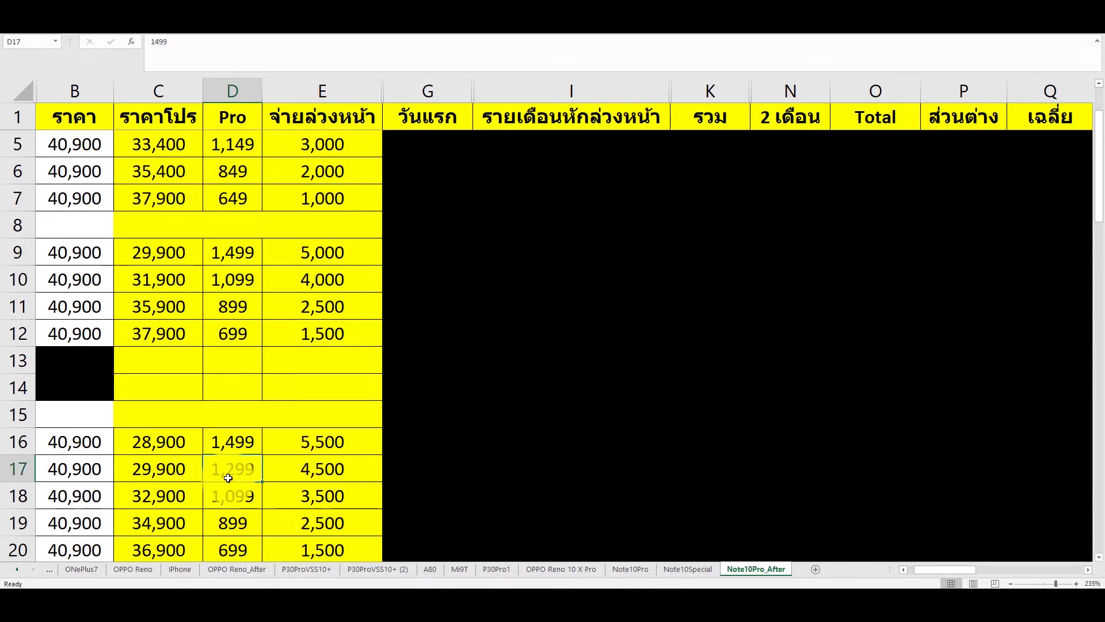
left_click(294, 461)
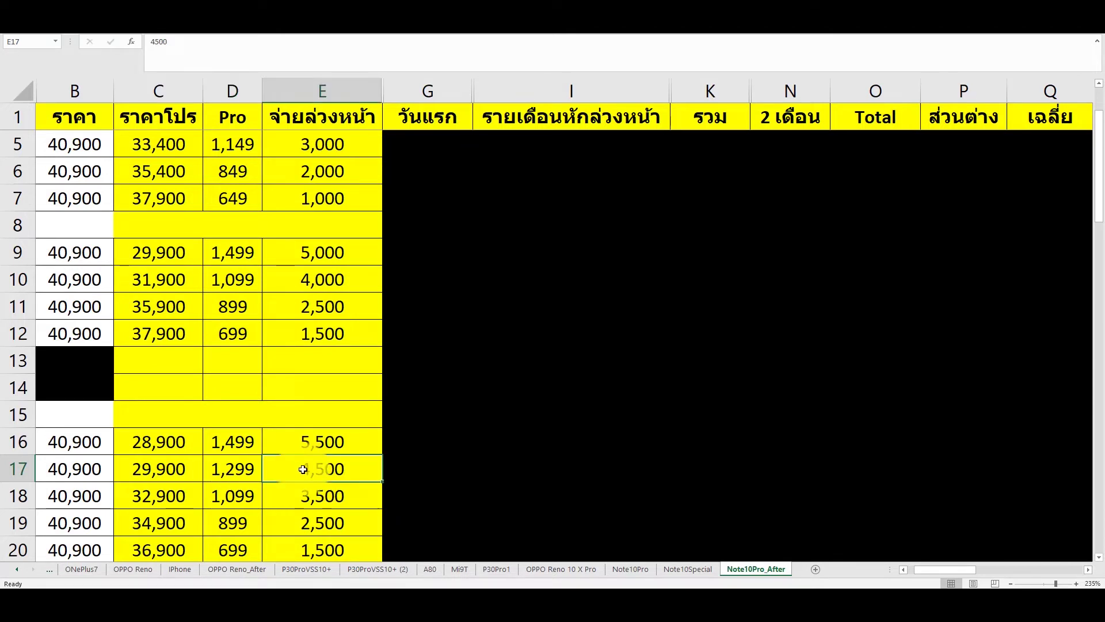
left_click(244, 551)
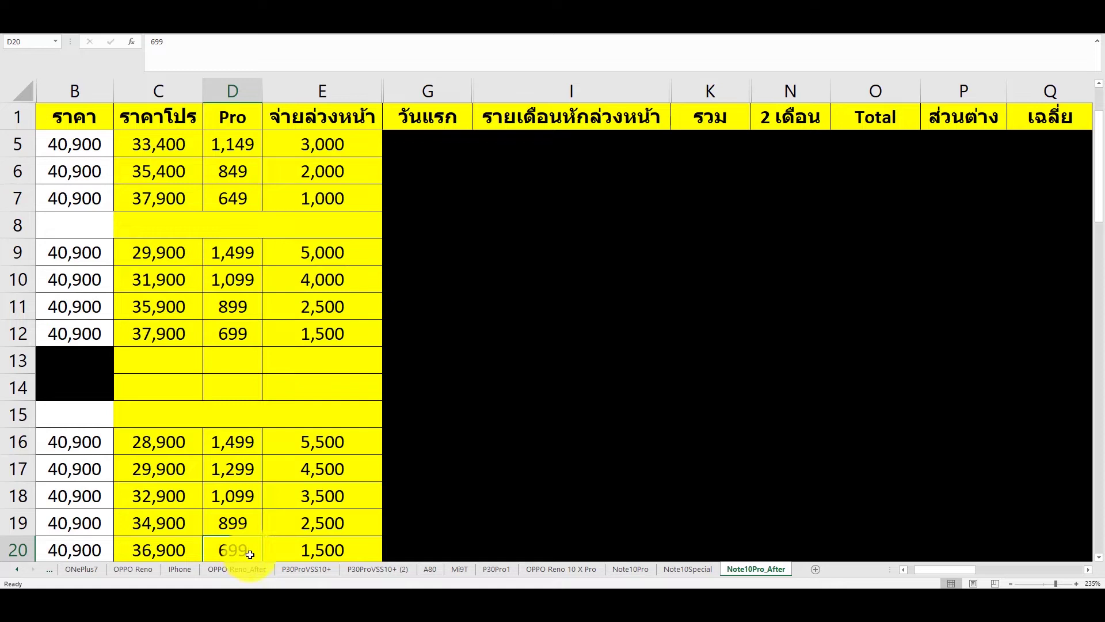
left_click(316, 552)
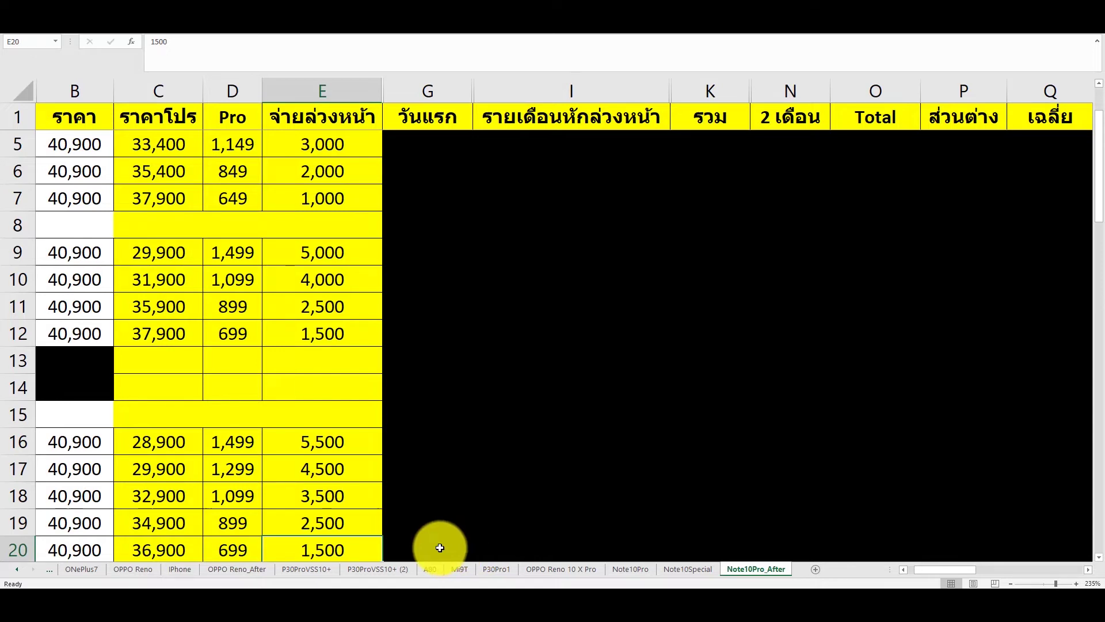
Step: Fill the วันแรก cells G3:G20 with yellow
scroll(436, 540, "up", 1)
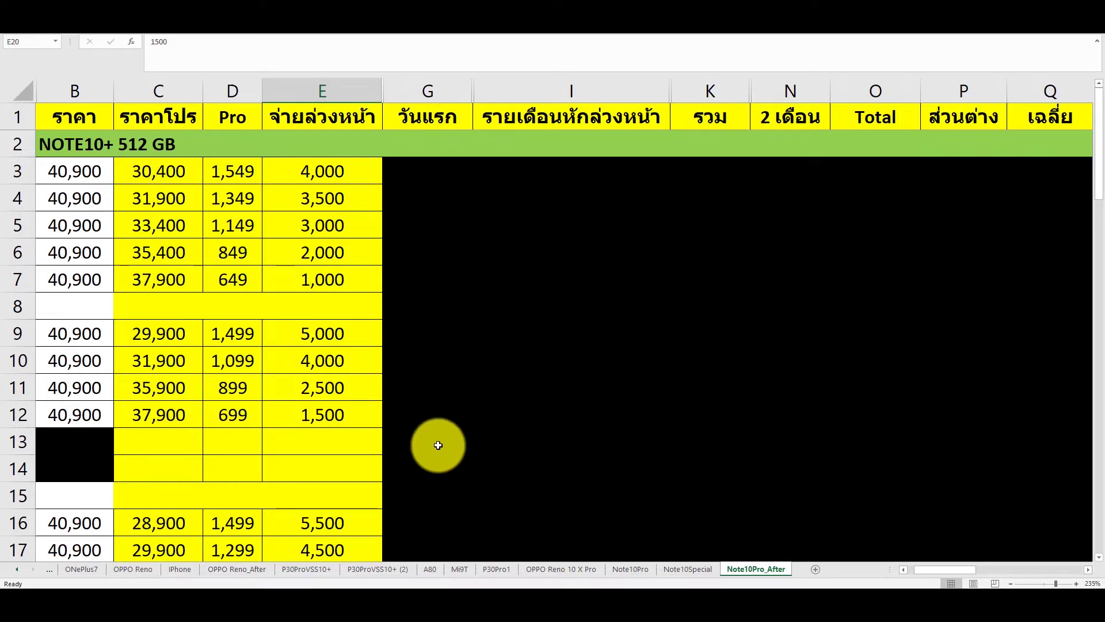
left_click_drag(416, 169, 425, 446)
scroll(482, 369, "up", 3)
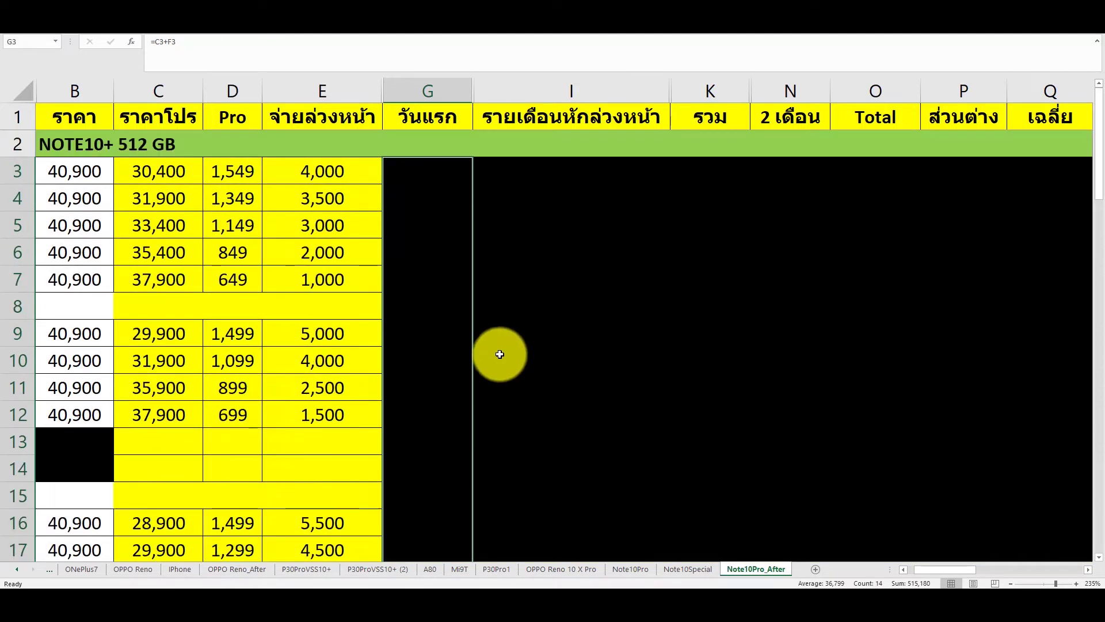
left_click(80, 25)
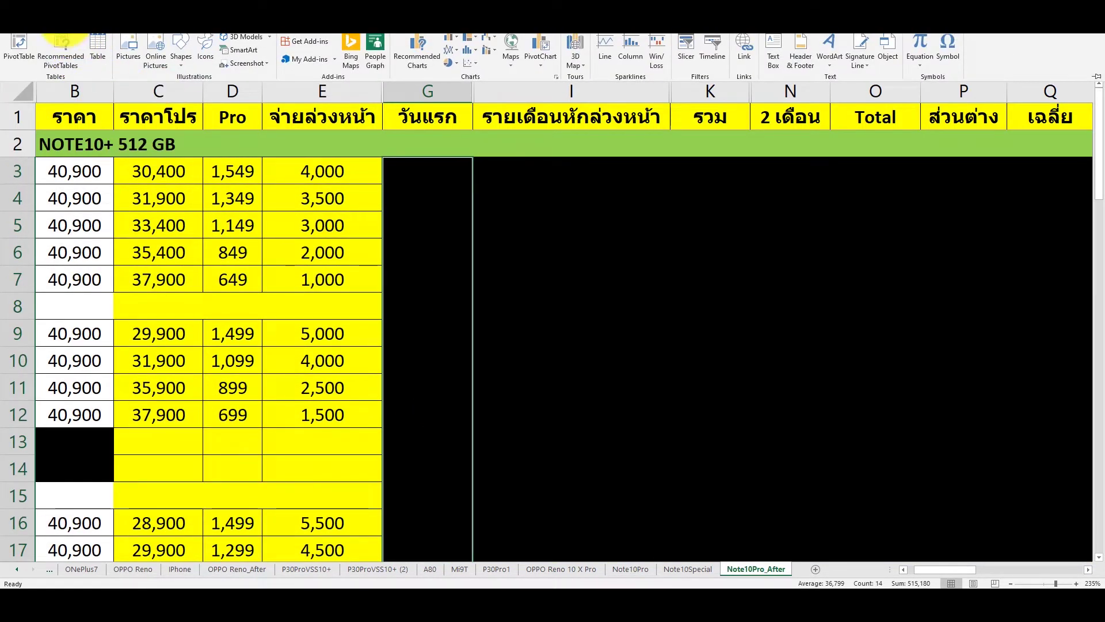
left_click(49, 25)
left_click(170, 59)
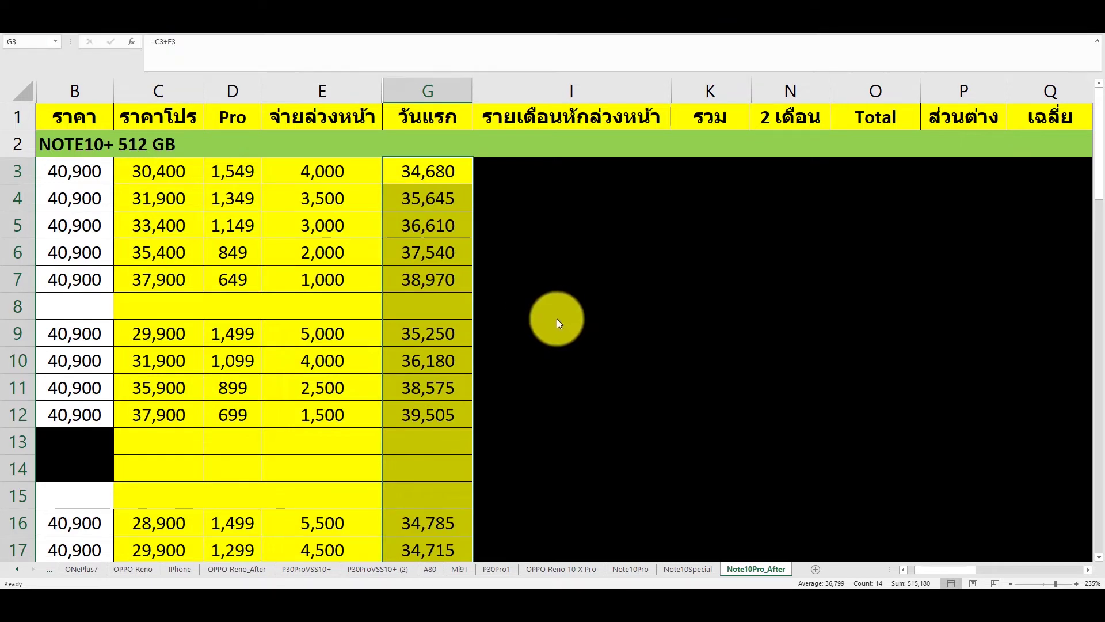
Step: Examine how row 3's วันแรก amount in G3 follows from its promotional price and advance payment
left_click(515, 253)
left_click(454, 173)
left_click(166, 169)
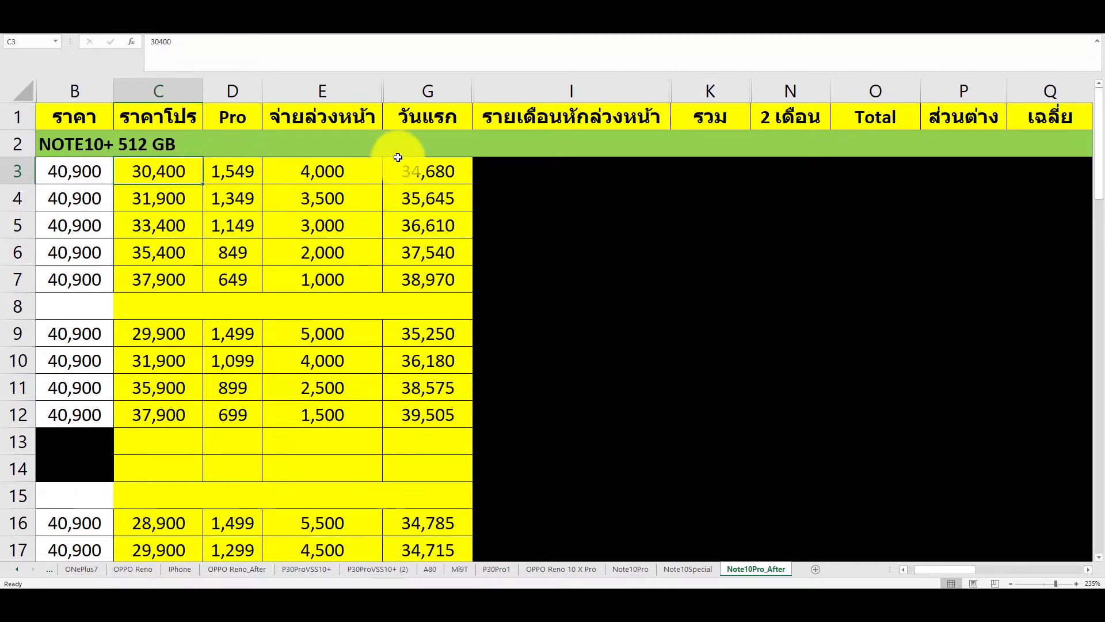
key("Right")
key("Right")
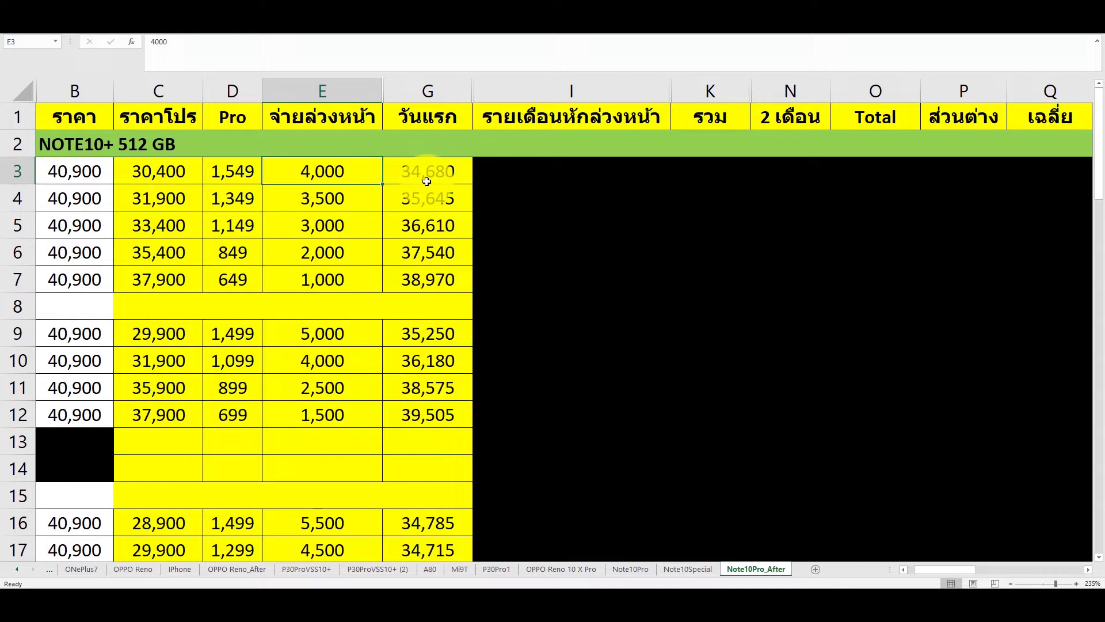
left_click(149, 173)
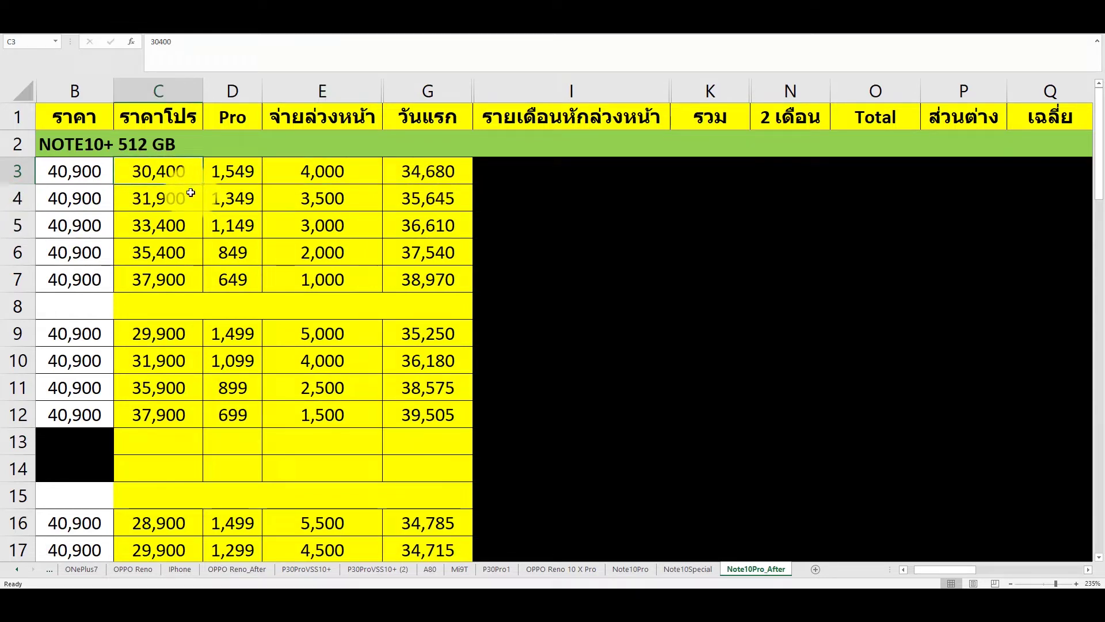
left_click(314, 172)
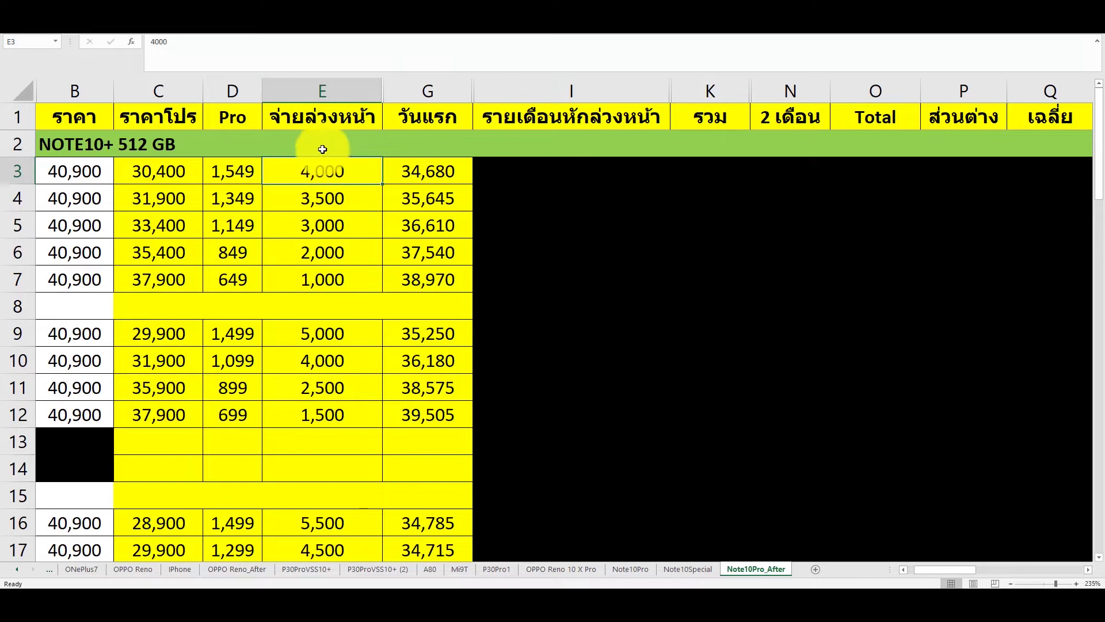
left_click(427, 175)
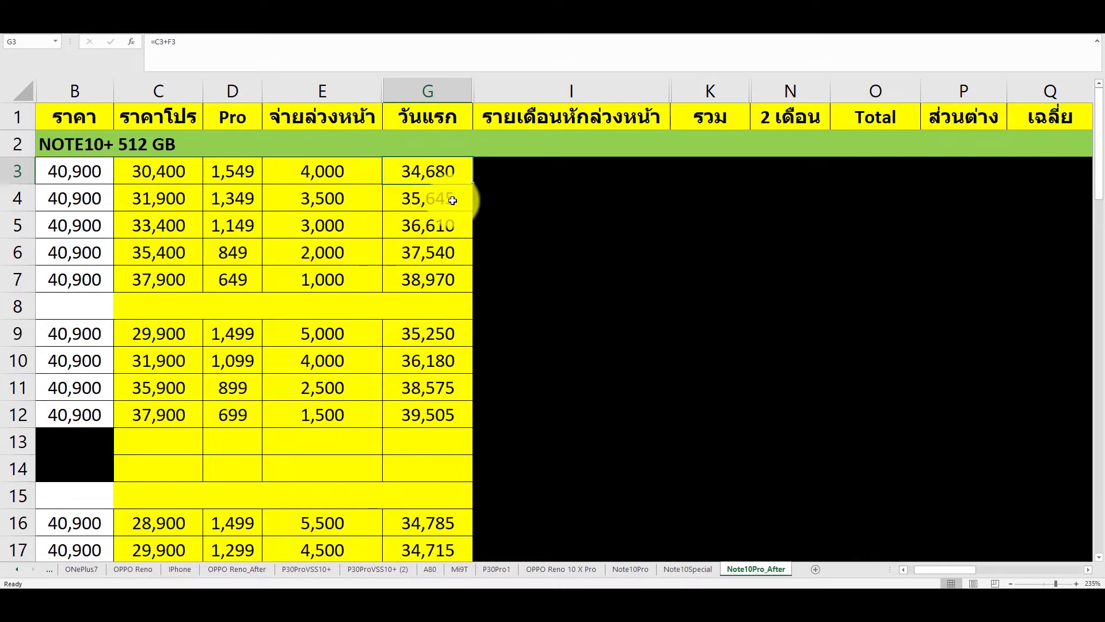
left_click(181, 174)
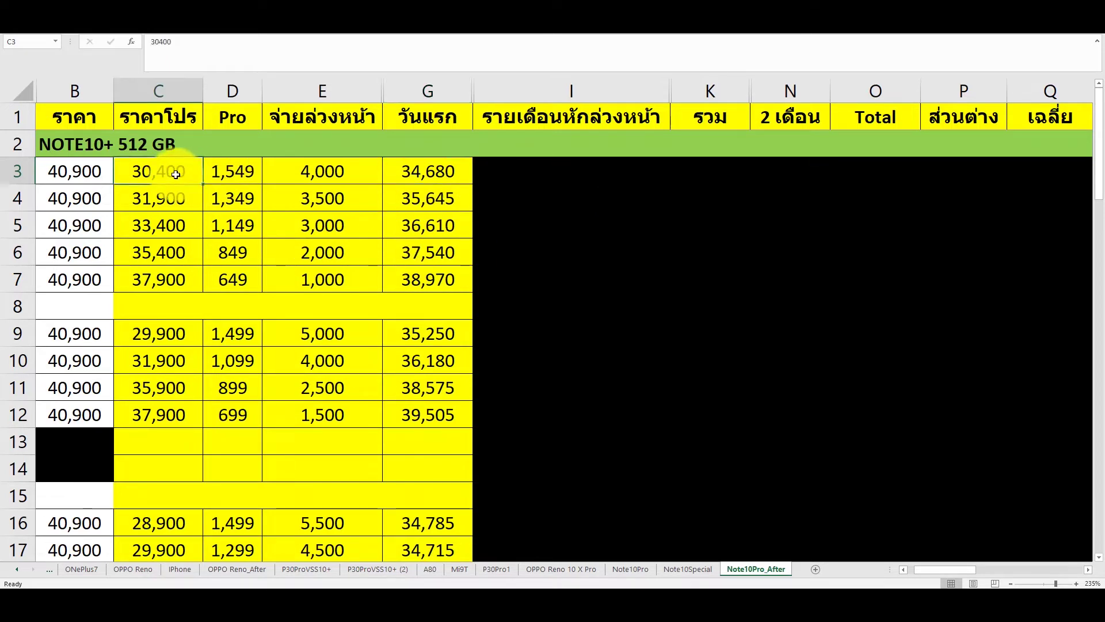
left_click(452, 172)
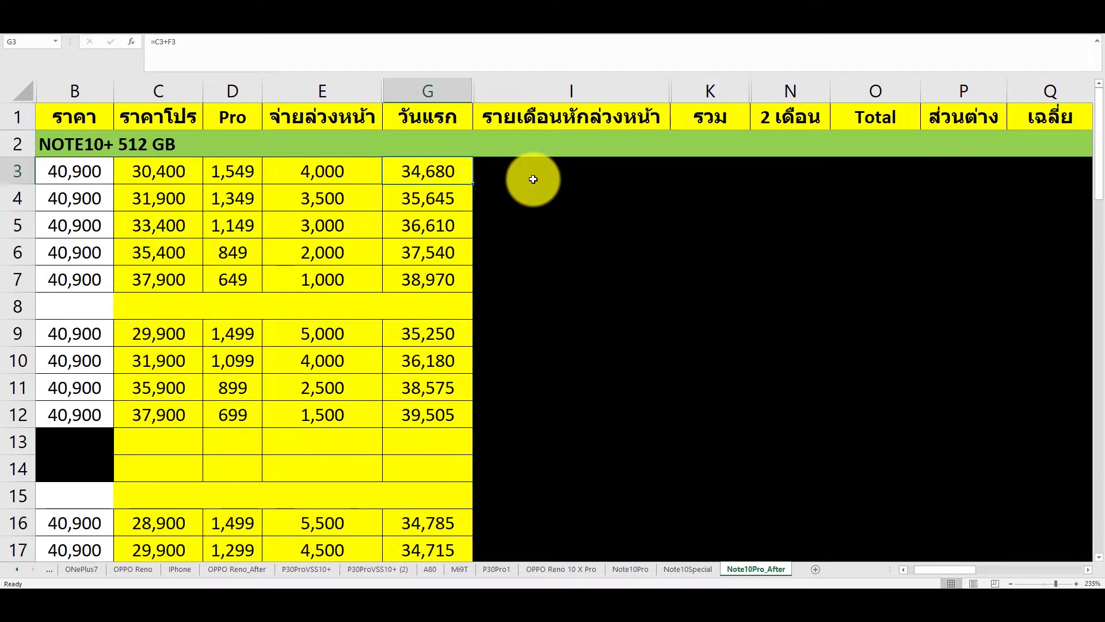
Step: Examine the วันแรก amounts in rows 3–7 against their promotional prices, package rates and advance payments
left_click(456, 202)
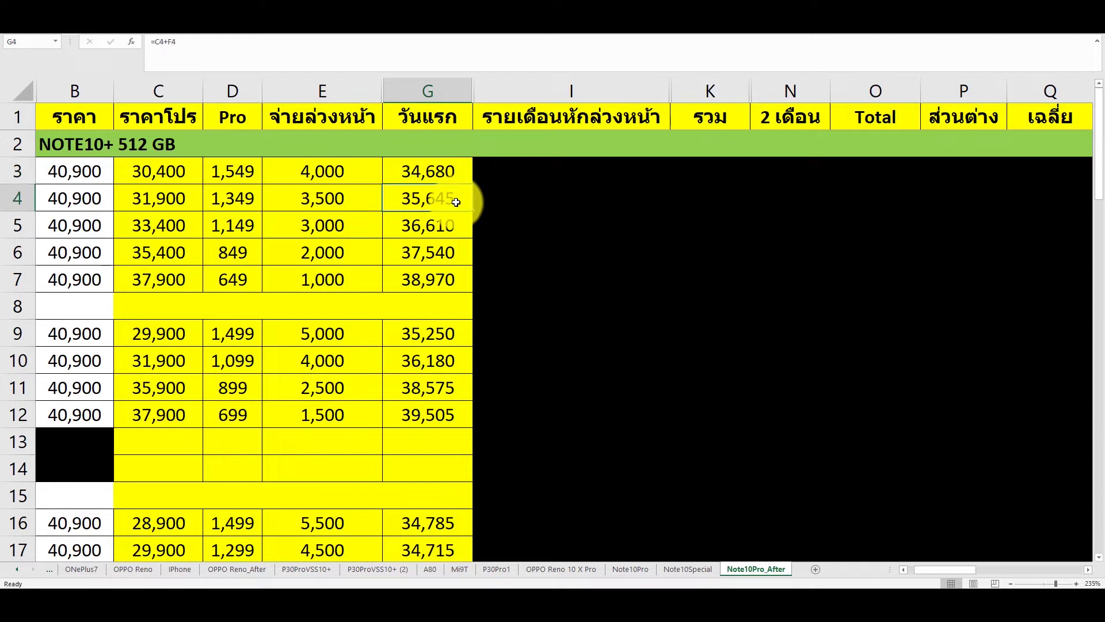
left_click(460, 228)
left_click(455, 253)
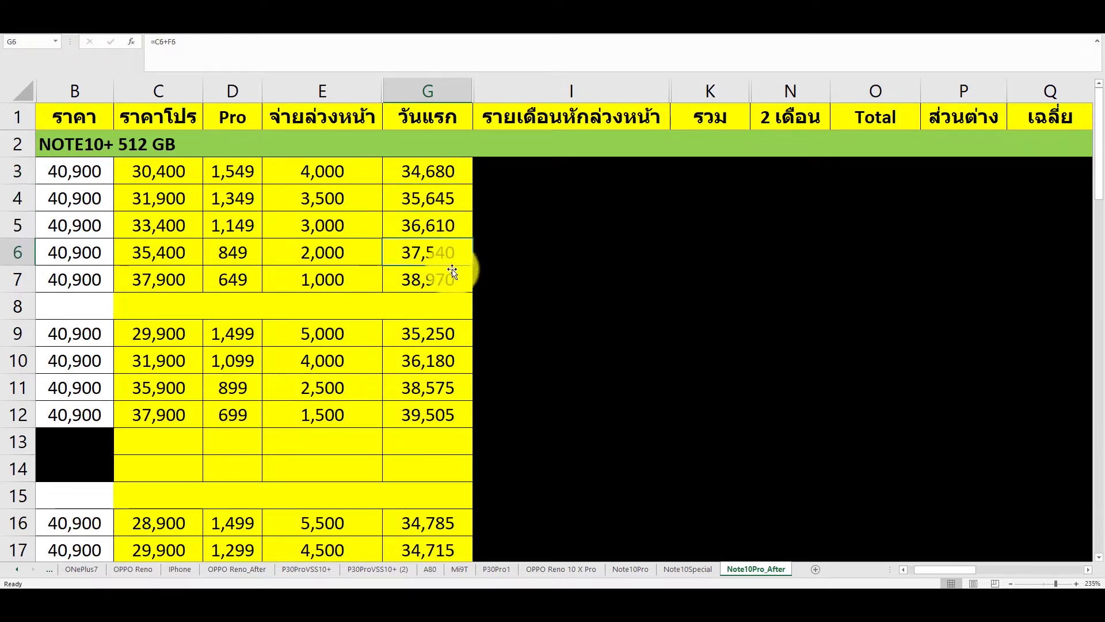
left_click(452, 271)
left_click_drag(166, 176, 168, 279)
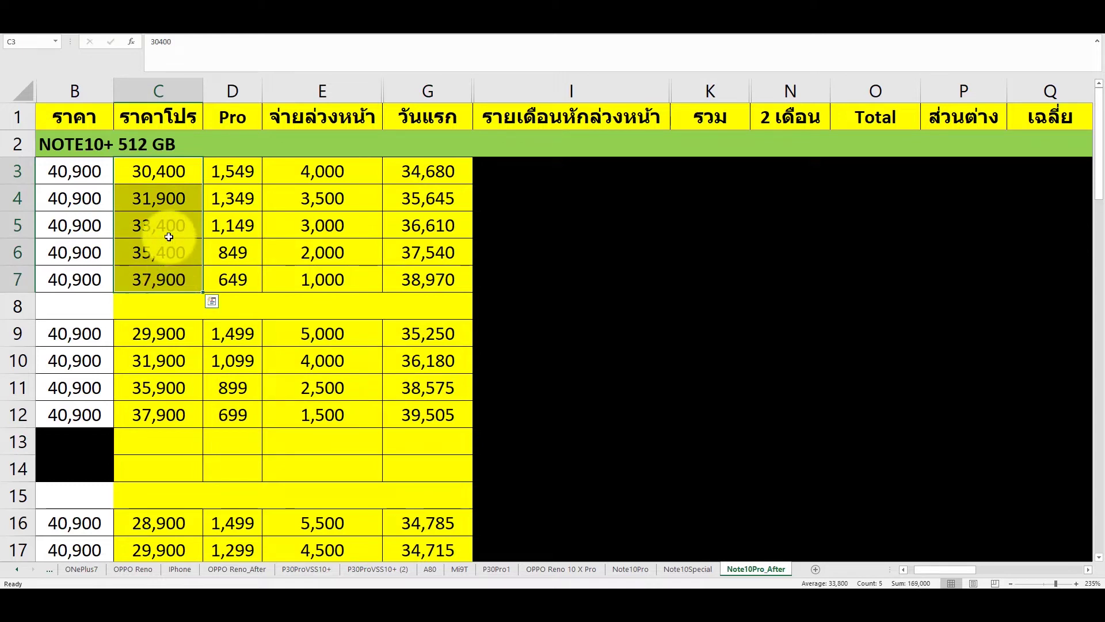
left_click(294, 167)
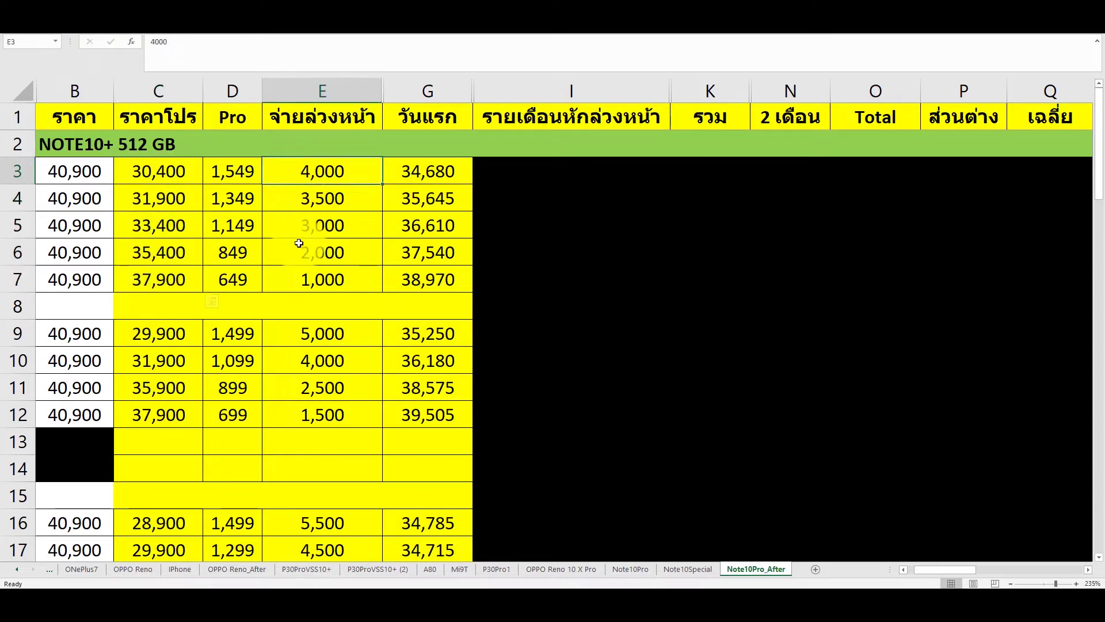
left_click_drag(299, 243, 308, 271)
left_click_drag(244, 170, 232, 281)
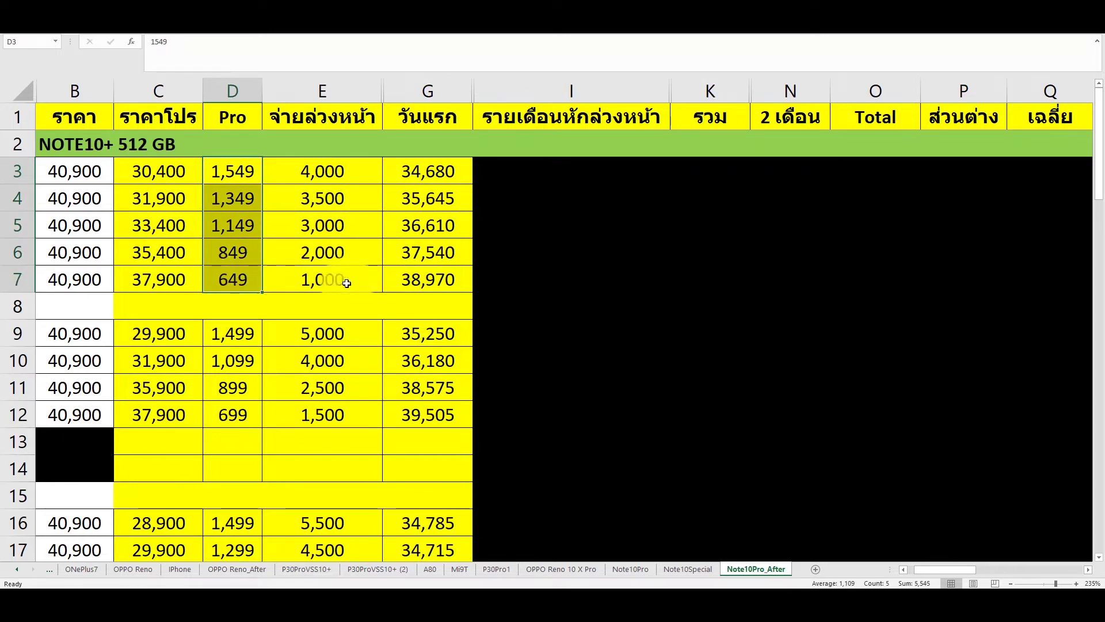
left_click_drag(411, 175, 429, 265)
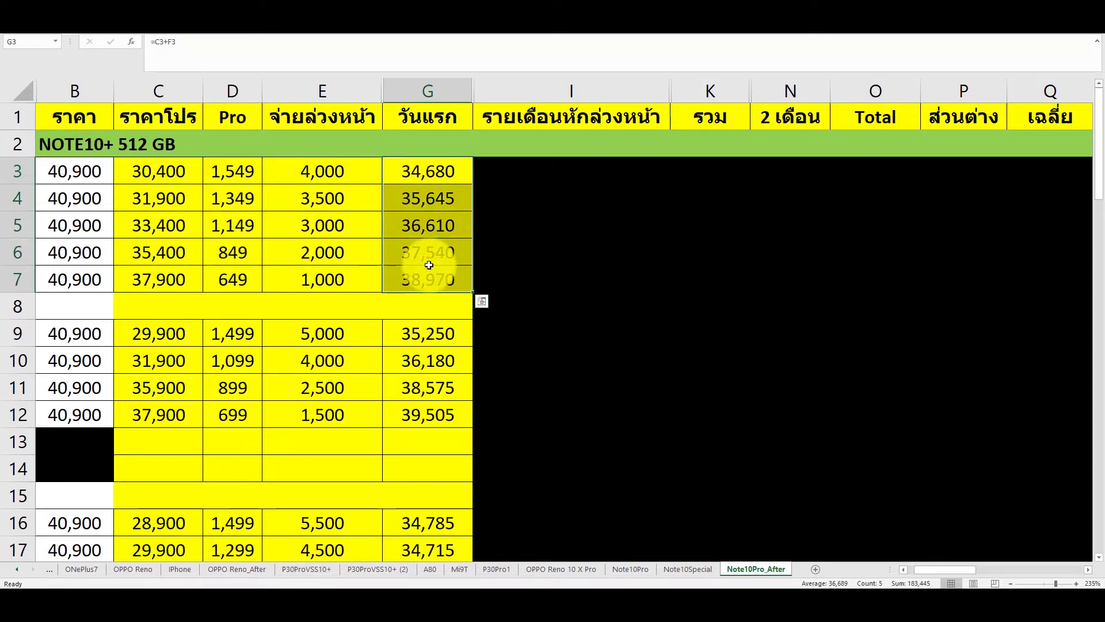
Step: Examine row 9's วันแรก amount, promotional price and advance payment, comparing its first-day amount and package rate with row 3
left_click(413, 335)
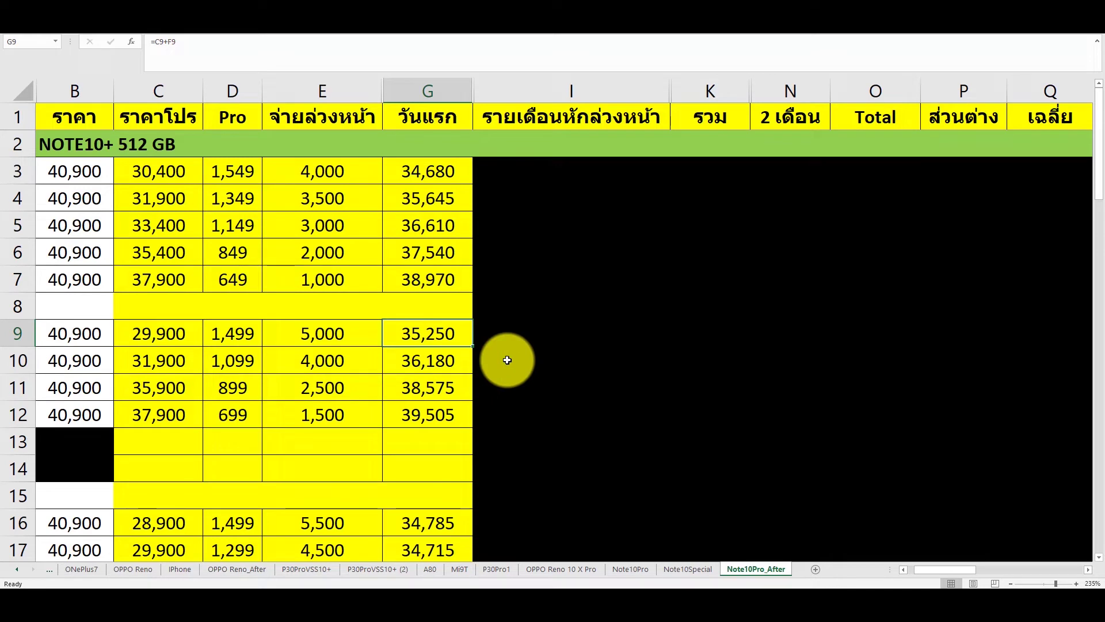
left_click(157, 339)
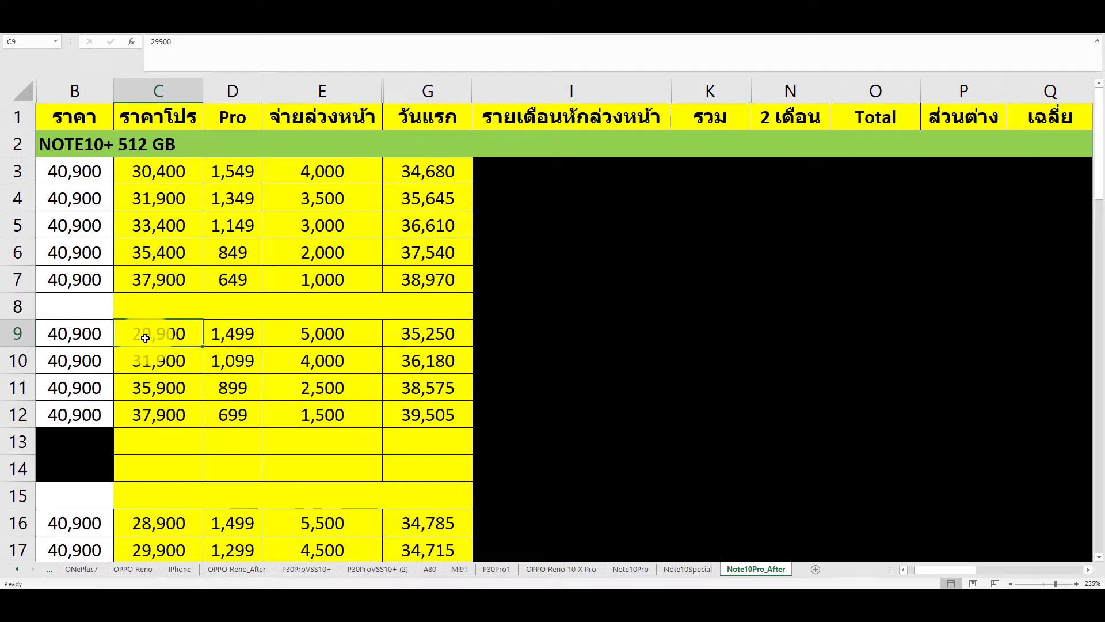
left_click(354, 336)
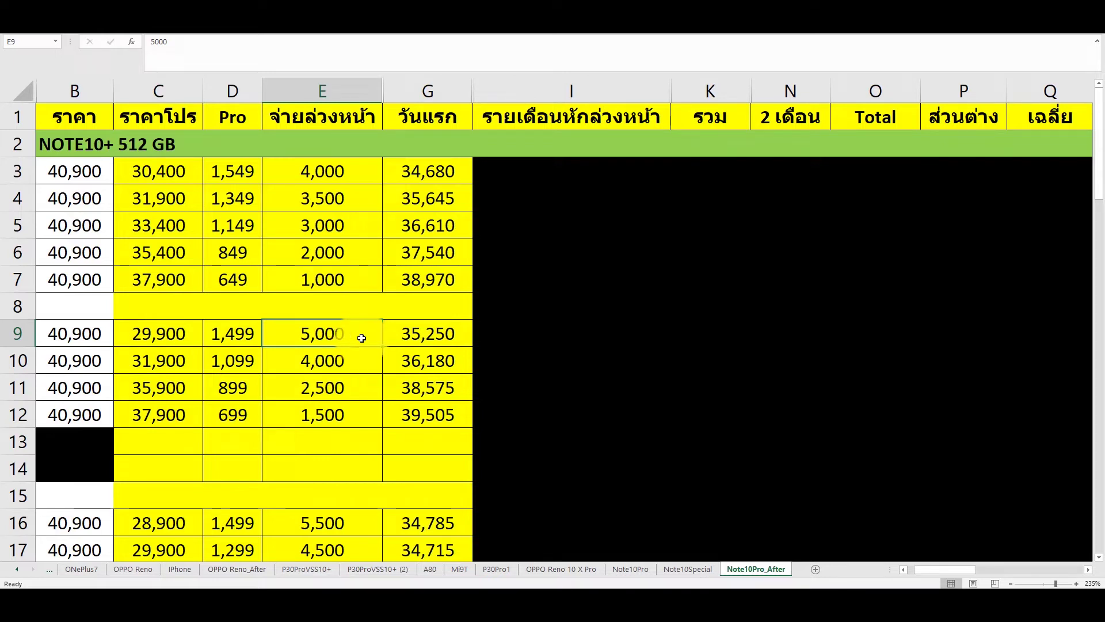
left_click(426, 334)
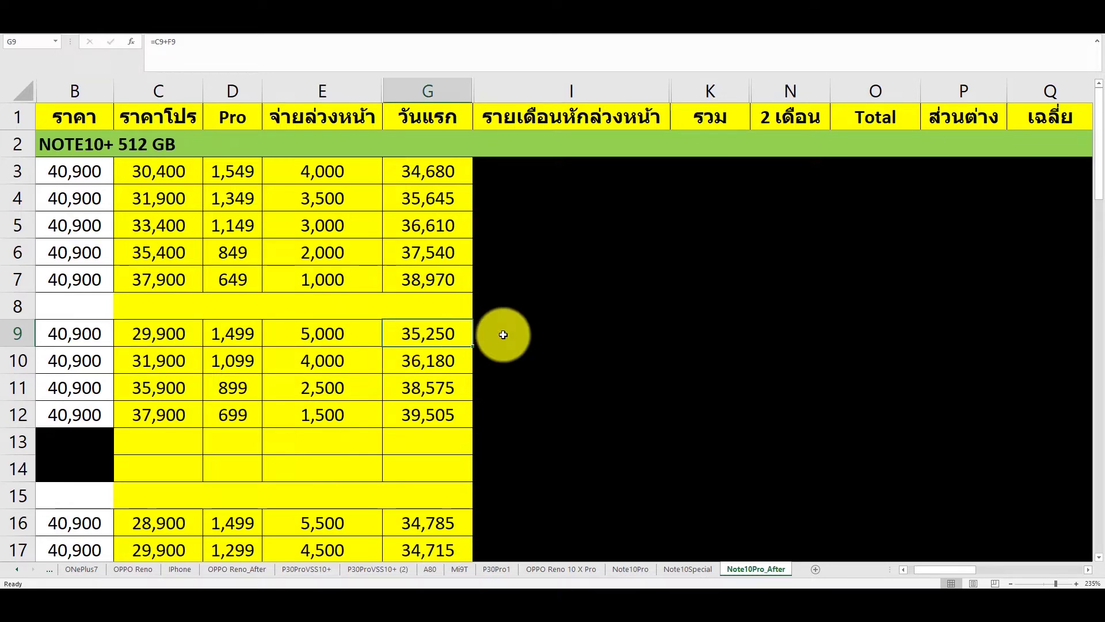
left_click(405, 169)
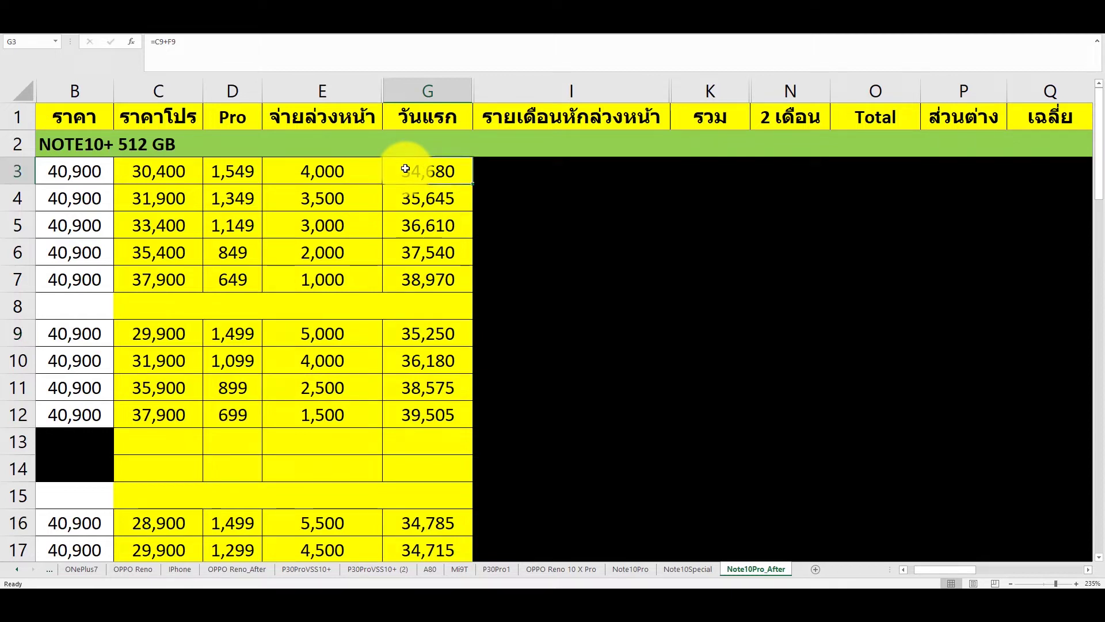
left_click(426, 335)
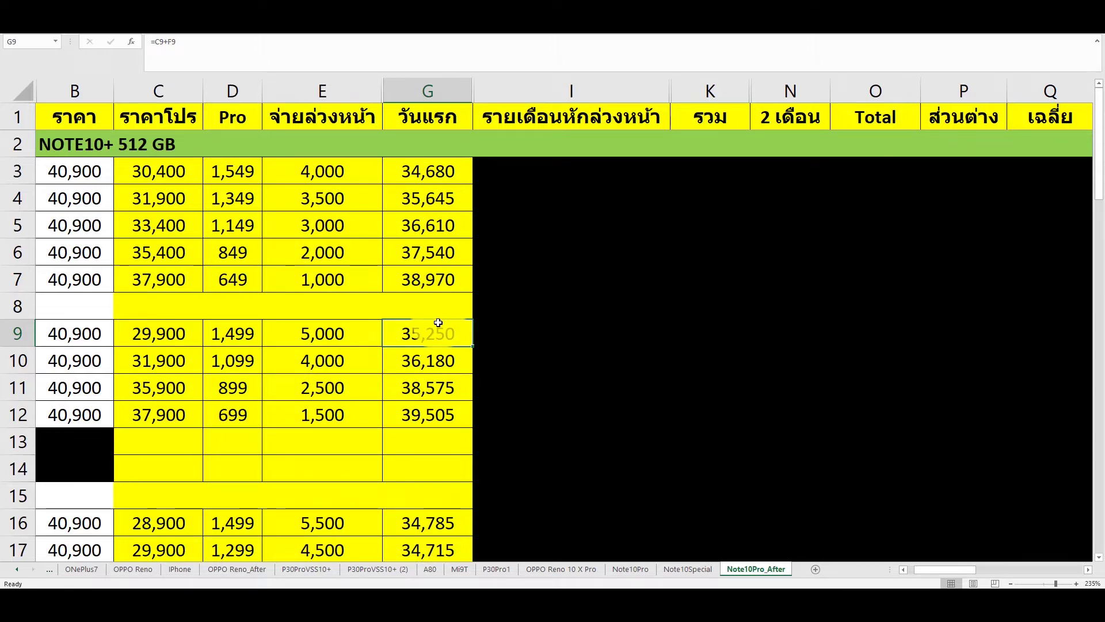
left_click(229, 332)
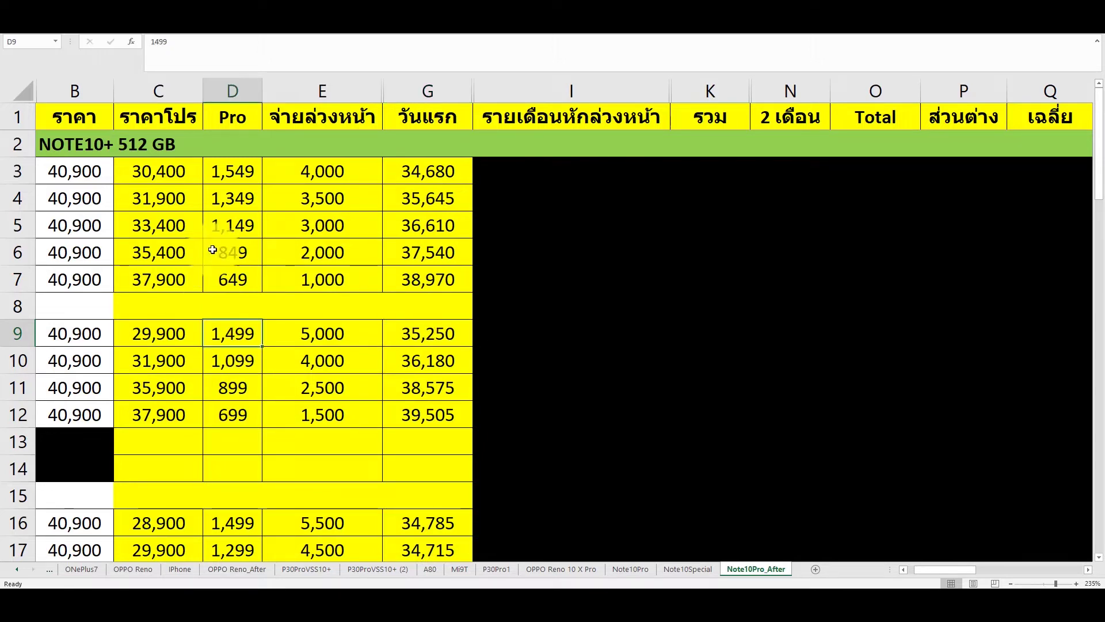
left_click(217, 178)
left_click(230, 333)
left_click(227, 173)
left_click(243, 331)
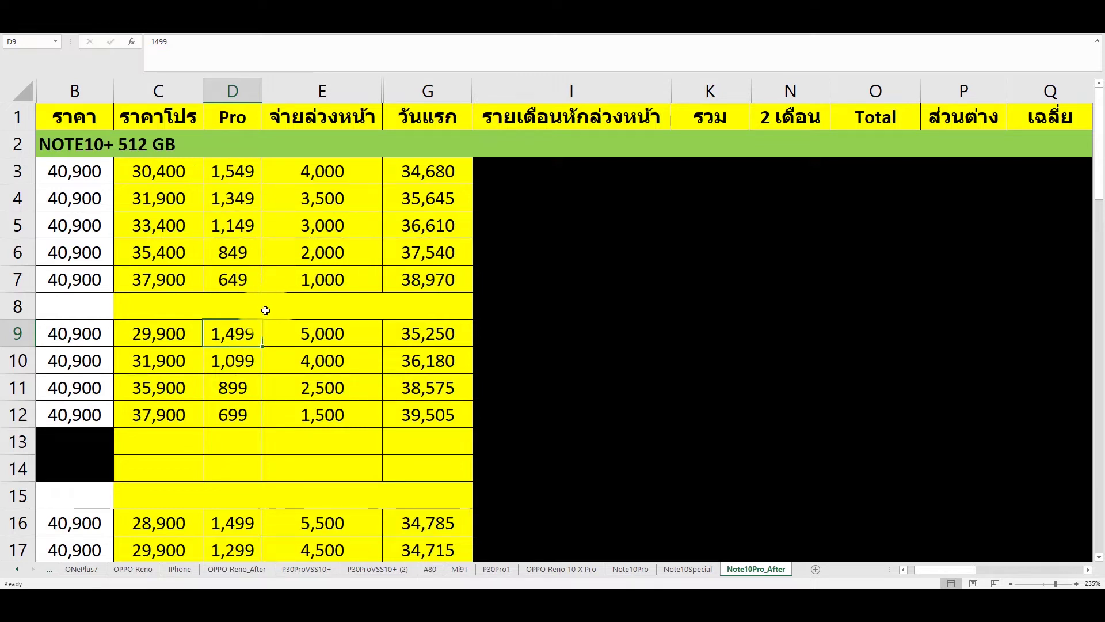
Step: Examine row 16's วันแรก amount in G16 against its promotional price and advance payment
scroll(265, 315, "down", 1)
scroll(265, 316, "down", 1)
scroll(263, 320, "up", 1)
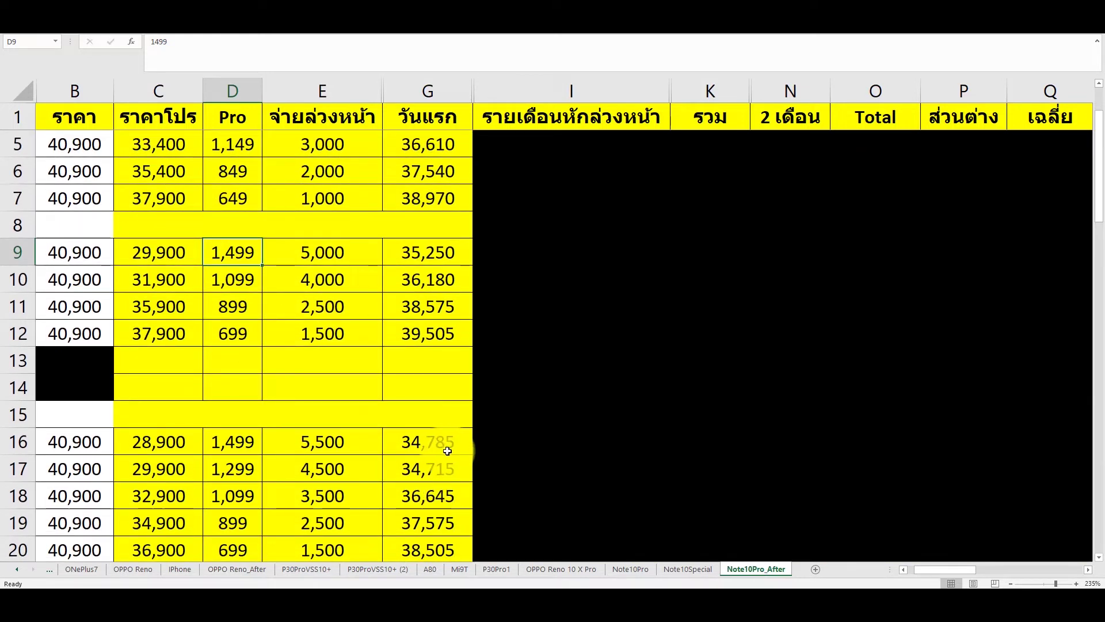
left_click(448, 450)
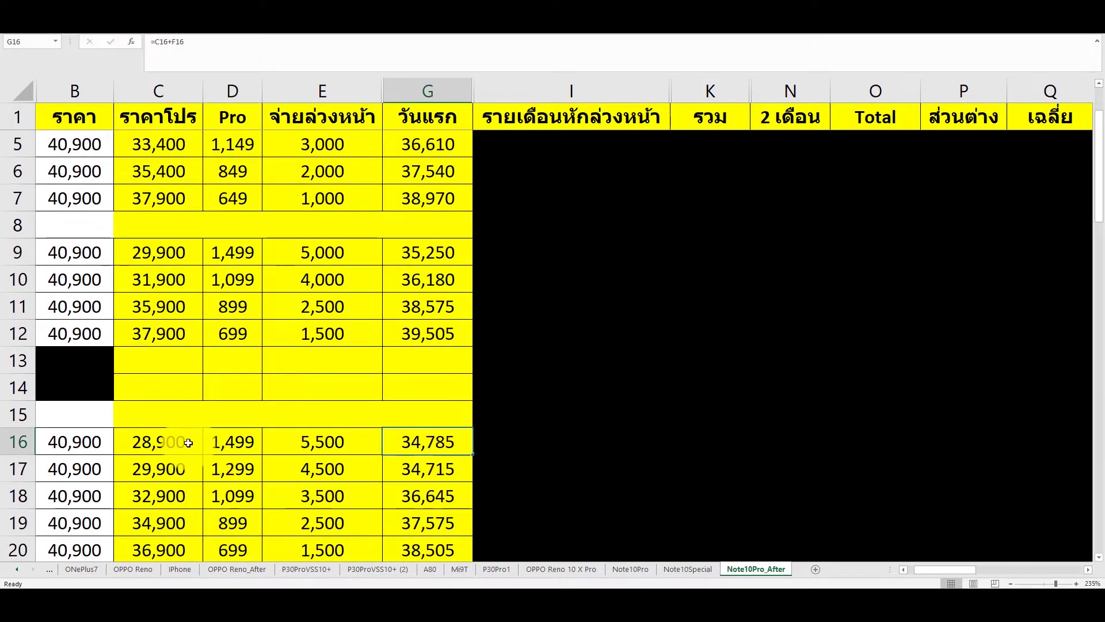
left_click(320, 441)
left_click(423, 443)
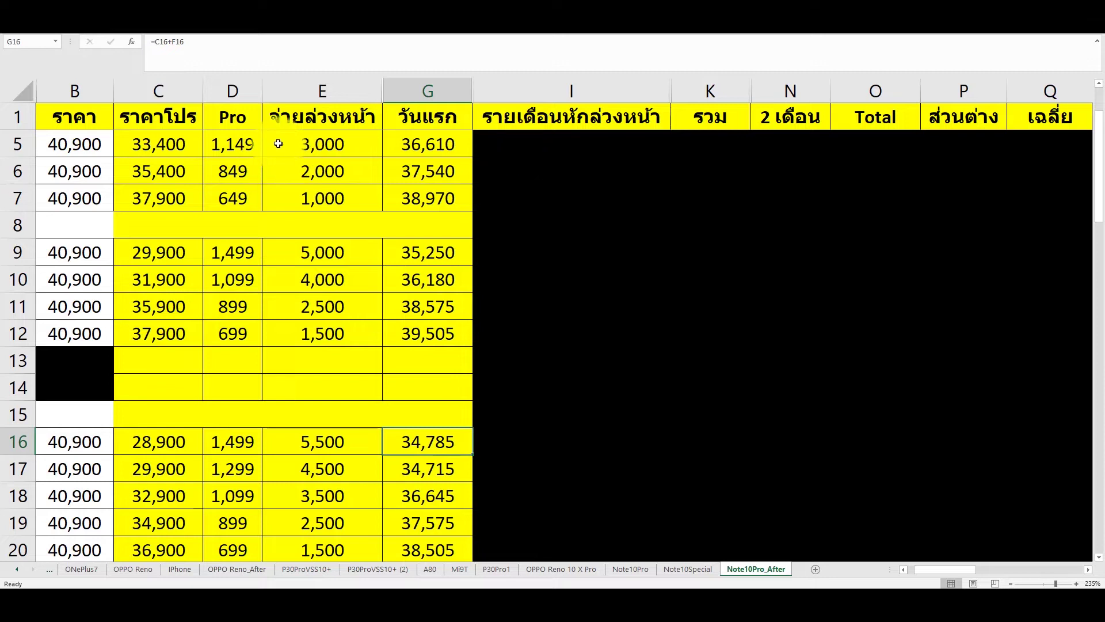
Step: Examine the advance payments against the package rates in rows 5 and 3
left_click(323, 145)
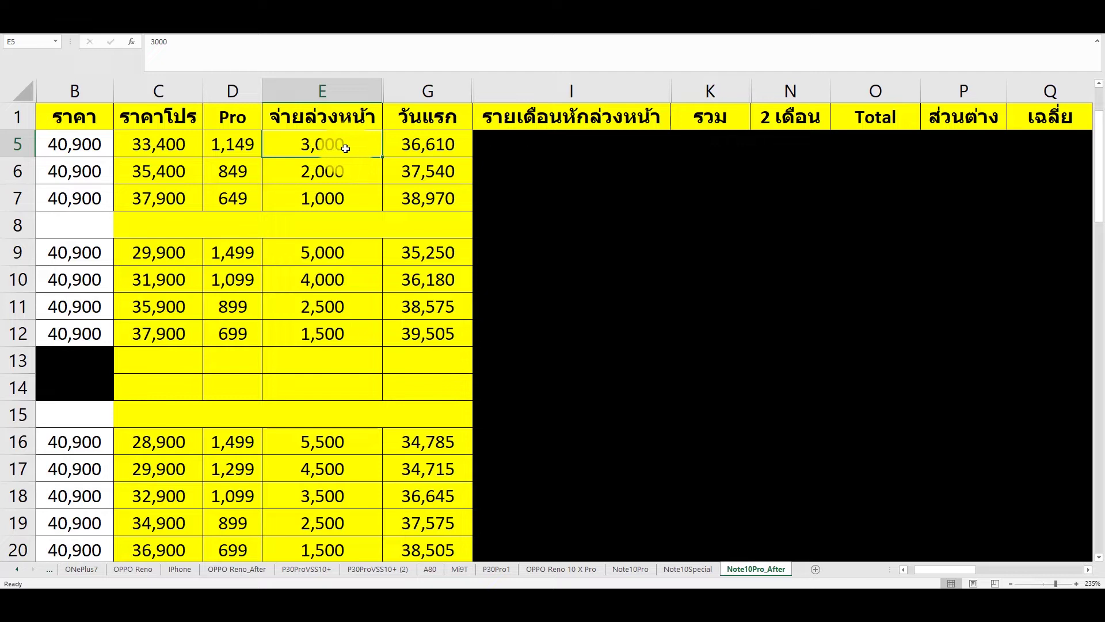
left_click(242, 148)
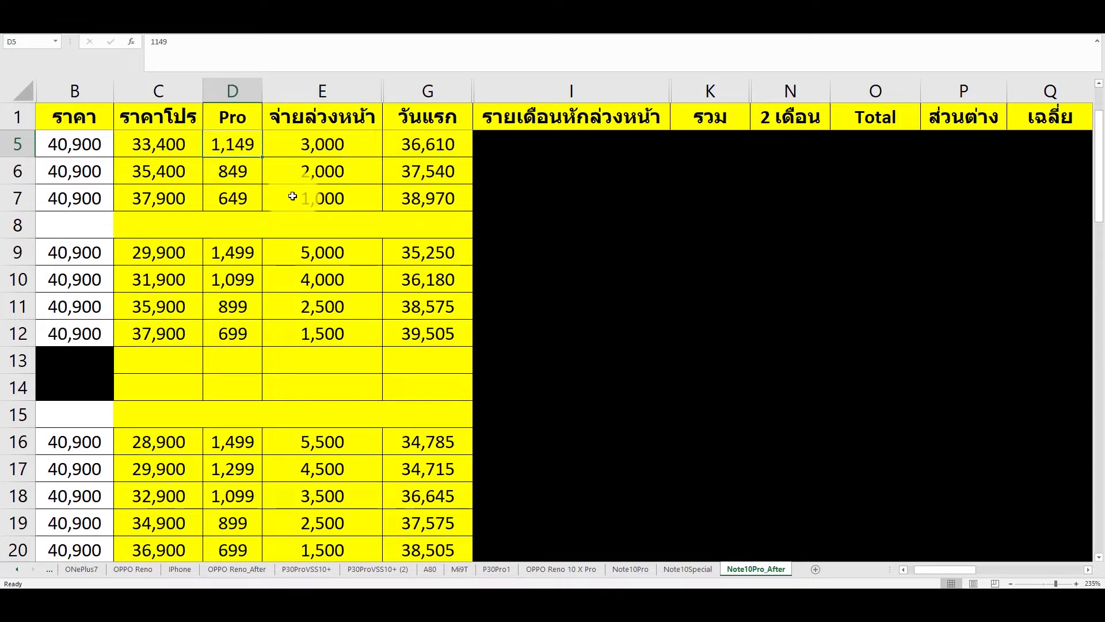
left_click(308, 145)
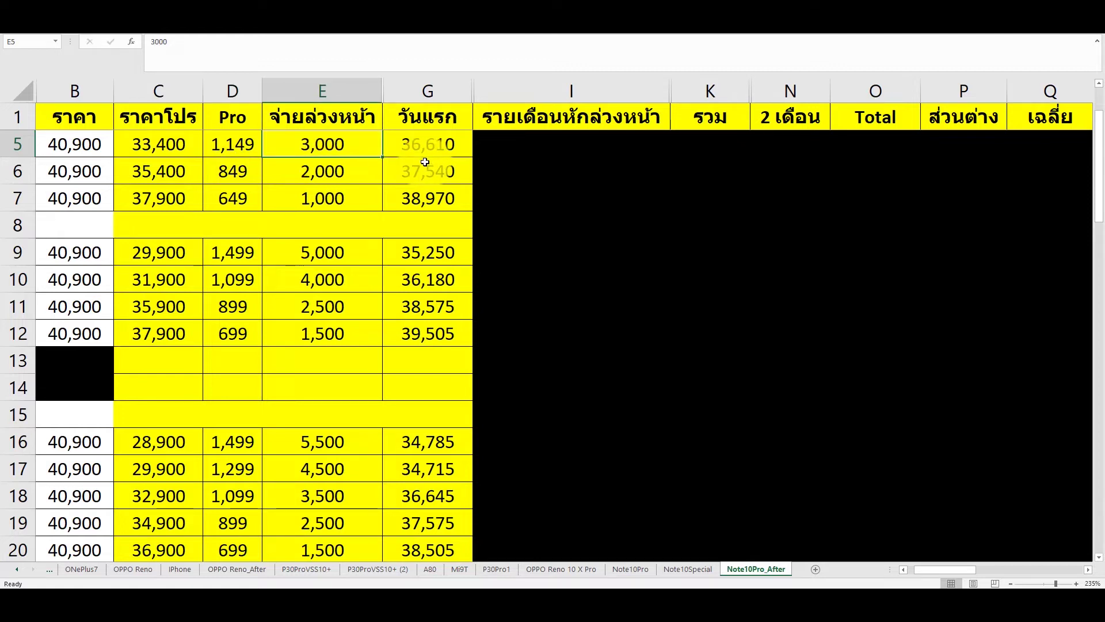
scroll(425, 162, "up", 1)
left_click(310, 169)
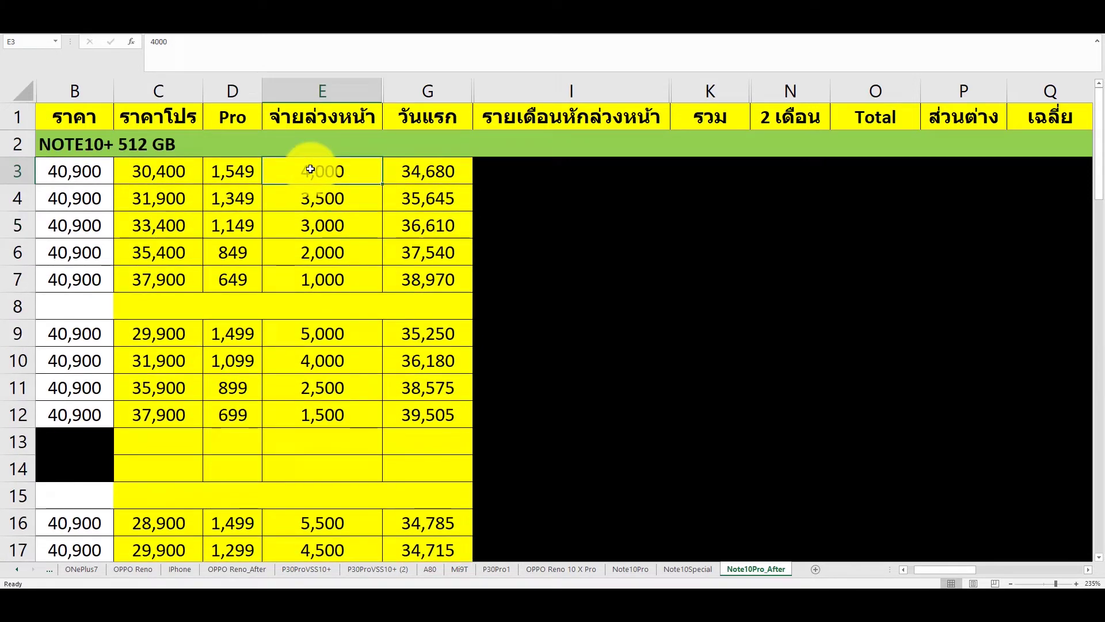
left_click(234, 167)
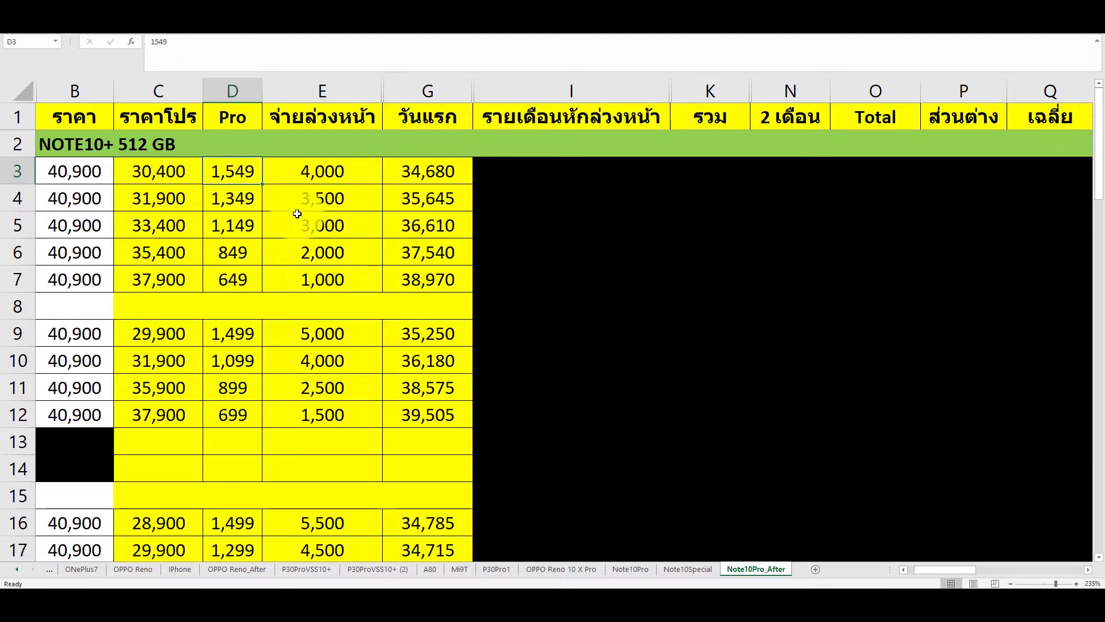
Step: Fill the blacked-out รายเดือนหักล่วงหน้า cells I3:I20 with yellow to reveal the monthly amounts
left_click_drag(537, 173, 557, 493)
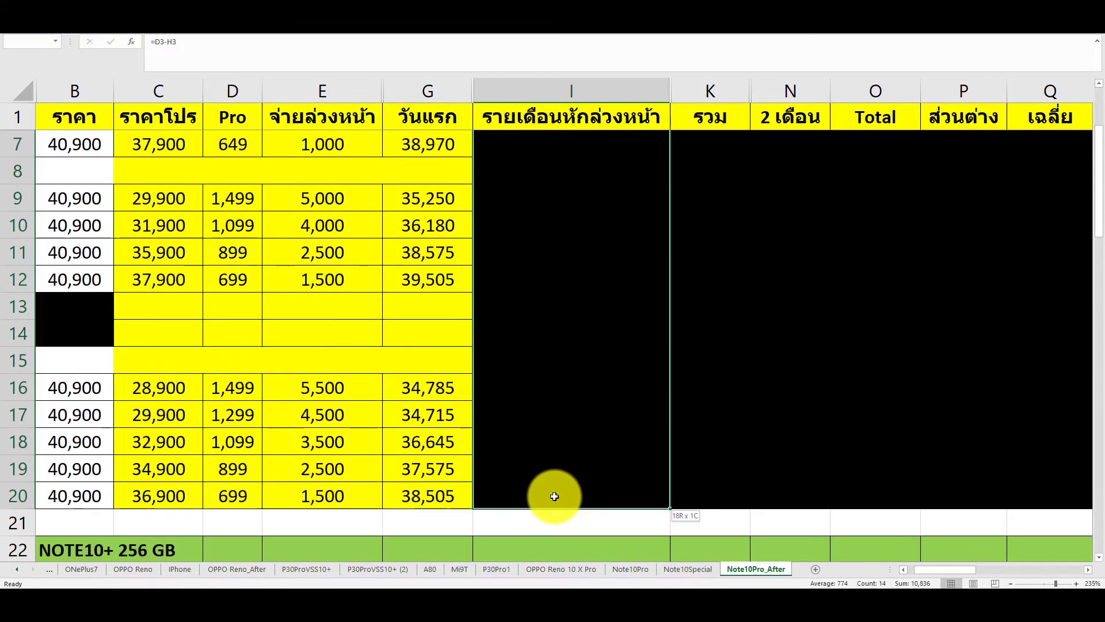
scroll(537, 375, "up", 2)
left_click(80, 33)
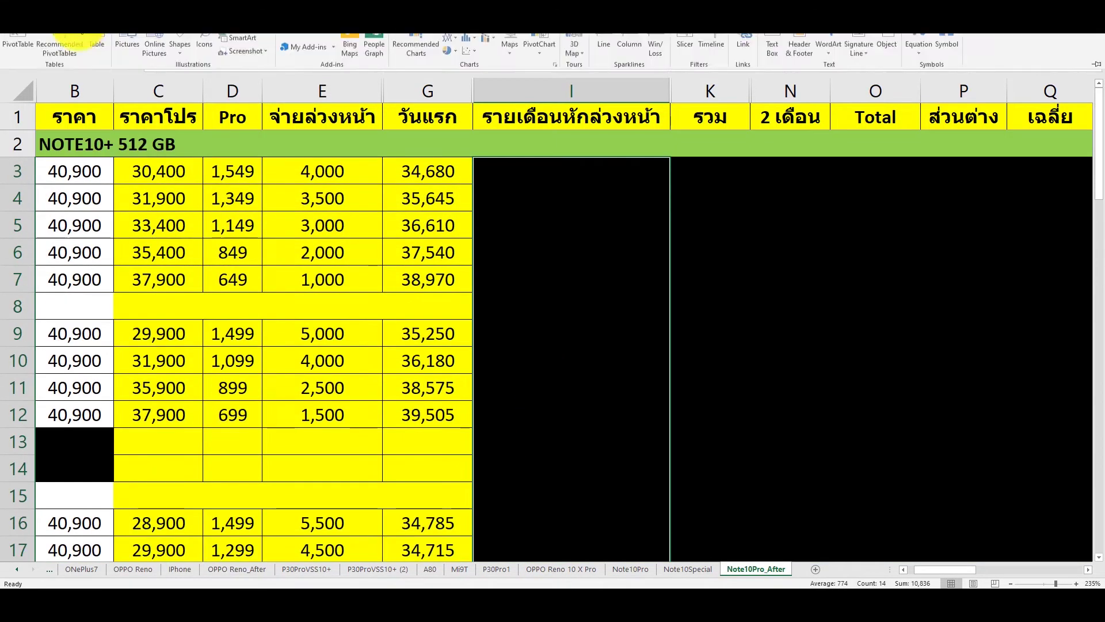
left_click(58, 27)
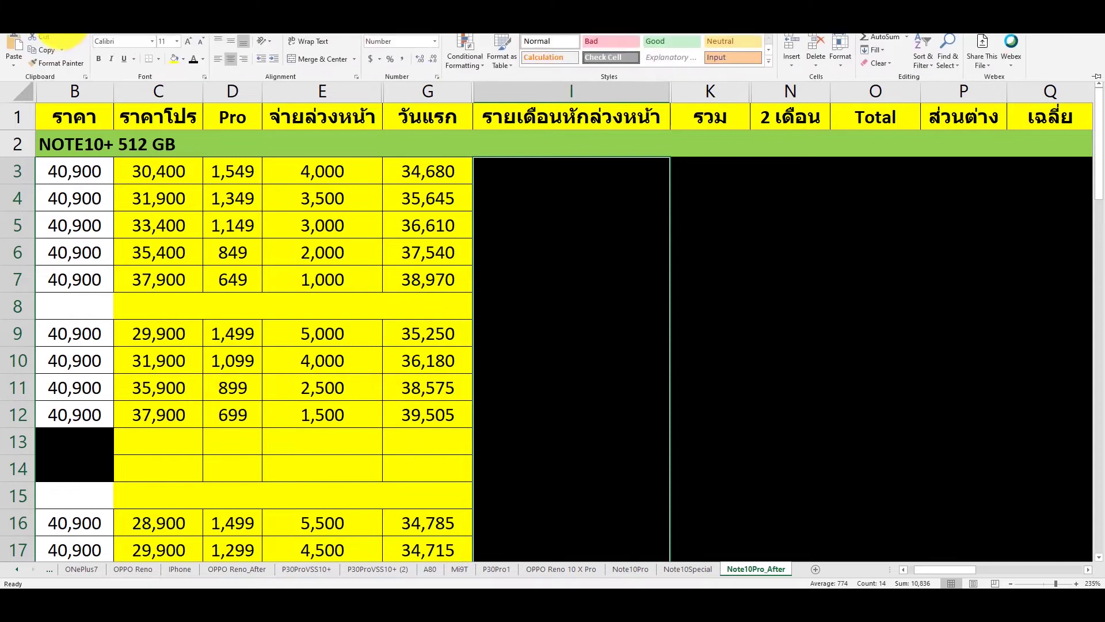
left_click(174, 61)
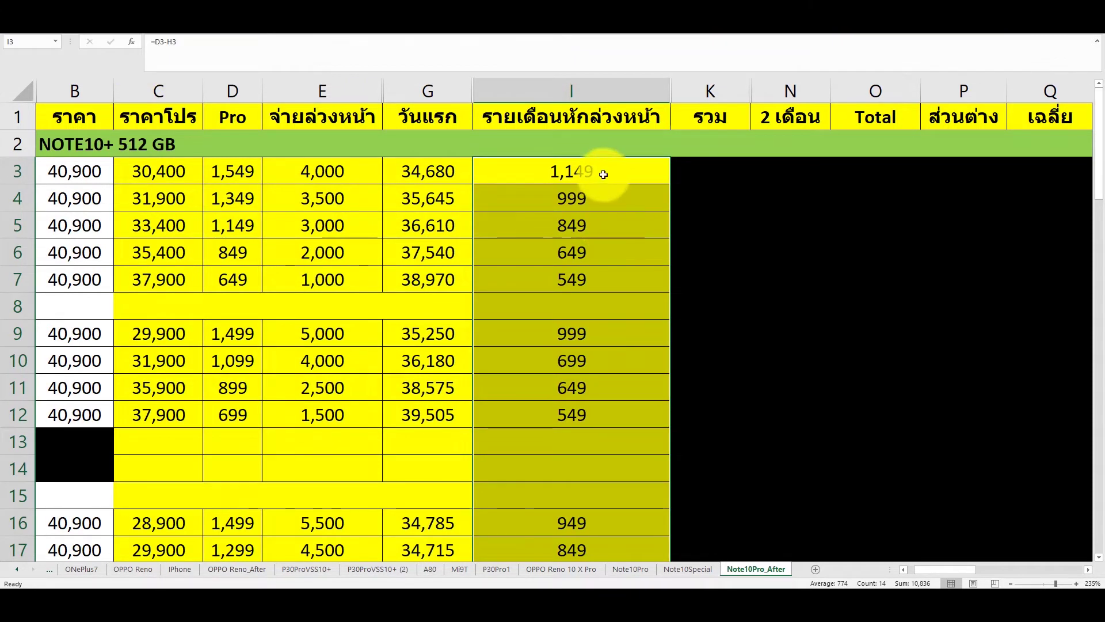
Step: Examine the รายเดือนหักล่วงหน้า amounts in rows 3–7 and row 9
left_click(647, 172)
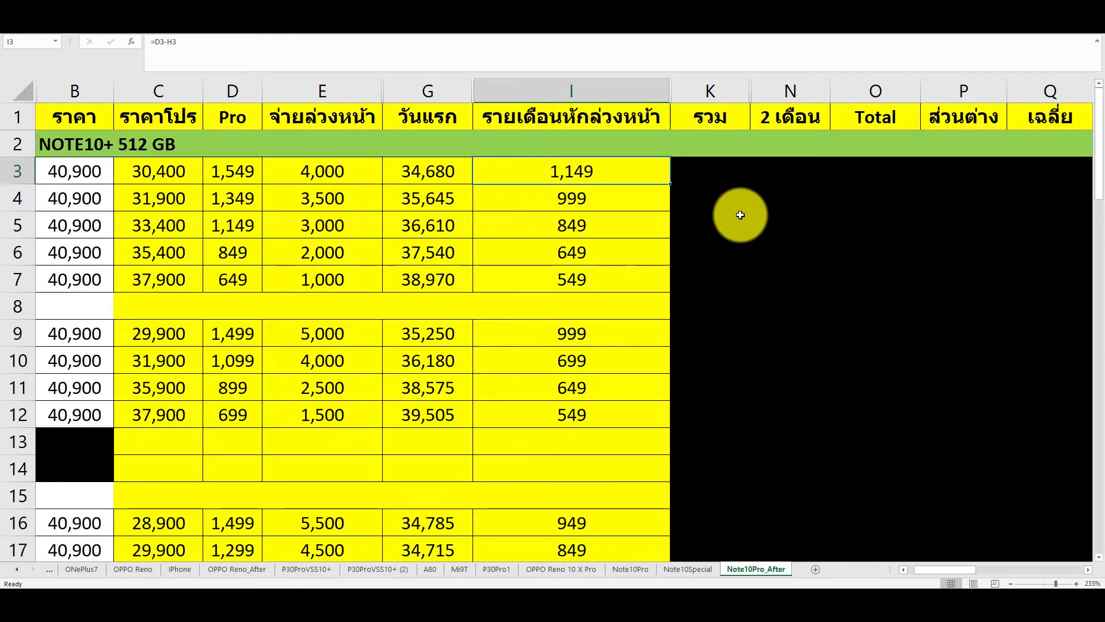
left_click(633, 201)
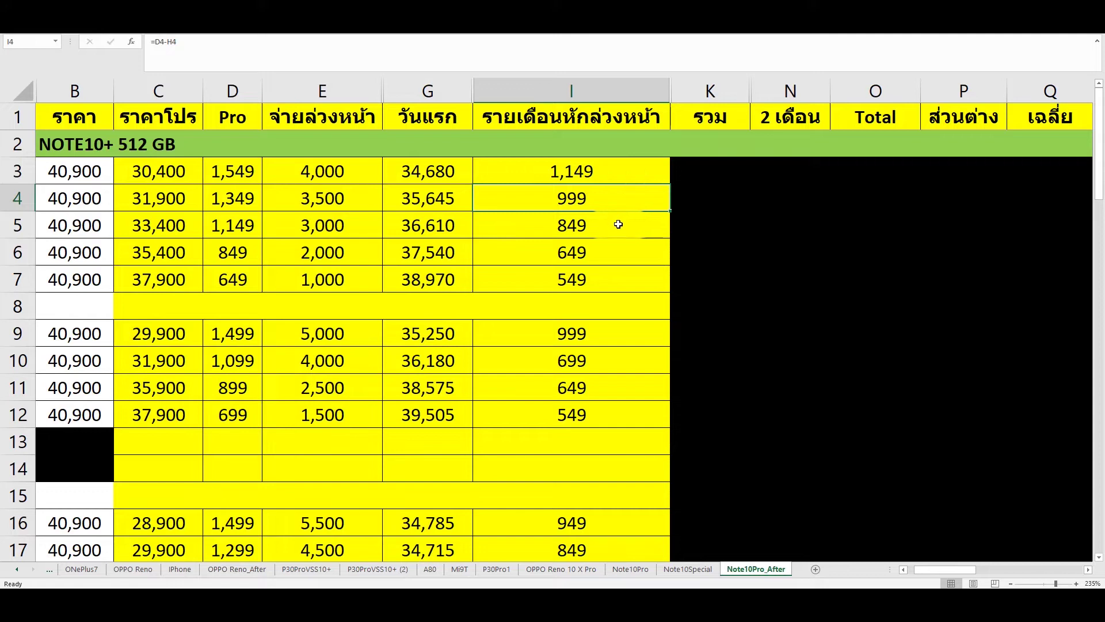
left_click(617, 223)
left_click(614, 251)
left_click(611, 276)
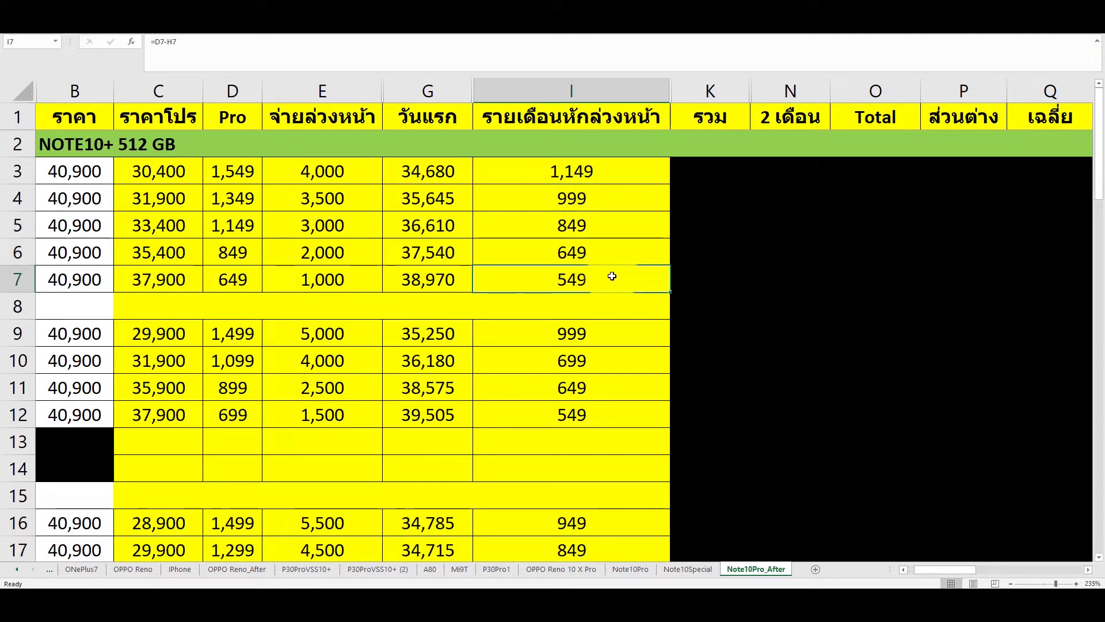
left_click(625, 334)
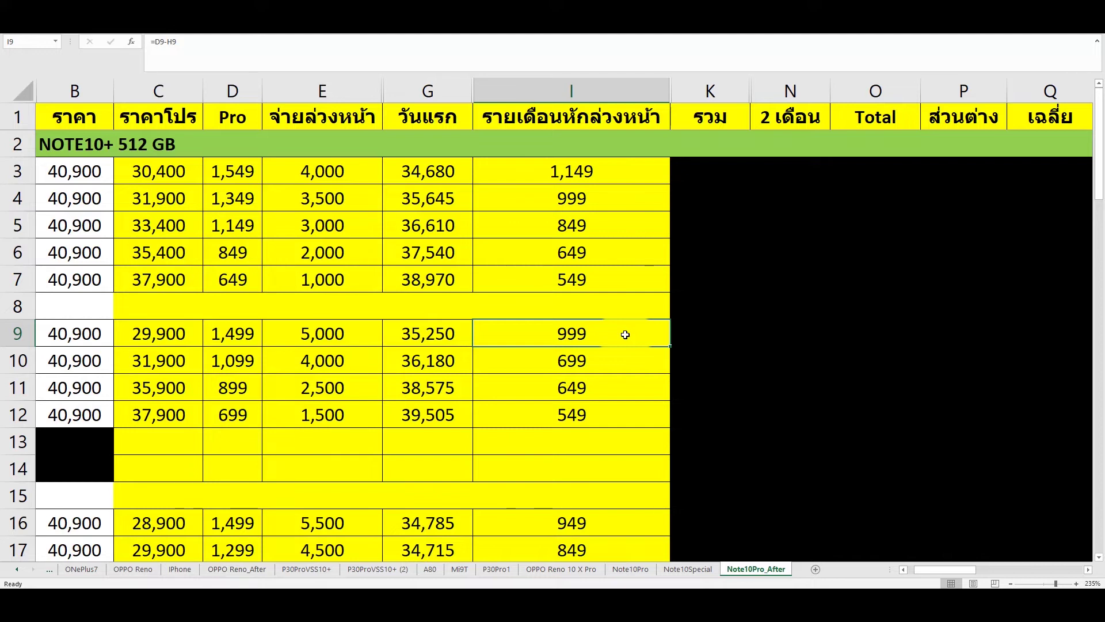
Step: Fill the blacked-out รวม cells K3:K20 with yellow to reveal the monthly totals
left_click_drag(695, 172, 692, 486)
scroll(638, 332, "up", 2)
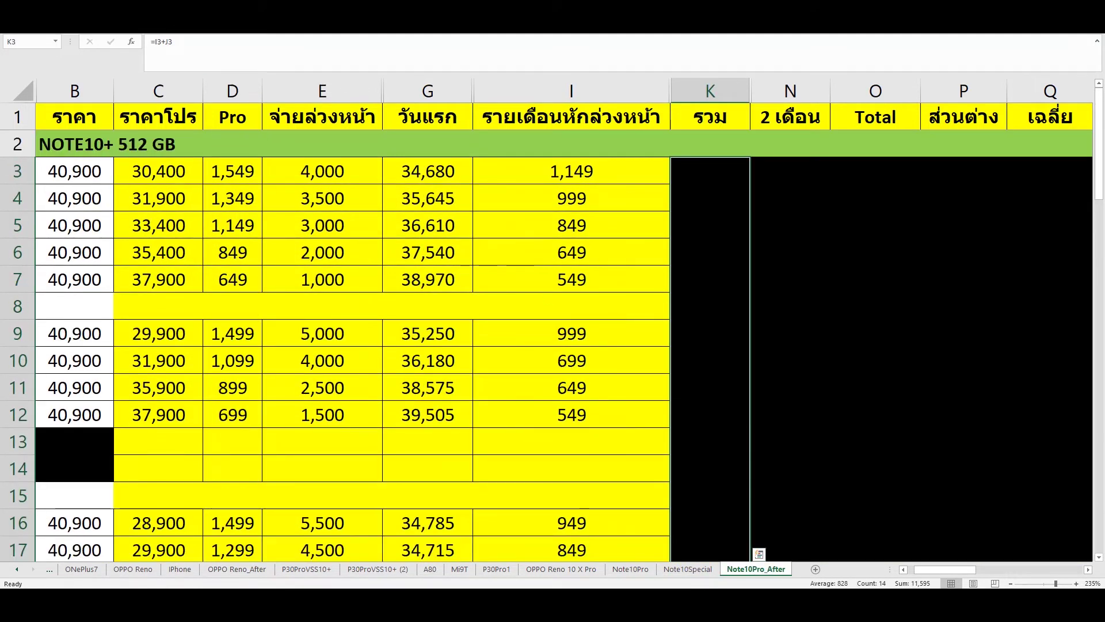
left_click(38, 26)
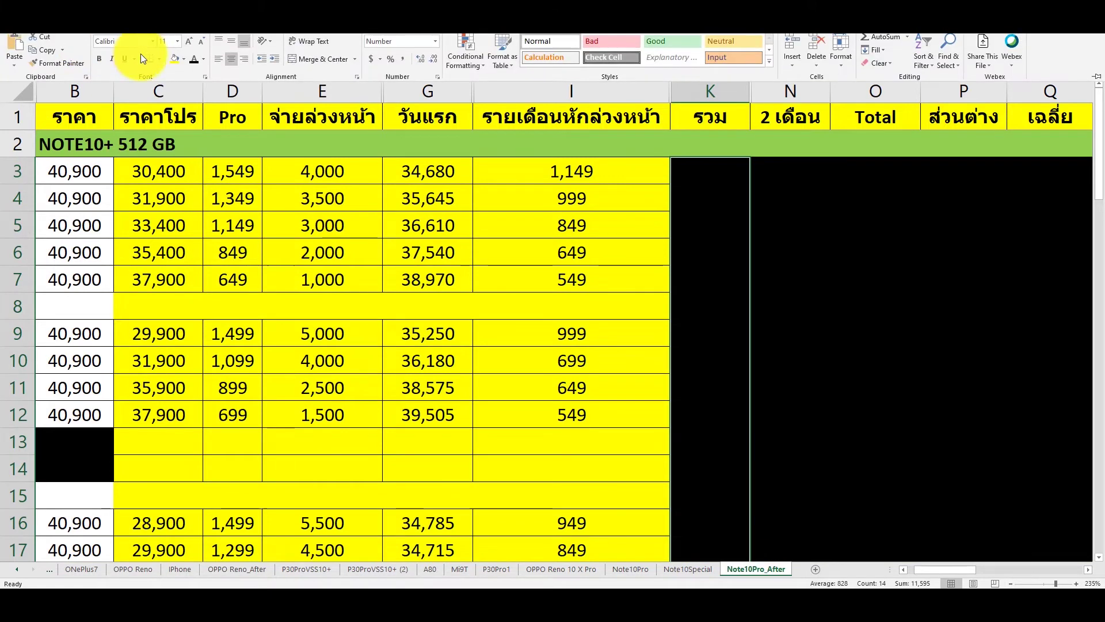
left_click(172, 60)
Step: Examine the รวม amounts in rows 3–7, comparing row 3's total with its รายเดือนหักล่วงหน้า amount
left_click(690, 171)
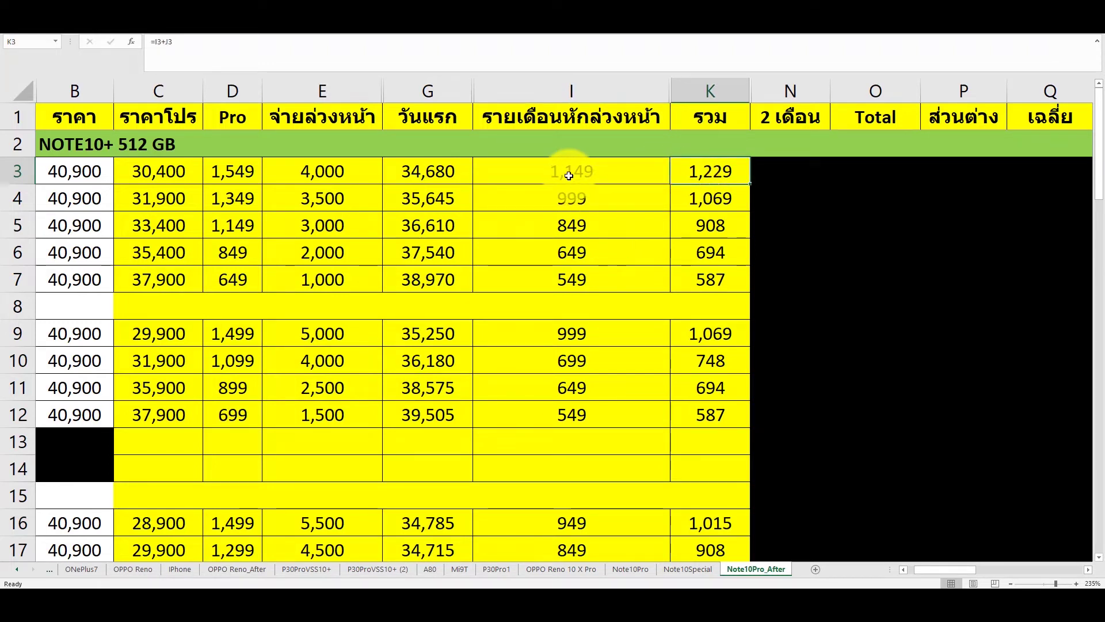
left_click_drag(104, 172, 579, 160)
left_click(684, 174)
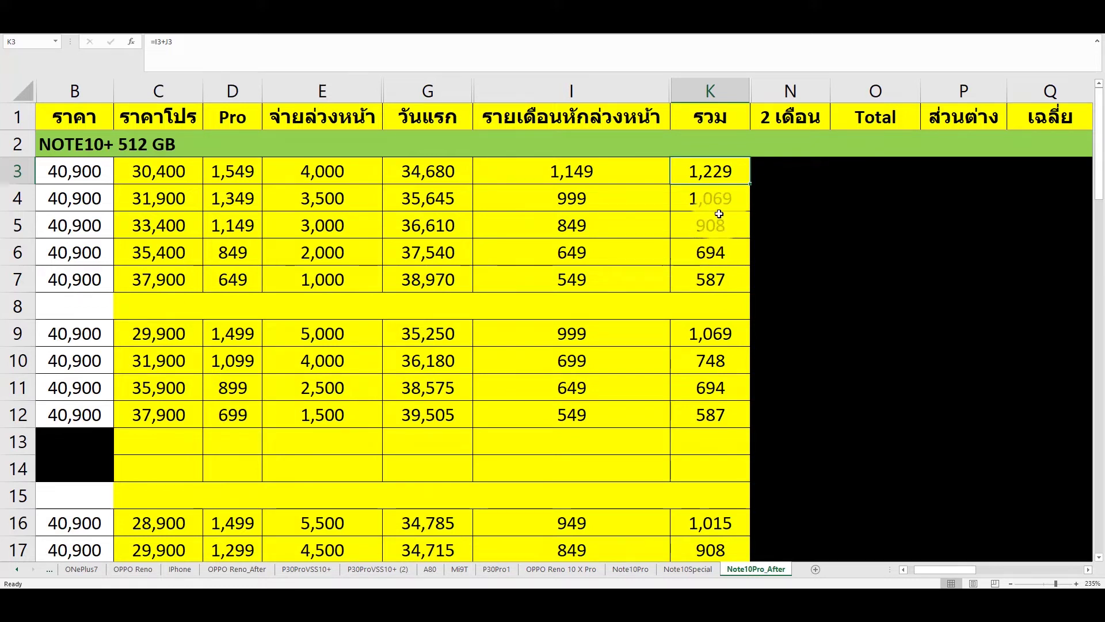
key("Down")
key("Down")
key("Down")
key("Down")
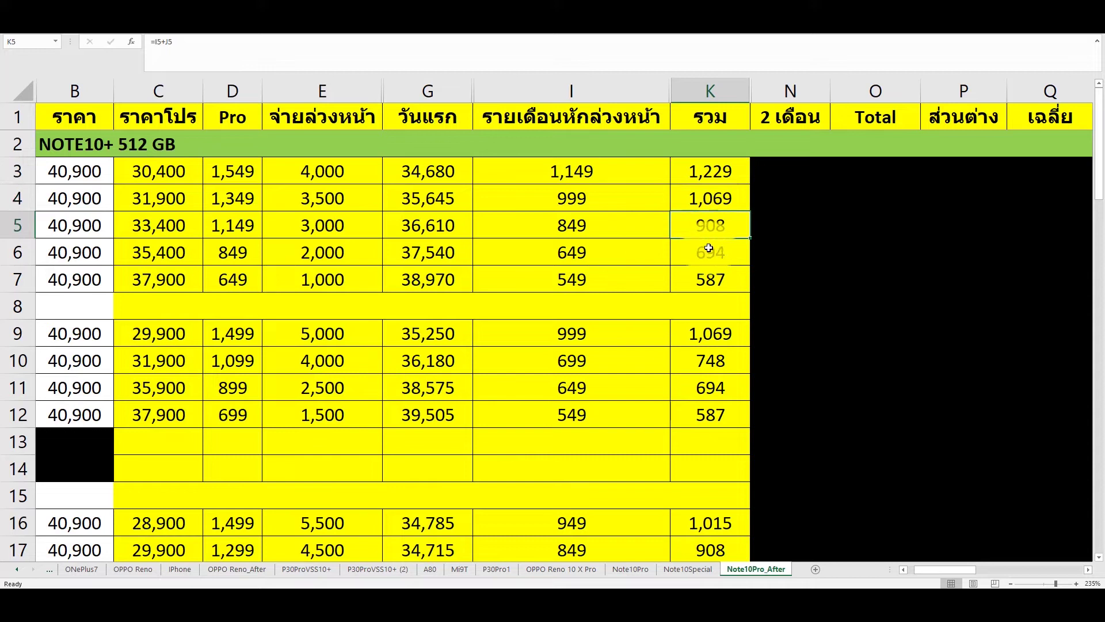
Step: Examine the รวม amounts in rows 9–12, returning to row 9's total
left_click(734, 338)
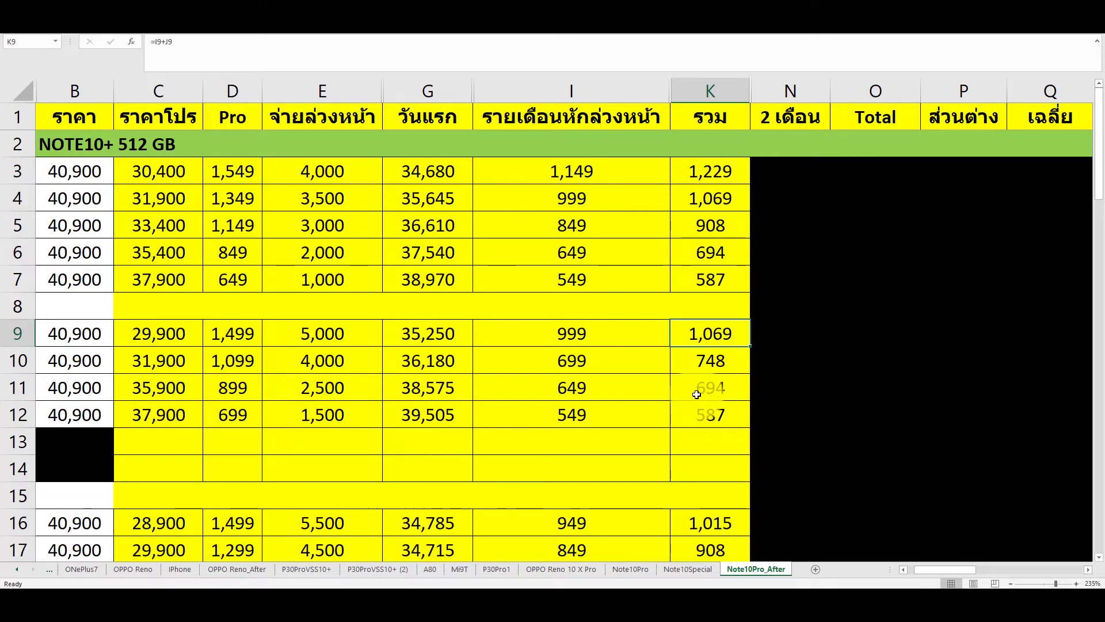
left_click(697, 361)
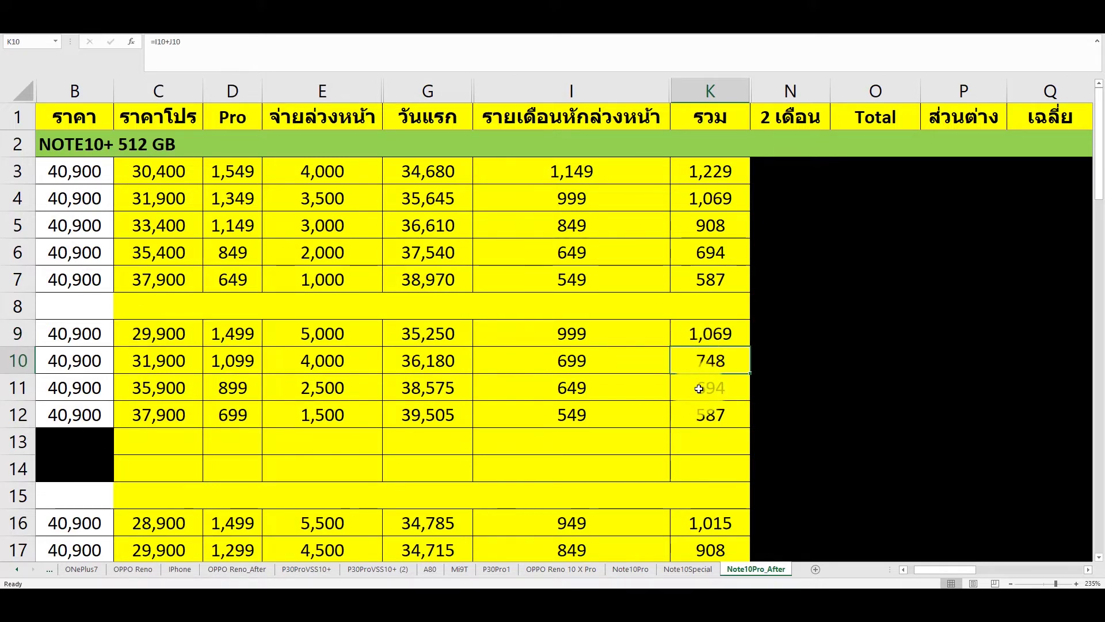
left_click(699, 389)
left_click(696, 416)
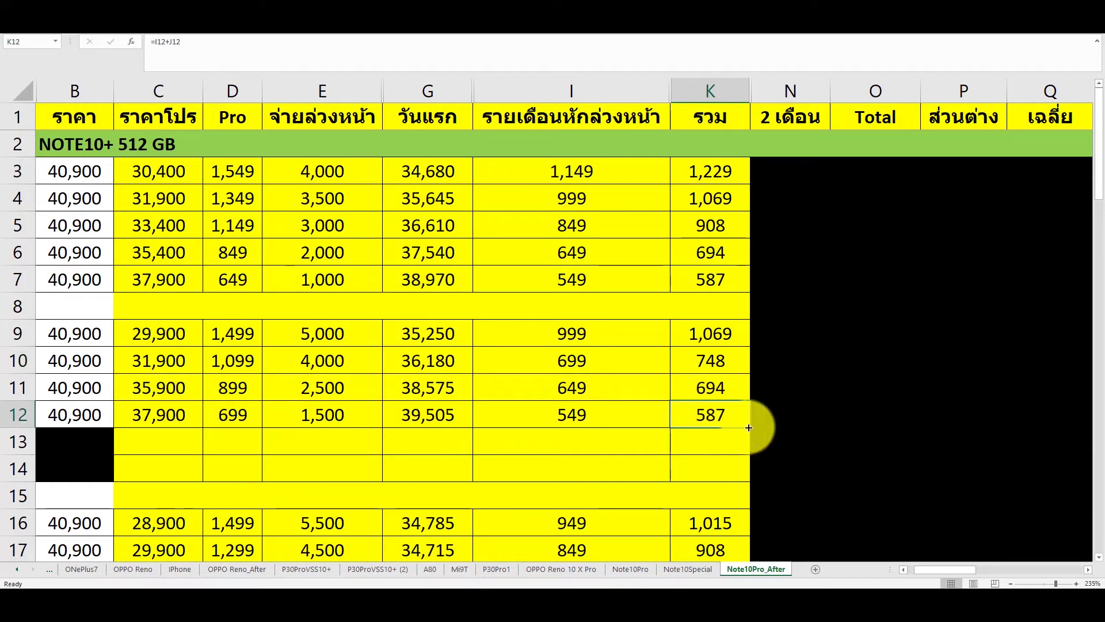
left_click(728, 343)
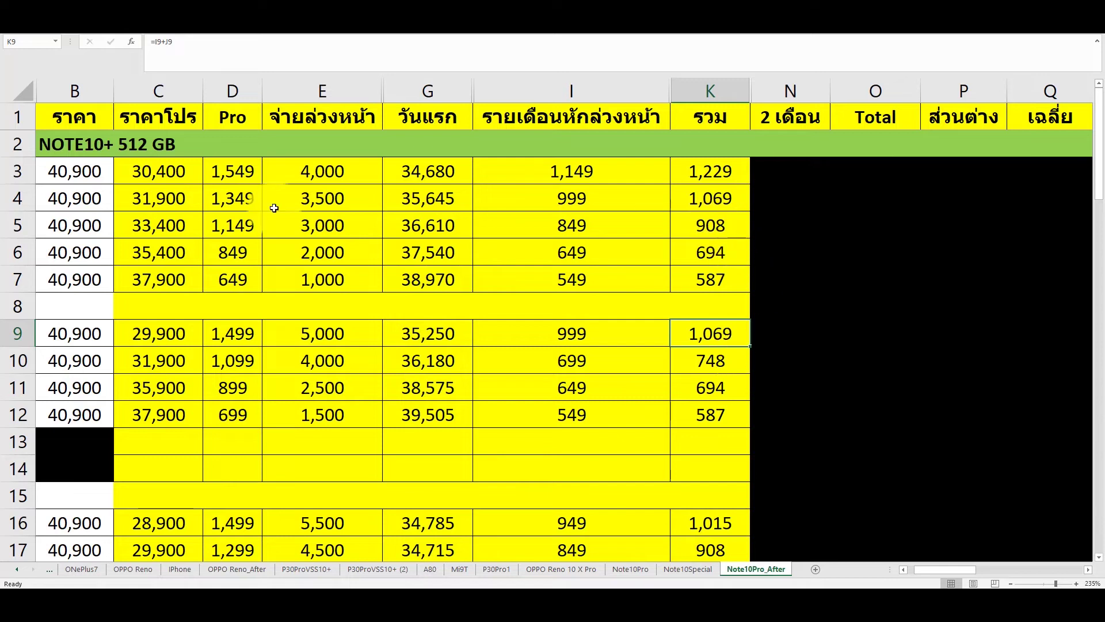
Step: Compare row 9's promotion with row 4's across promotional price, package rate, advance payment and รวม
left_click(12, 333)
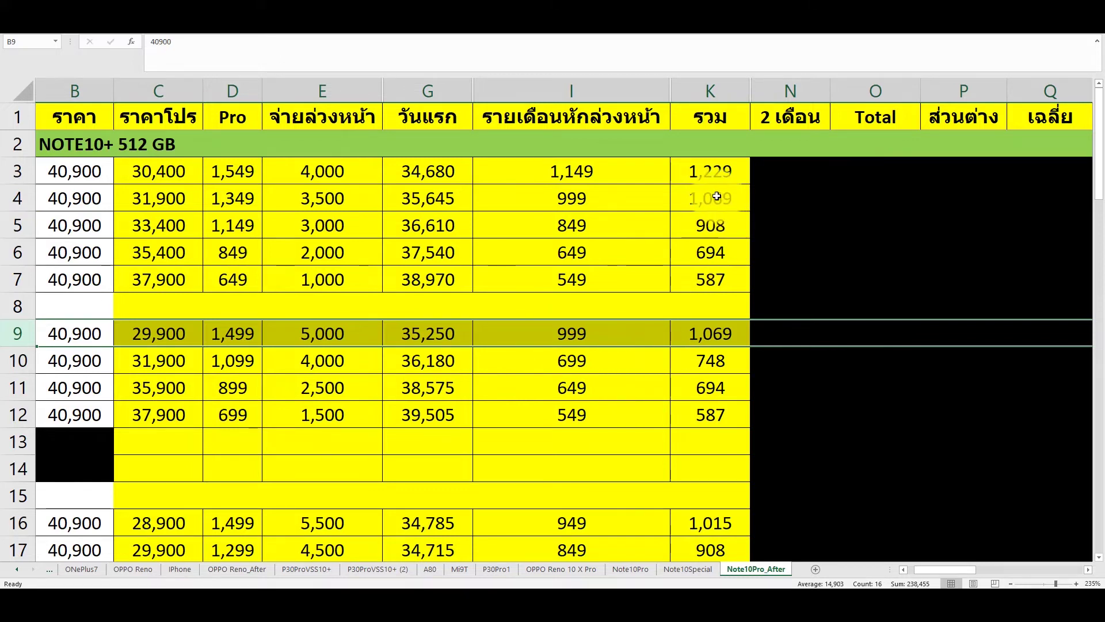
left_click(7, 200)
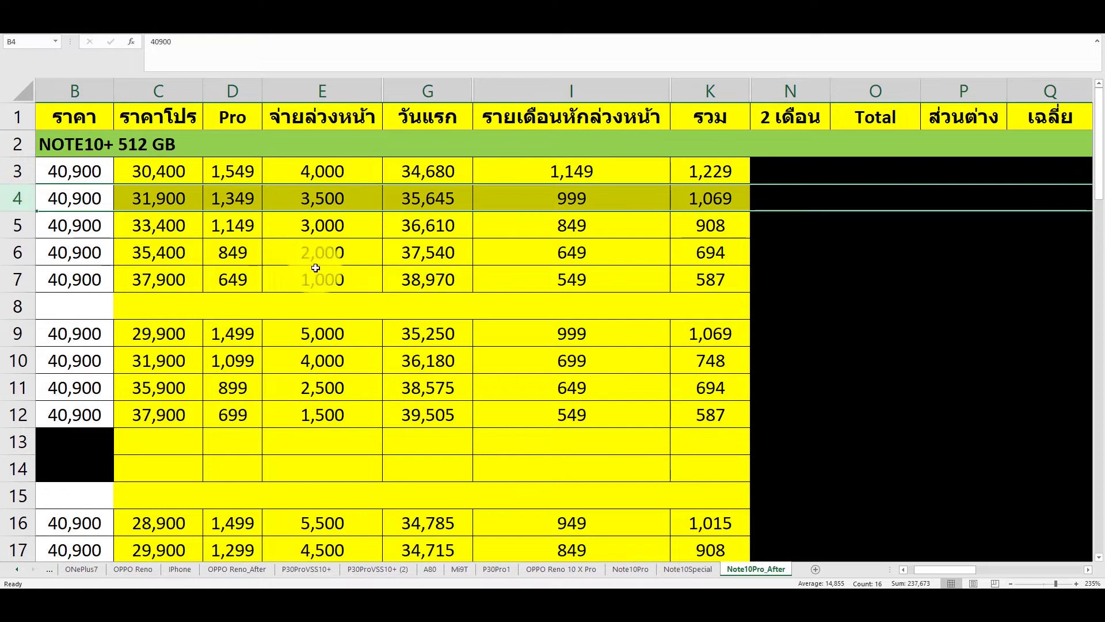
left_click(722, 340)
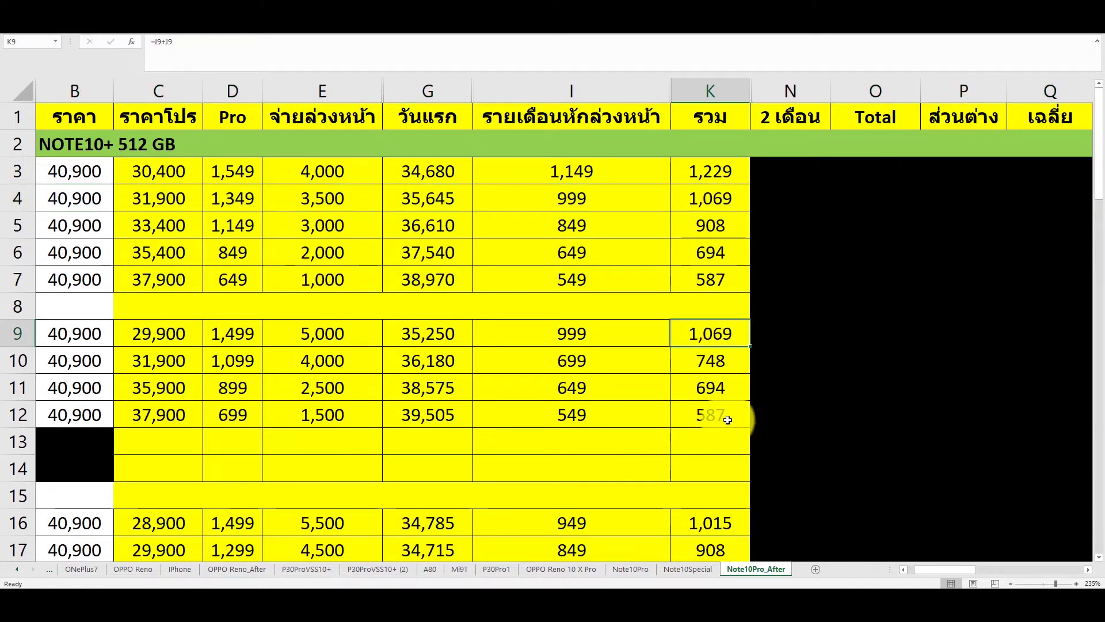
Step: Examine the รวม amounts in rows 16–20 and compare row 16's total with its วันแรก amount
scroll(725, 417, "down", 1)
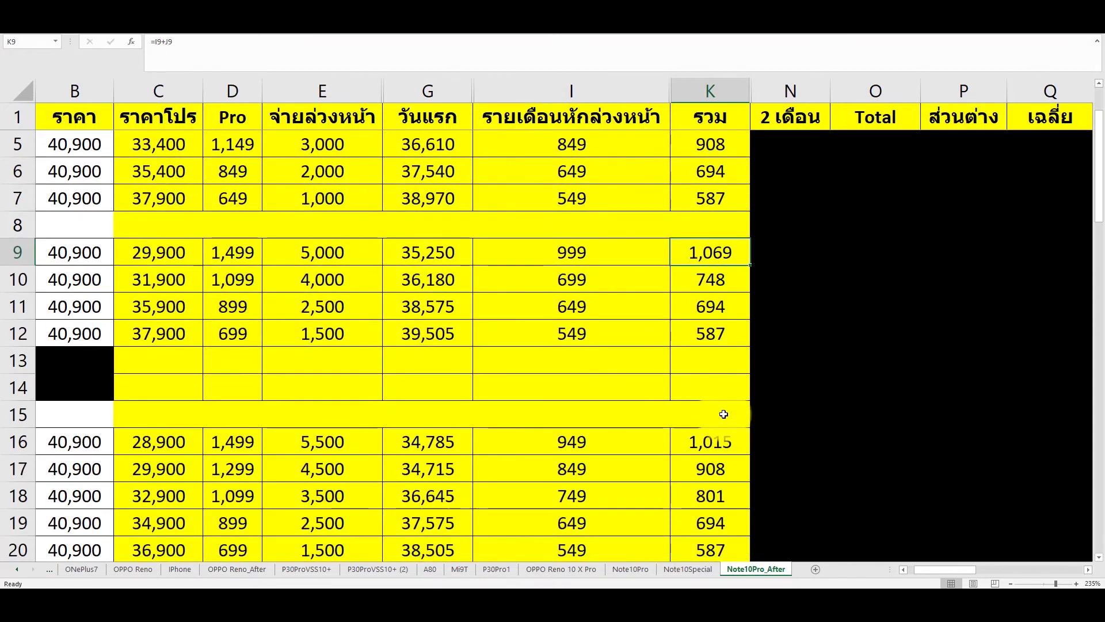
left_click(694, 441)
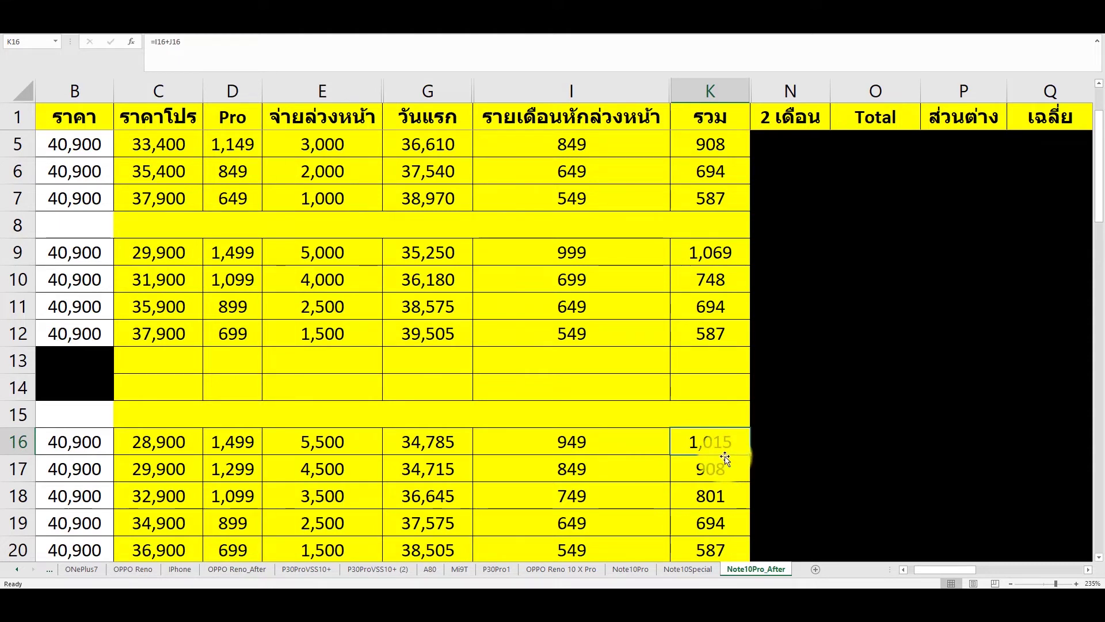
left_click(714, 469)
left_click(716, 498)
key("Down")
key("Down")
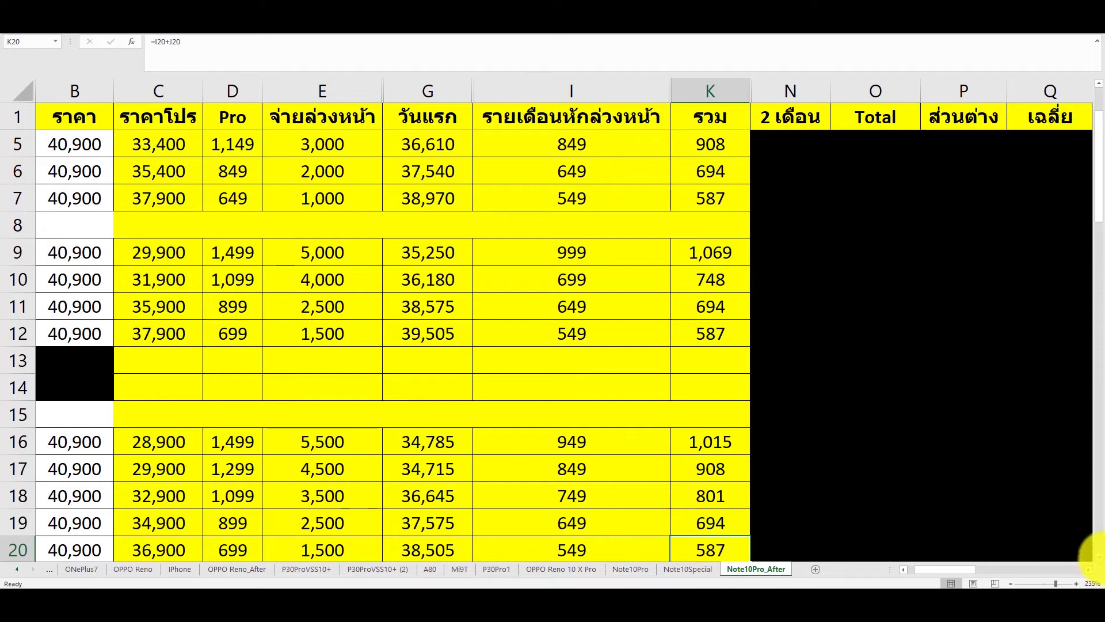
left_click(1098, 557)
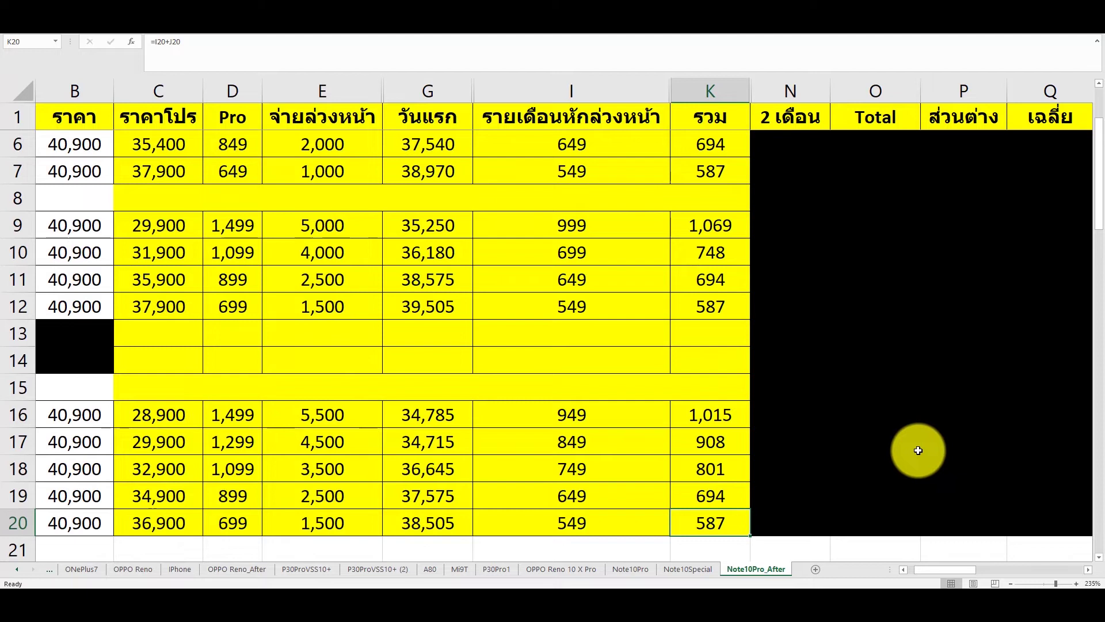
left_click(438, 418)
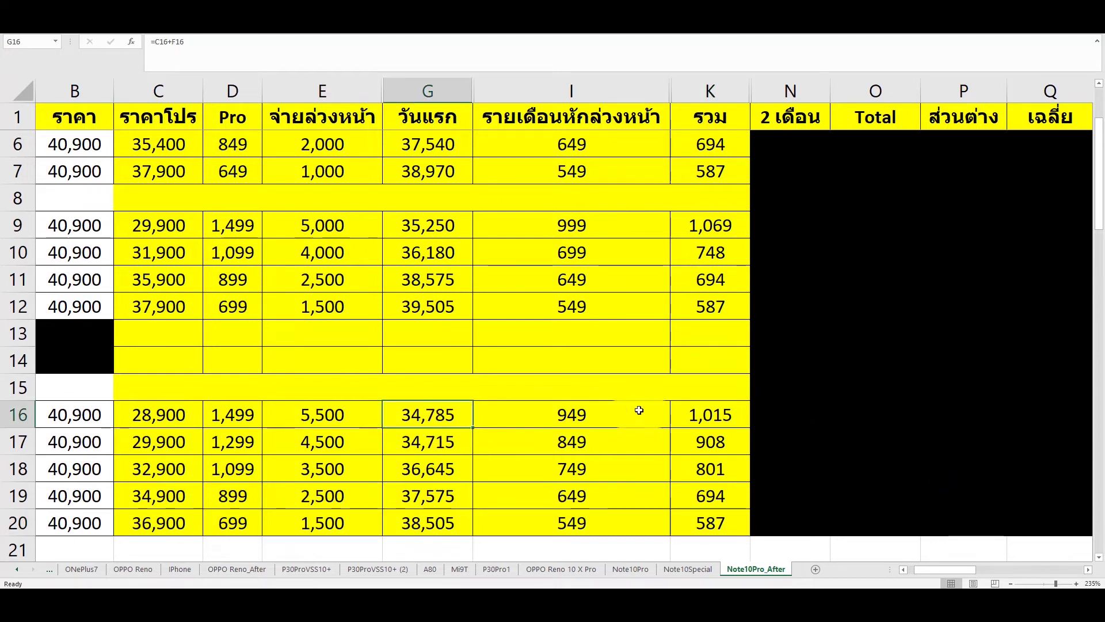
left_click(716, 414)
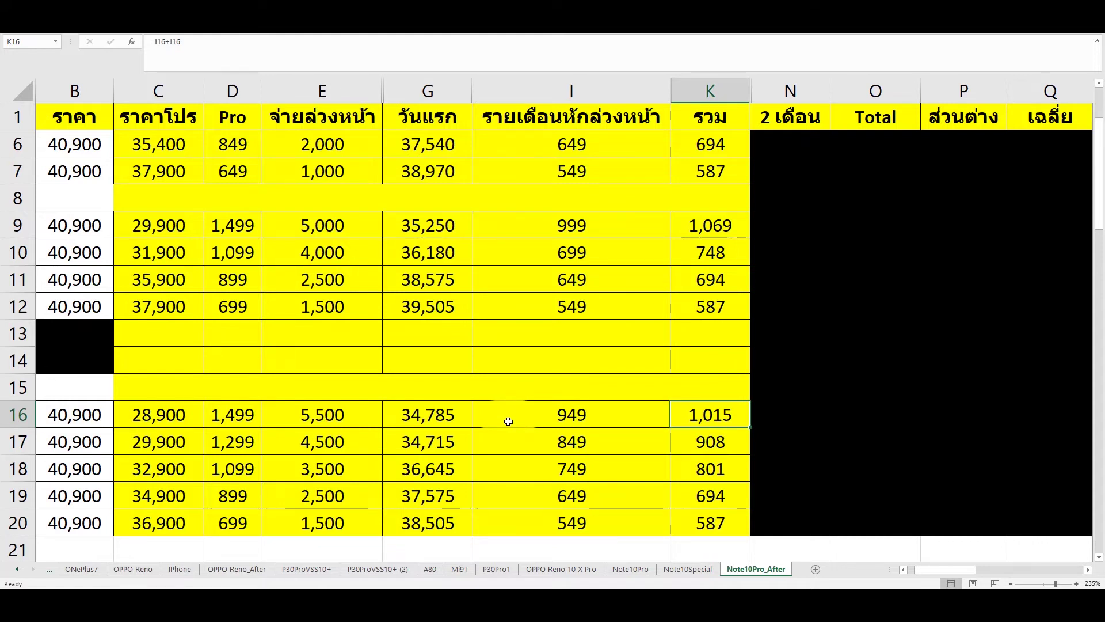
Step: Examine the 2 เดือน formula in N3 against row 3's package rate and advance payment
scroll(508, 422, "up", 2)
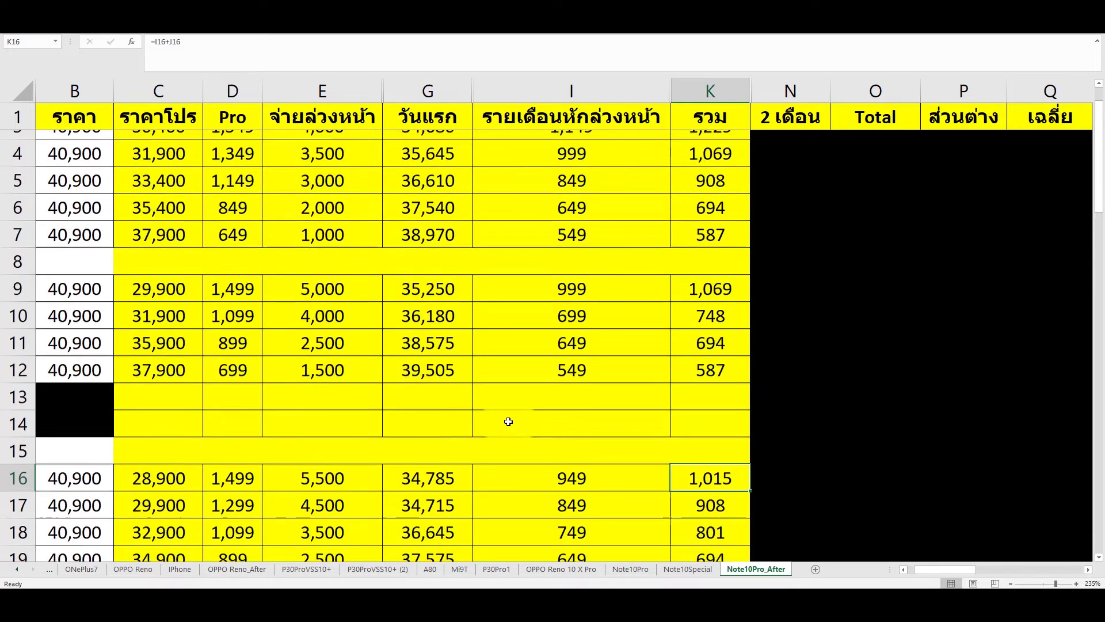
left_click(793, 173)
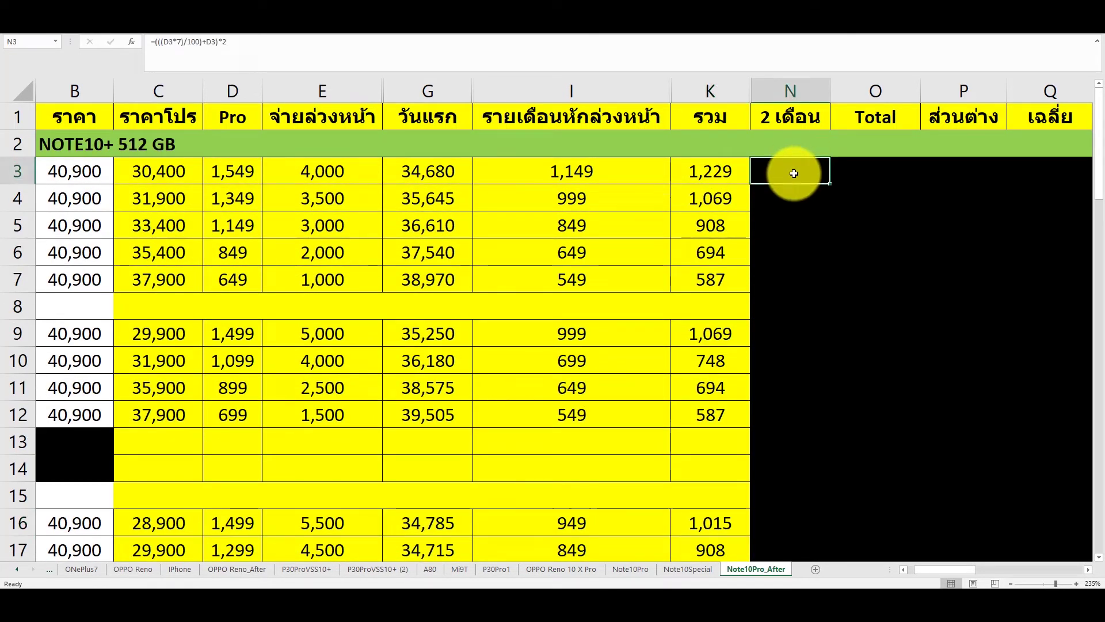
left_click(230, 174)
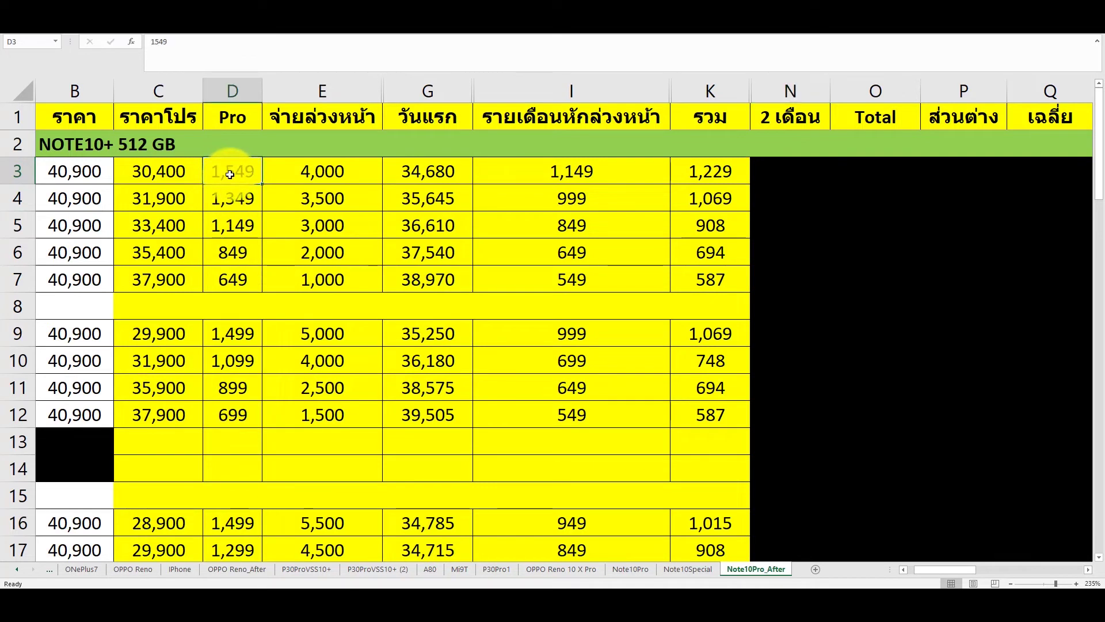
left_click(295, 173)
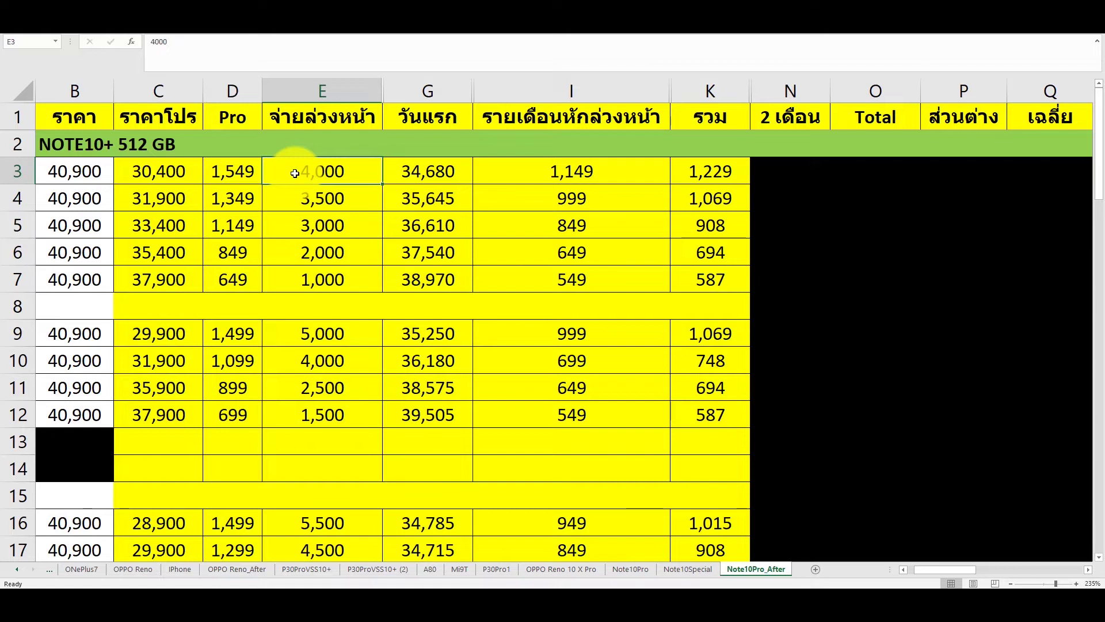
left_click(241, 167)
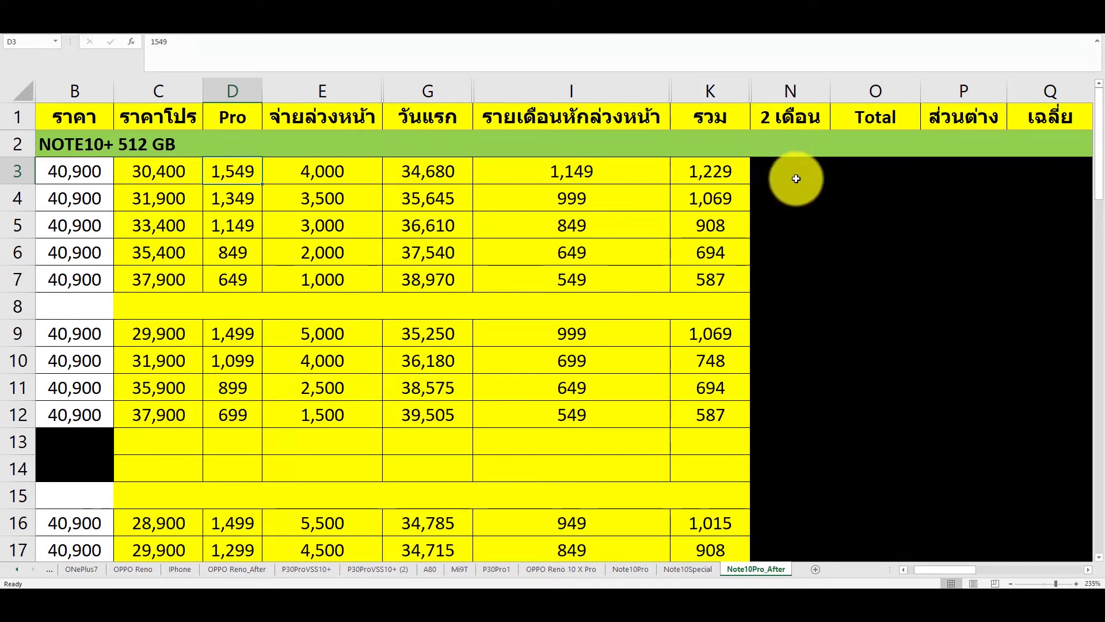
Step: Fill the blacked-out 2 เดือน cells N3:N20 with yellow to reveal the two-month amounts
mouse_move(791, 175)
left_mouse_down()
mouse_move(800, 577)
mouse_move(785, 464)
mouse_move(784, 66)
mouse_move(784, 178)
left_mouse_up()
left_click(50, 32)
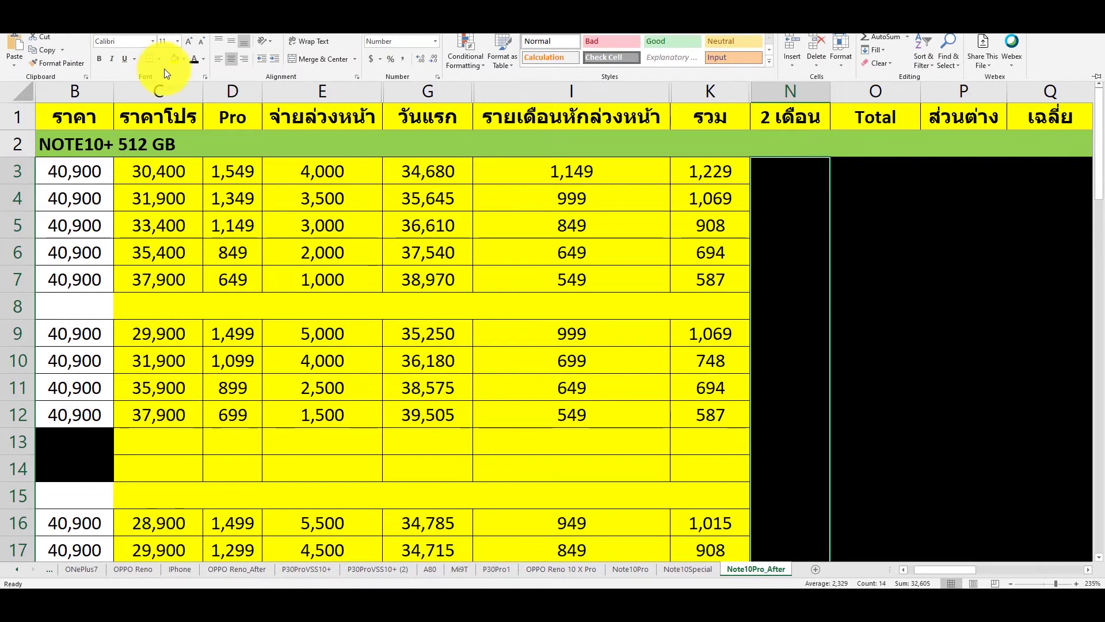
left_click(173, 58)
Step: Examine the 2 เดือน amounts for all NOTE10+ 512 GB promotions, starting from N3
left_click(780, 172)
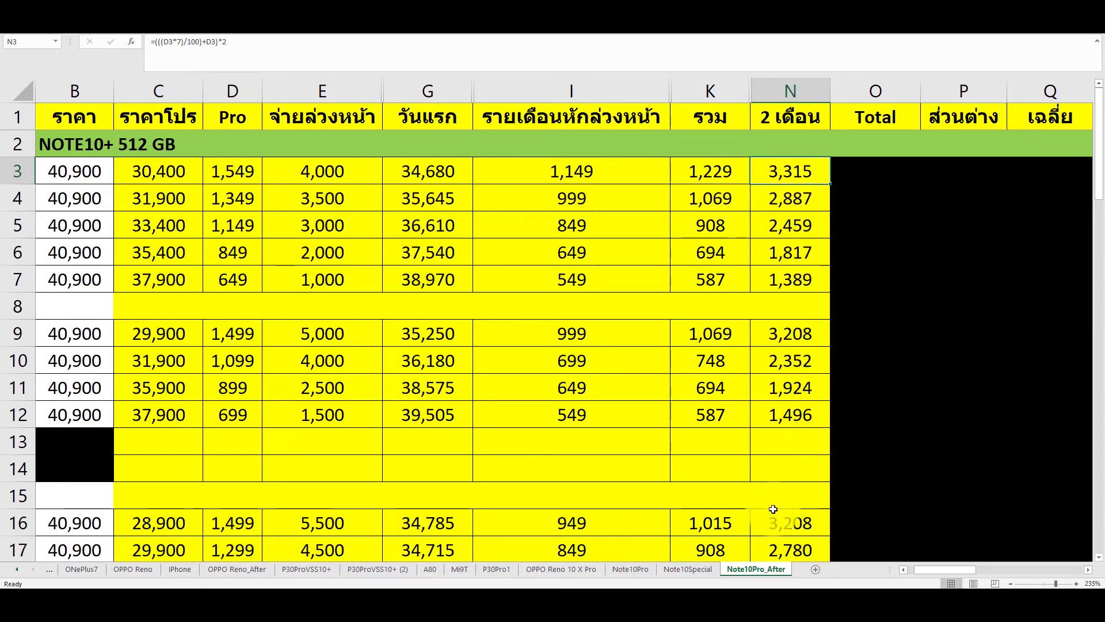
scroll(774, 428, "down", 1)
scroll(774, 426, "down", 1)
scroll(772, 423, "up", 2)
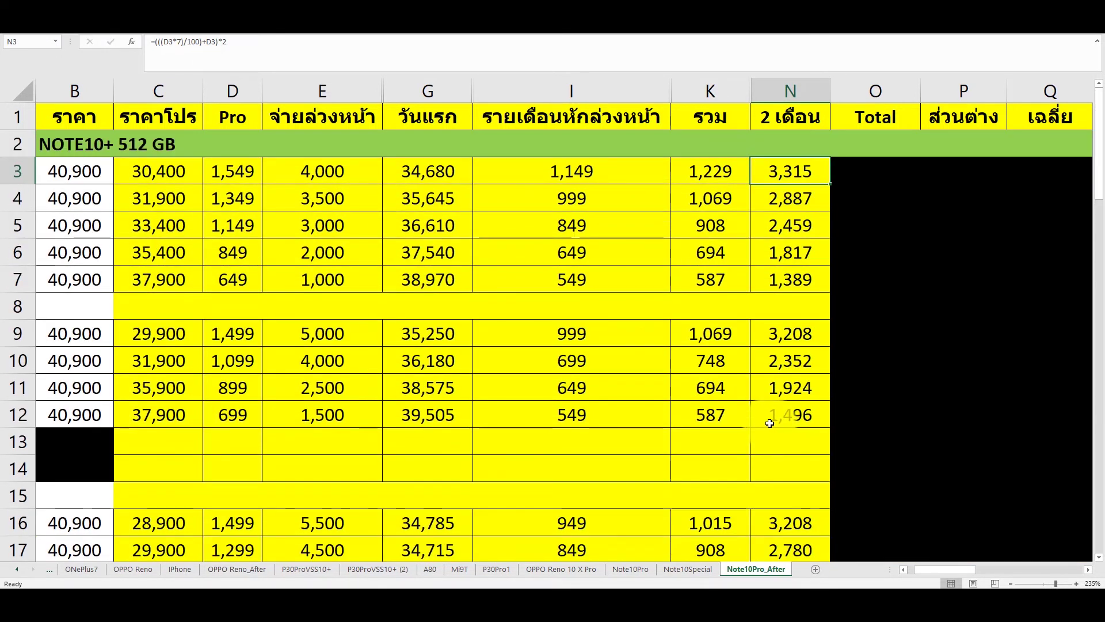
scroll(771, 423, "down", 1)
scroll(767, 420, "down", 1)
scroll(777, 414, "up", 2)
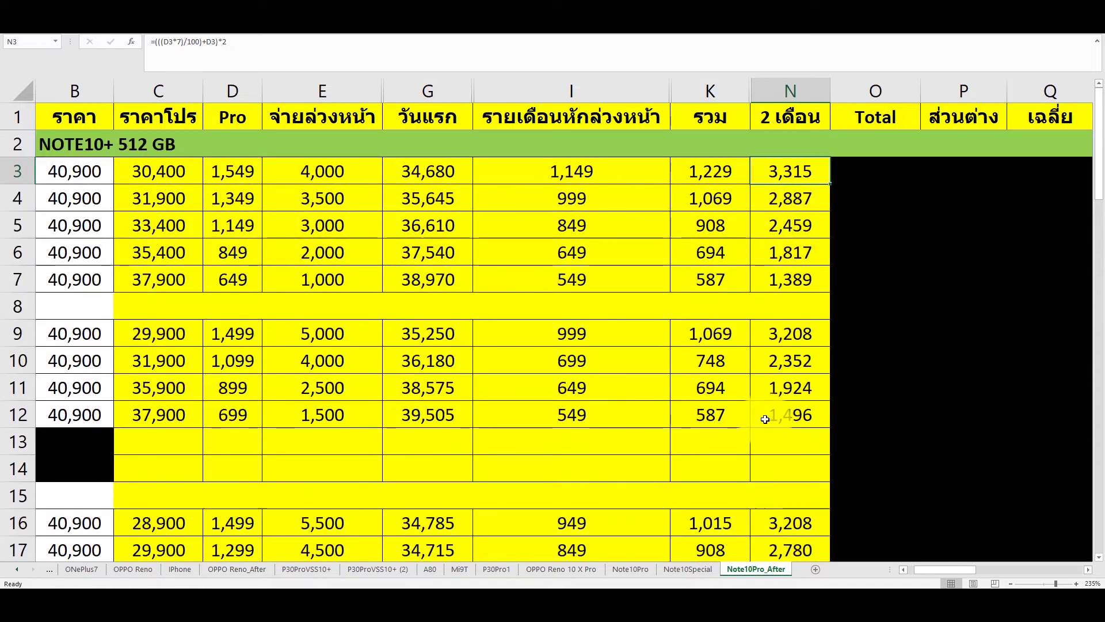
Step: Fill the blacked-out Total cells O3:O20 with light green to reveal the total costs
left_click_drag(853, 171, 849, 482)
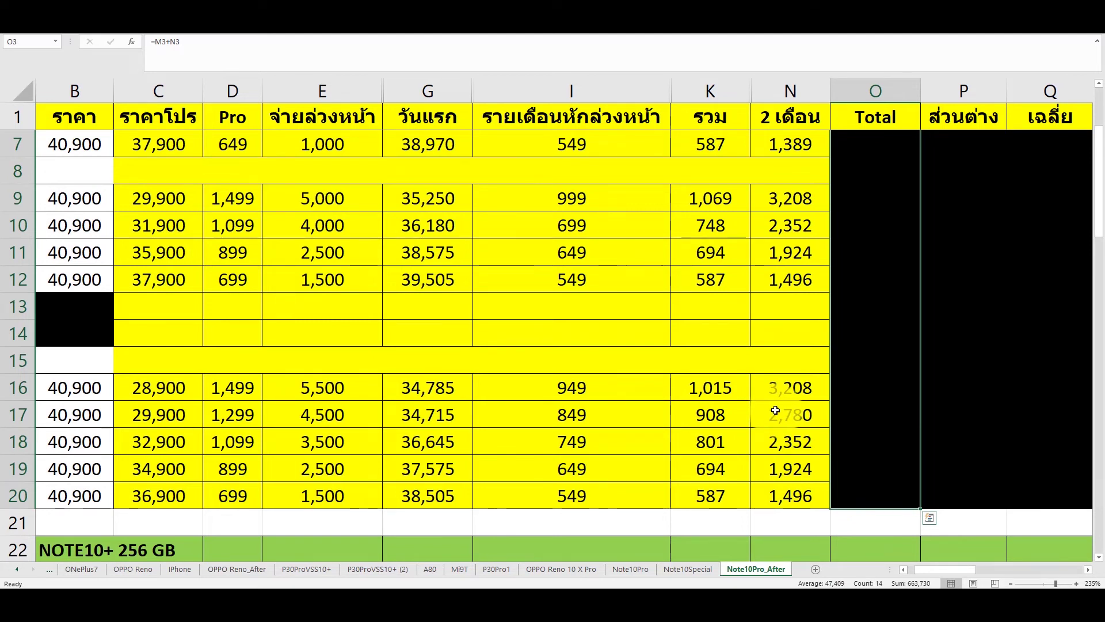
scroll(776, 410, "up", 2)
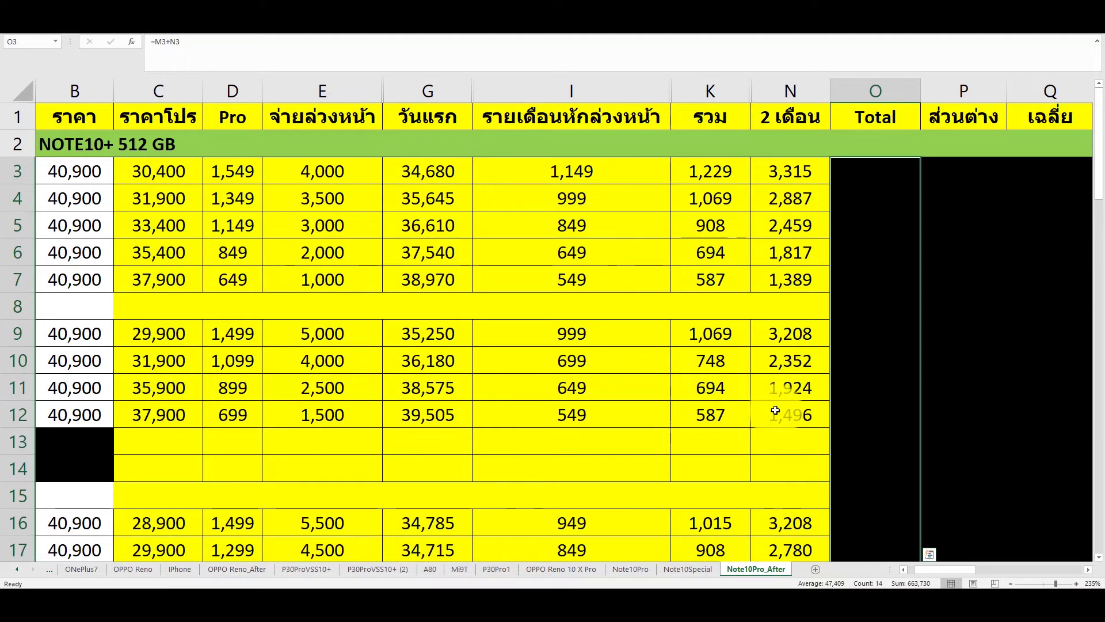
left_click(63, 35)
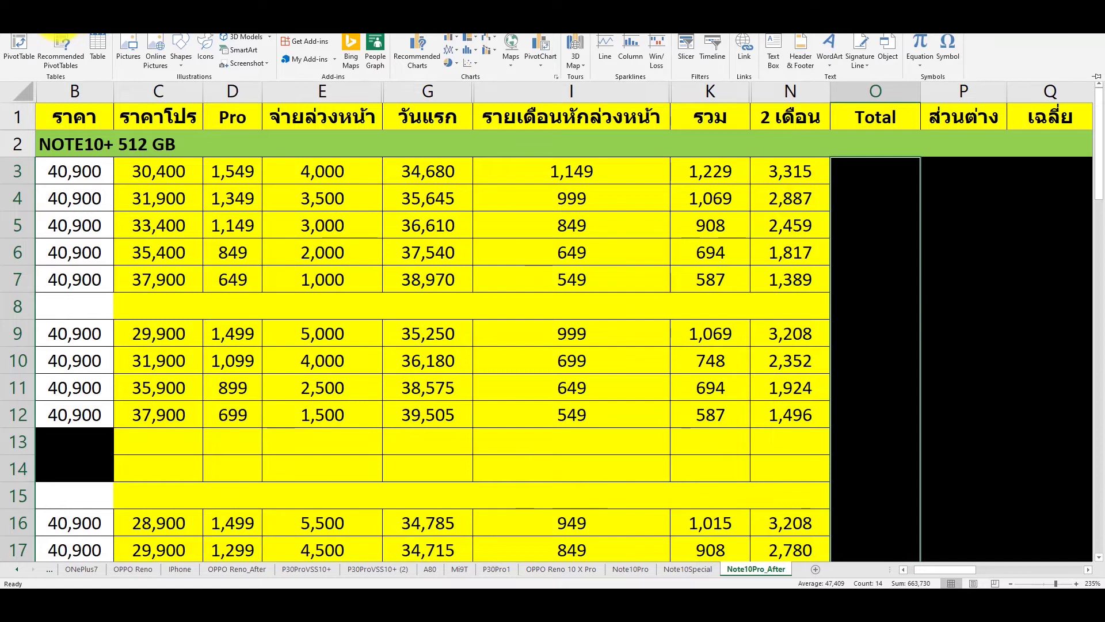
left_click(58, 31)
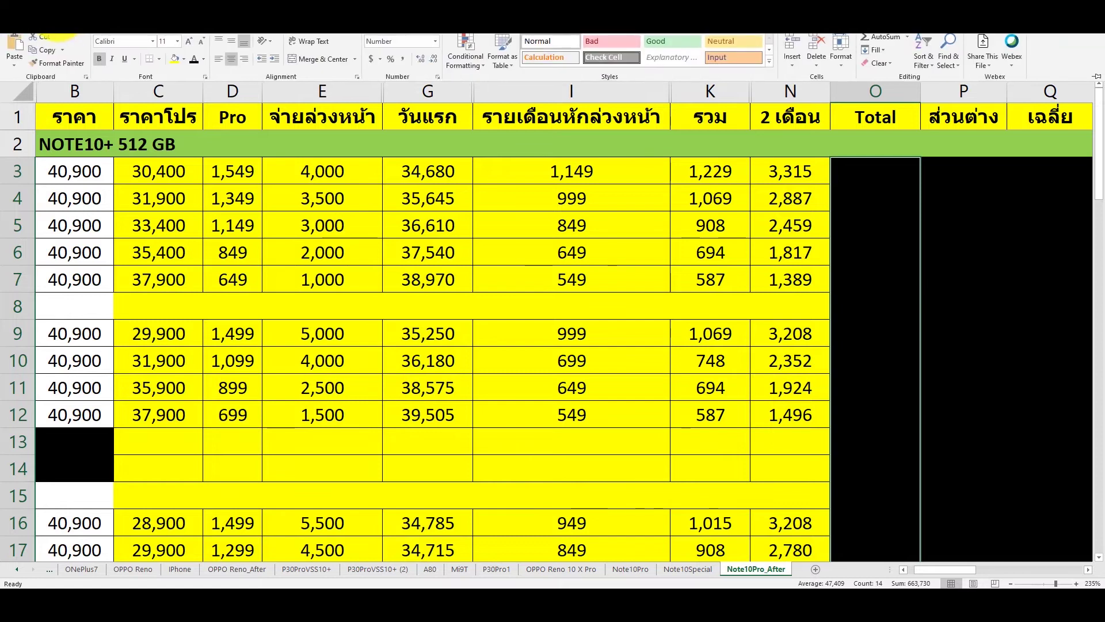
left_click(184, 60)
left_click(211, 148)
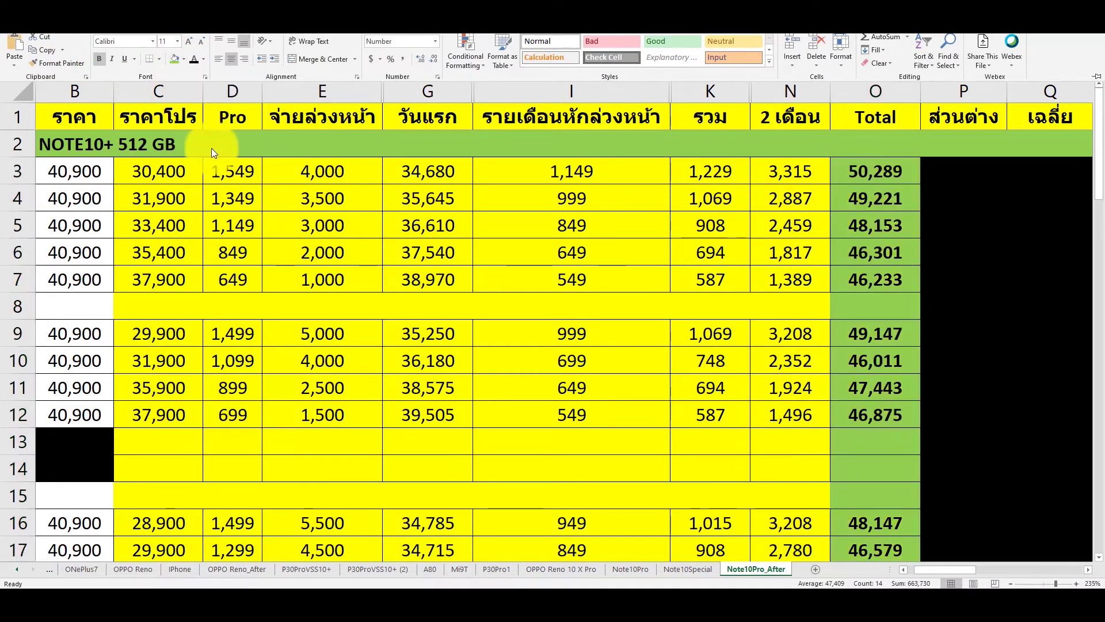
left_click(714, 302)
Step: Examine the Total formula in O3 against row 3's promotion price and first-day amount
left_click(890, 170)
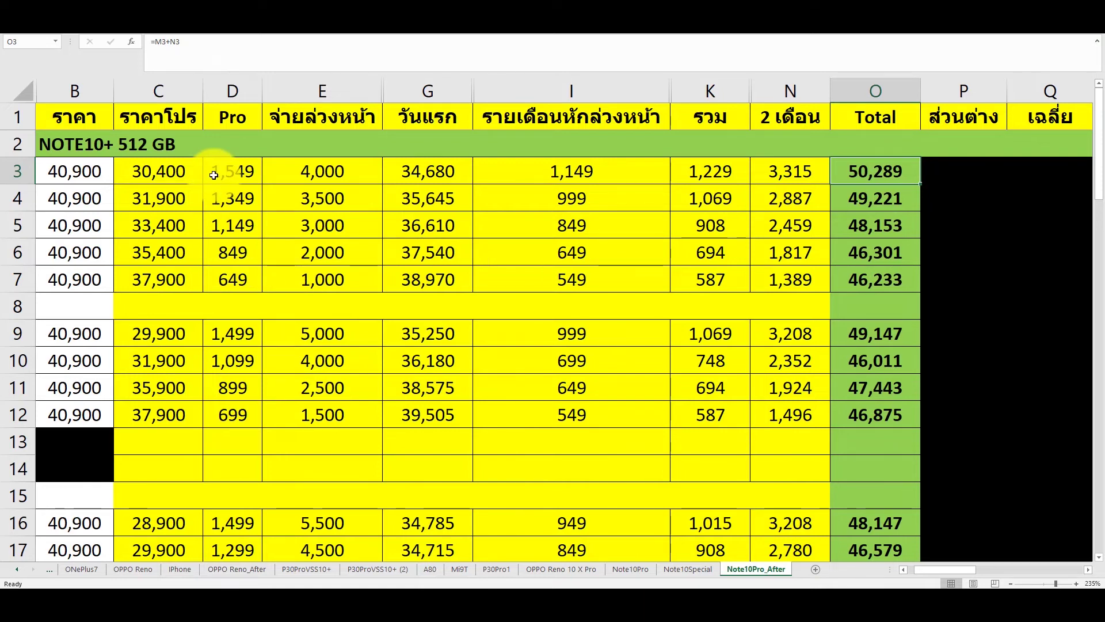
left_click(173, 172)
left_click(877, 175)
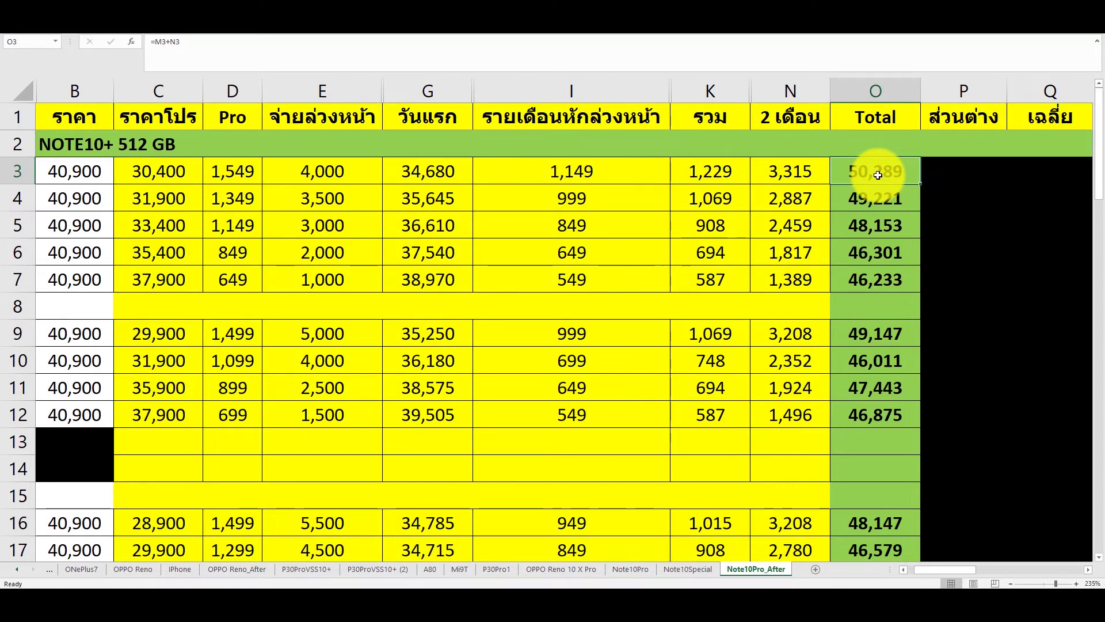
left_click(425, 170)
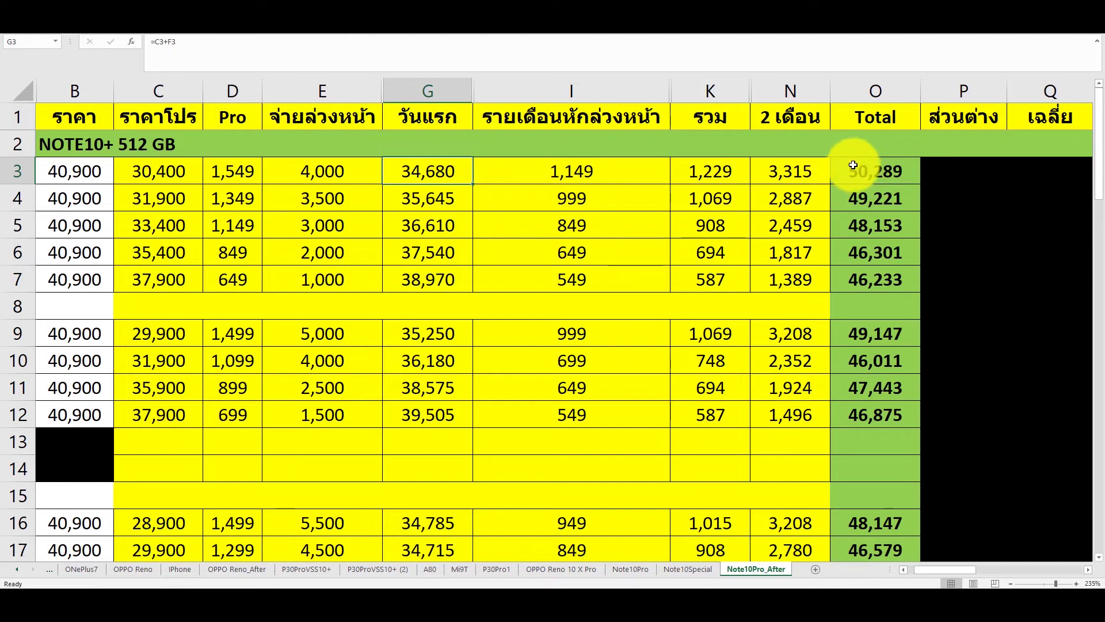
left_click(870, 170)
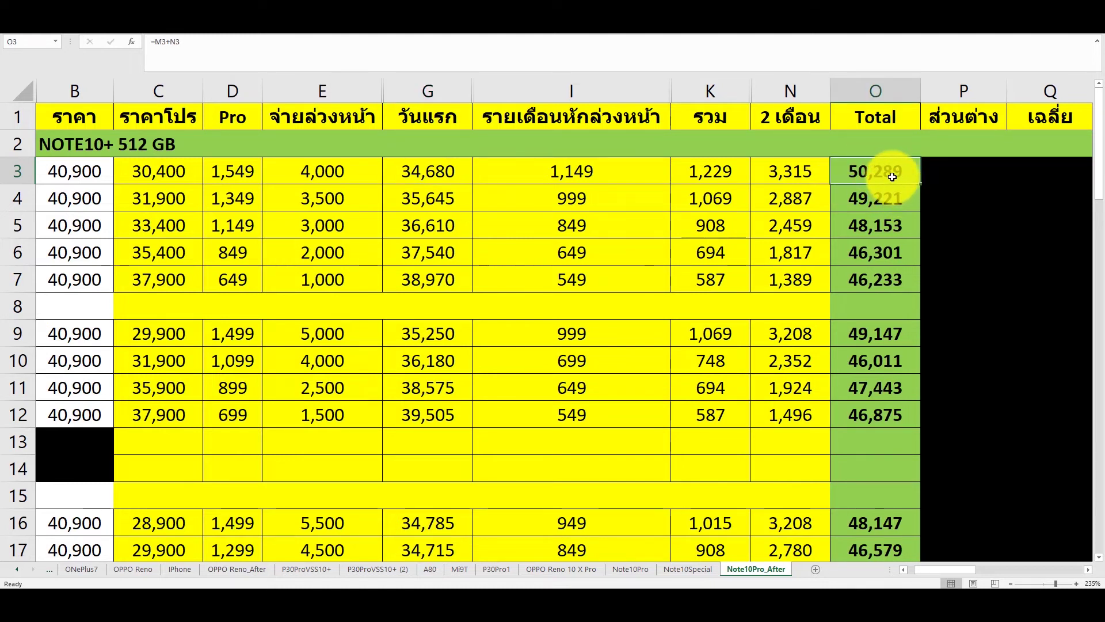
double_click(892, 177)
key("Return")
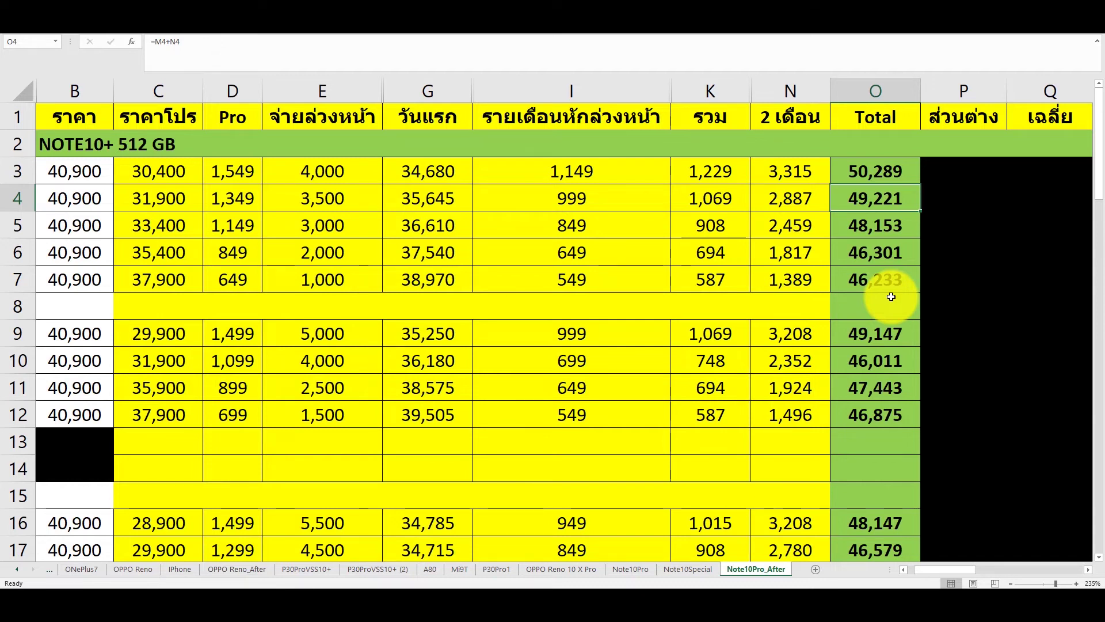
left_click(877, 172)
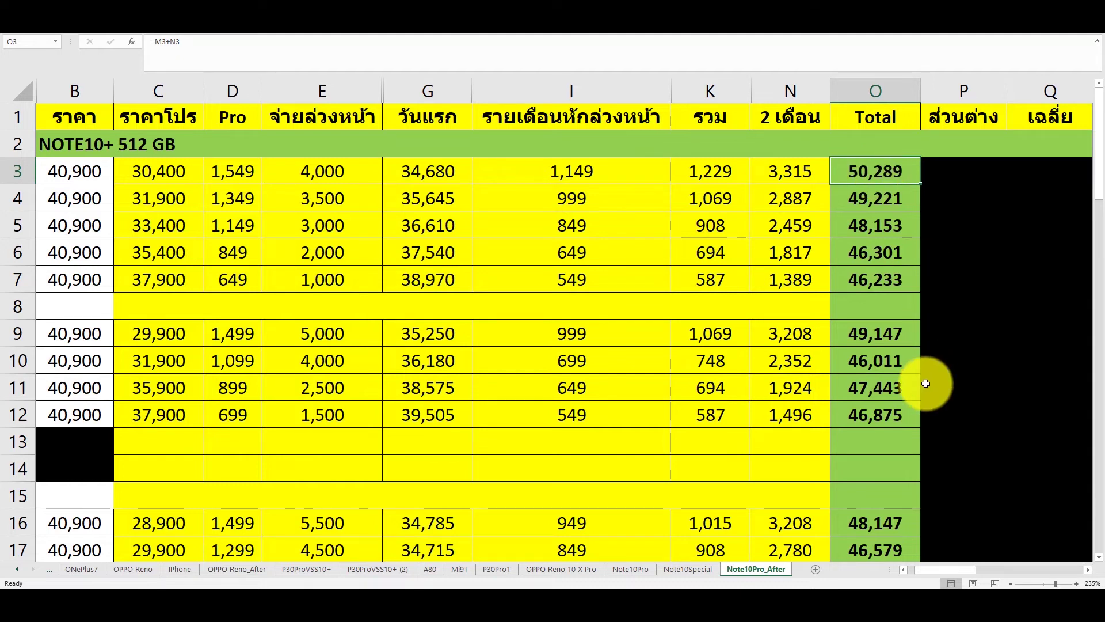
Step: Examine the Total amounts of the second promotion group, going through O9 to O12
left_click(877, 334)
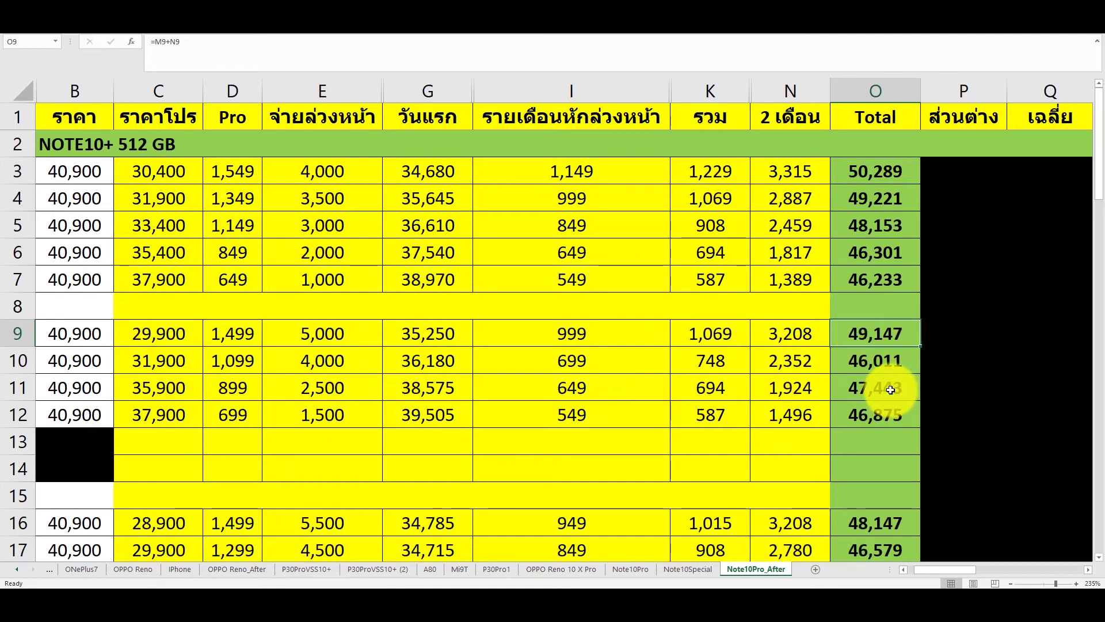
key("Down")
key("Down")
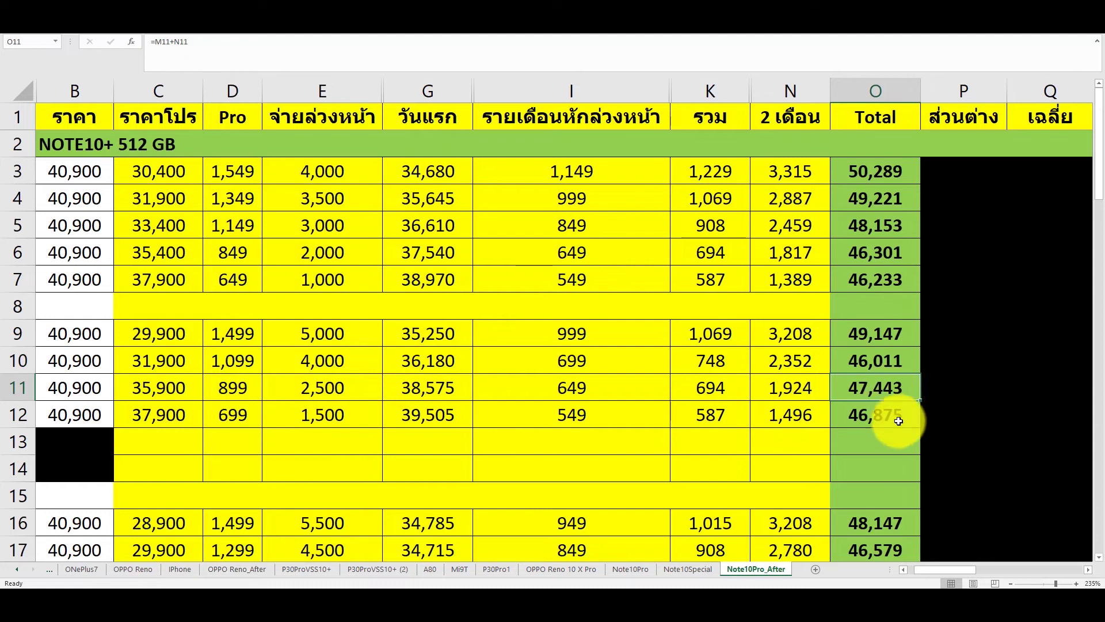
key("Down")
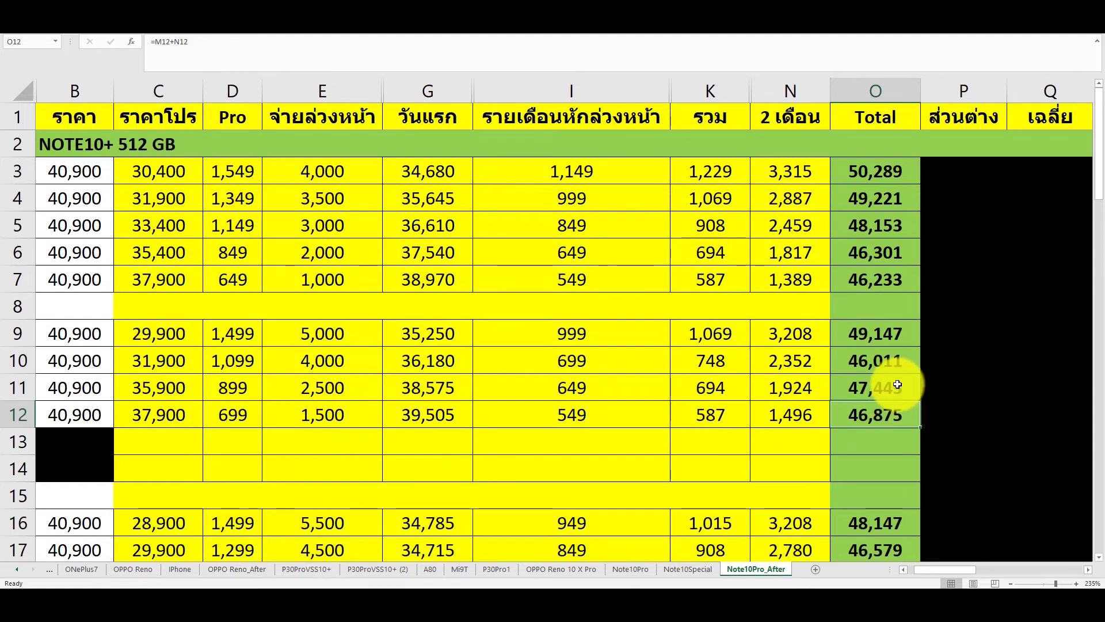
Step: Compare the full promotion rows 10, 11 and 12 from ราคา to Total, focusing on row 12's package rate and row 10
left_click_drag(86, 415, 846, 418)
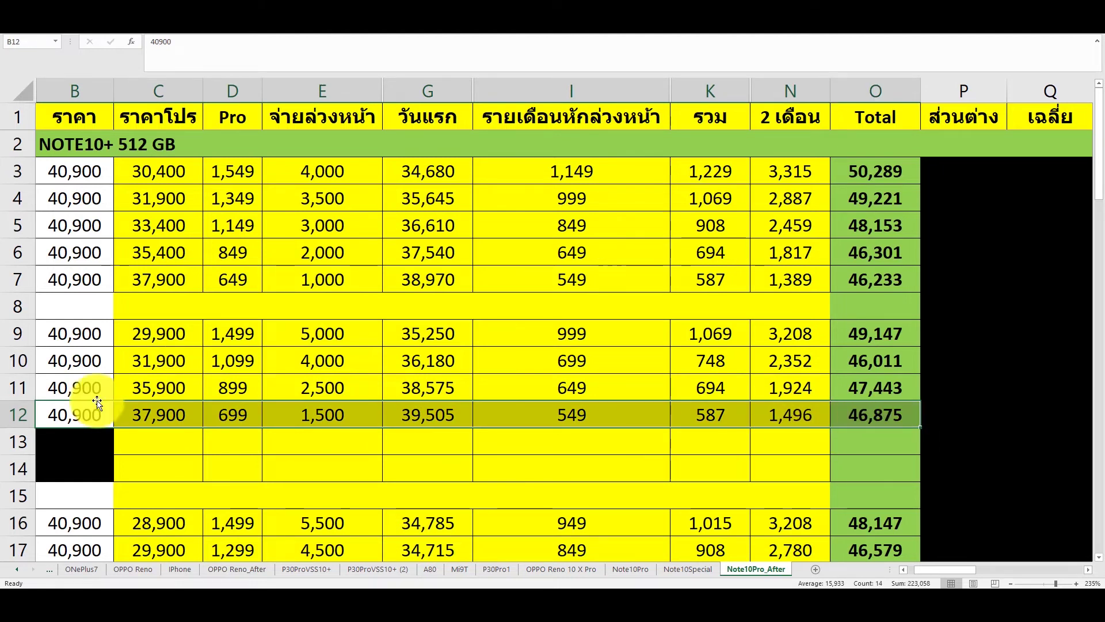
left_click_drag(61, 387, 861, 395)
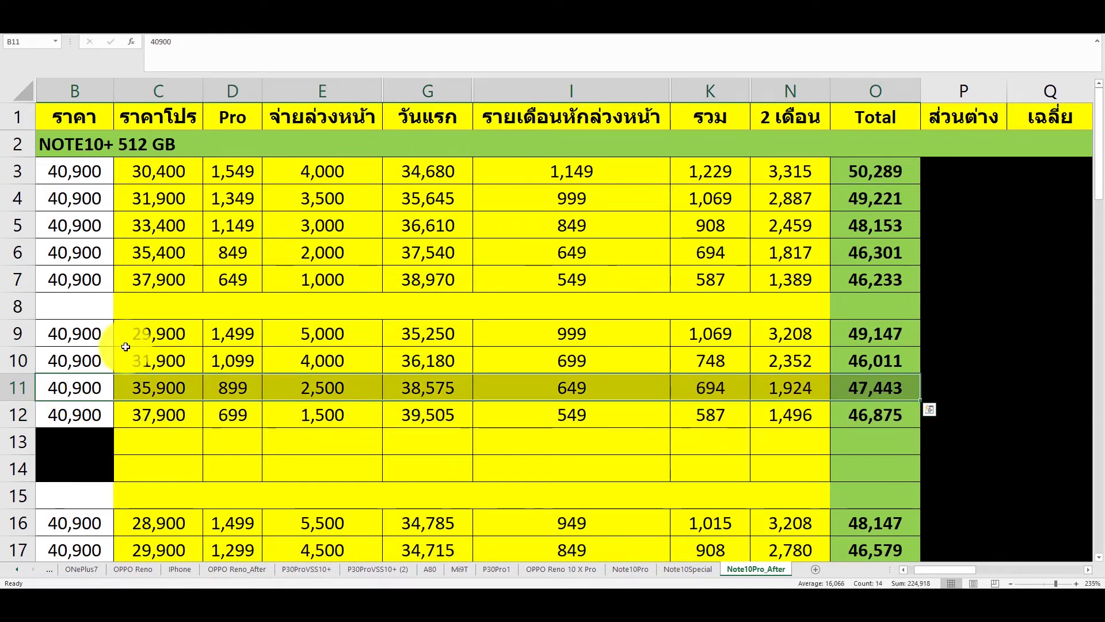
left_click_drag(69, 359, 853, 377)
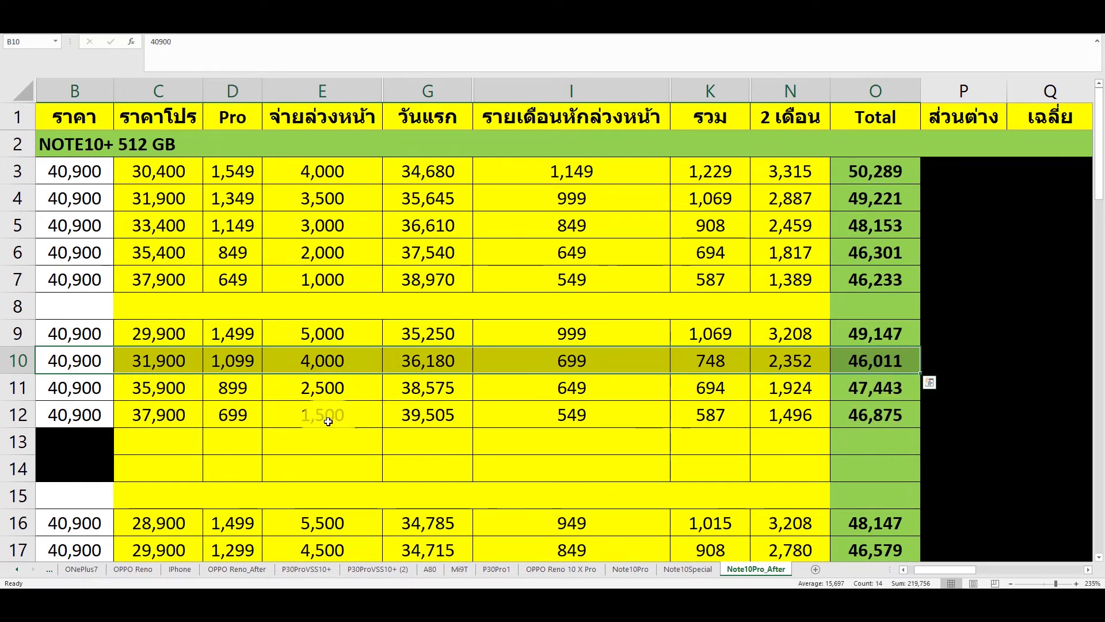
left_click_drag(77, 414, 851, 415)
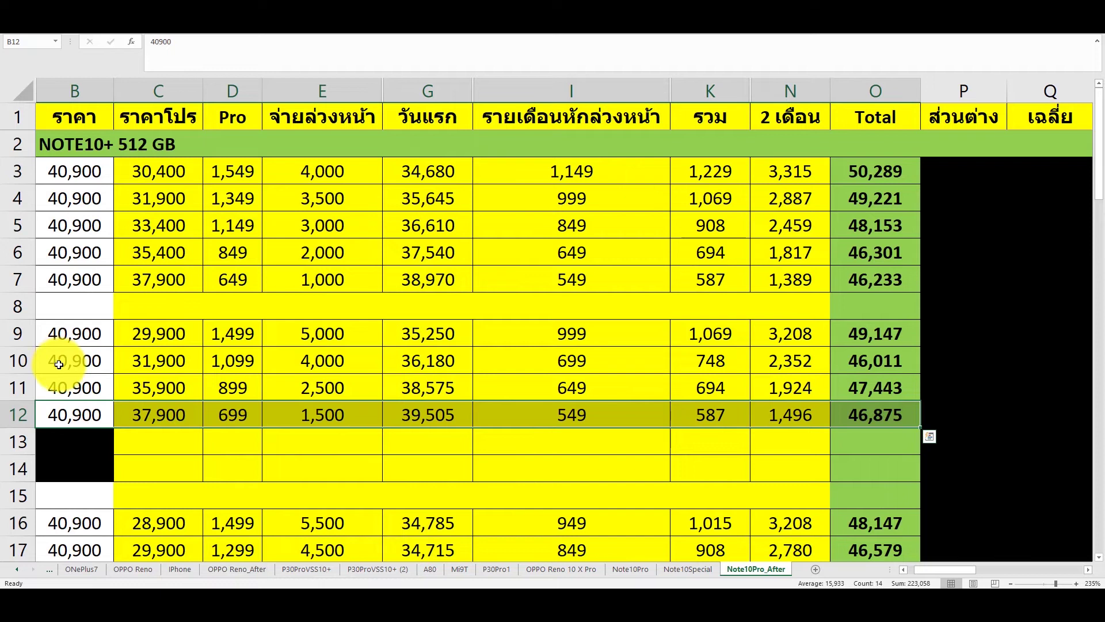
left_click(223, 419)
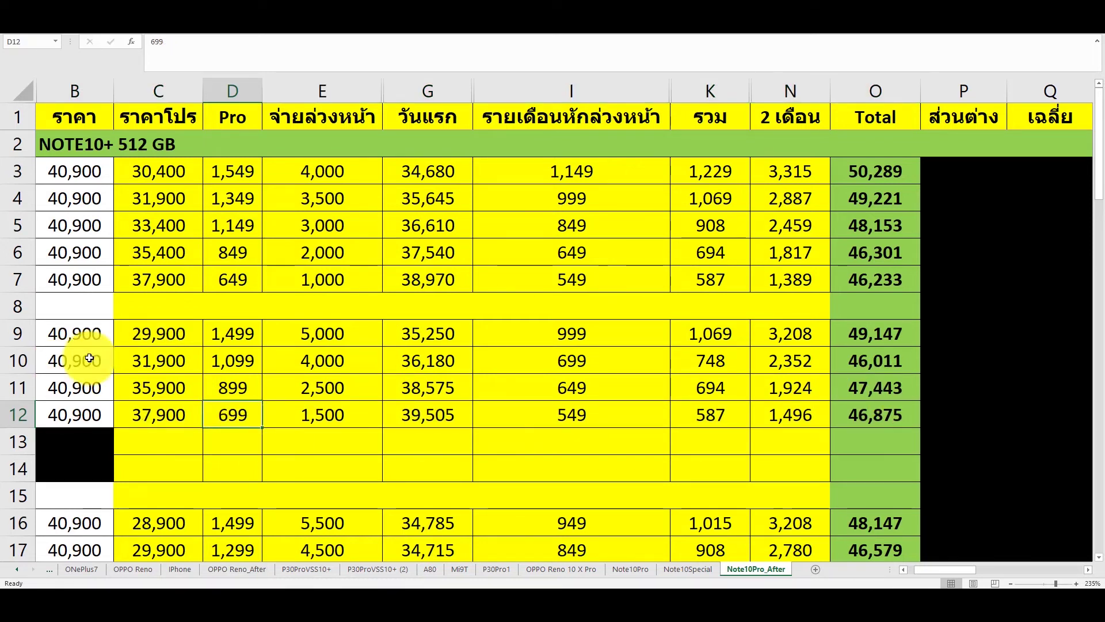
left_click_drag(81, 360, 854, 357)
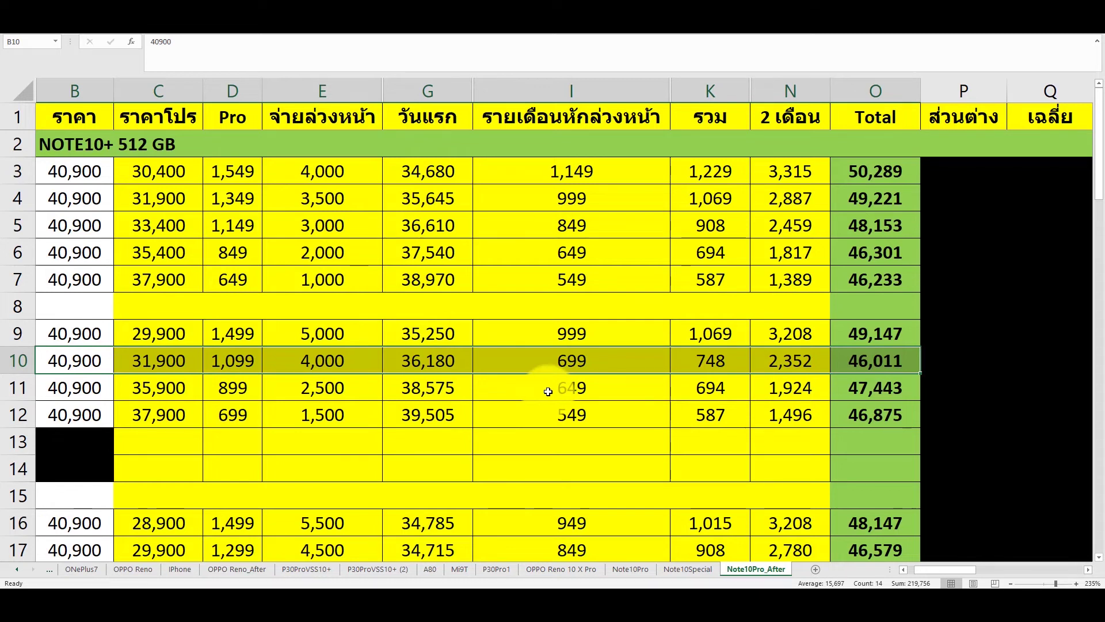
Step: Compare promotion rows 17 and 19 in the third group, including their Total amounts and Pro package rates
scroll(547, 391, "down", 2)
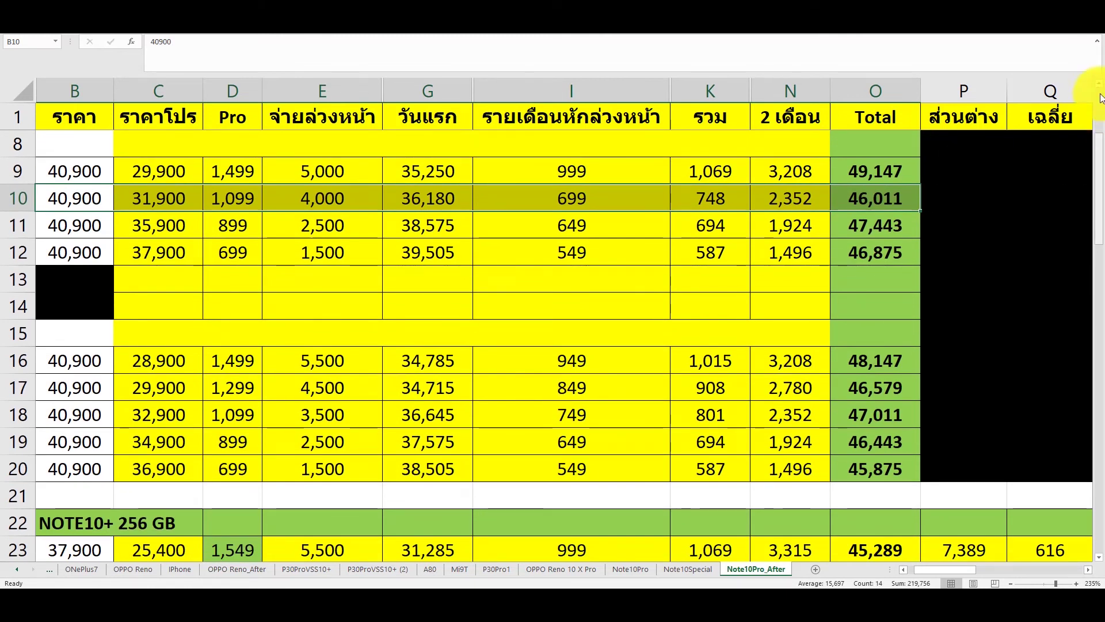
left_click(1098, 84)
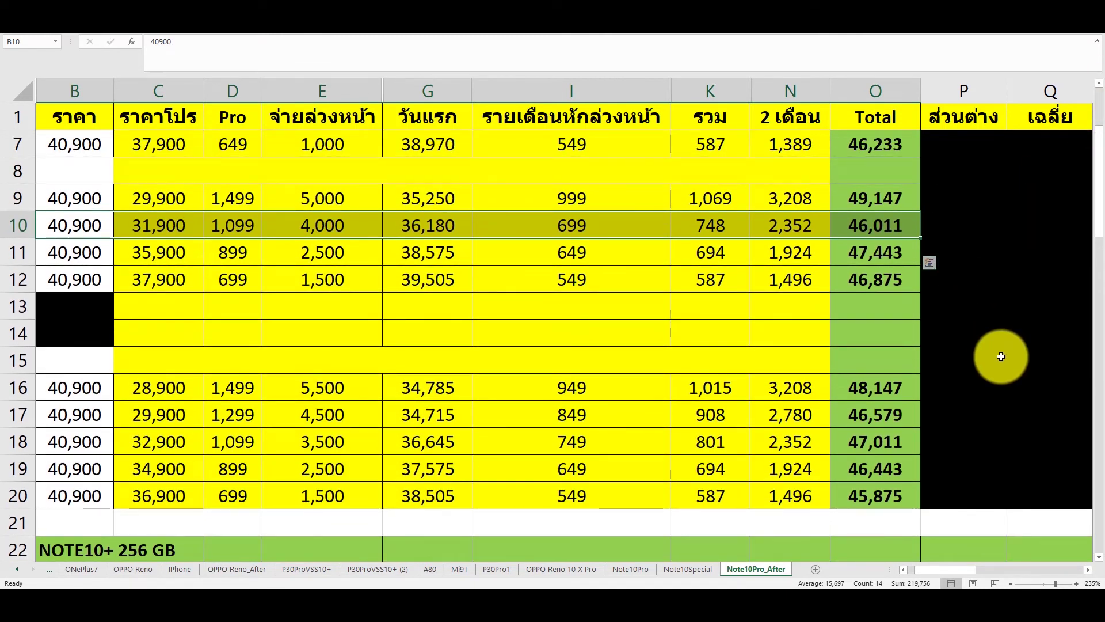
left_click(1000, 357)
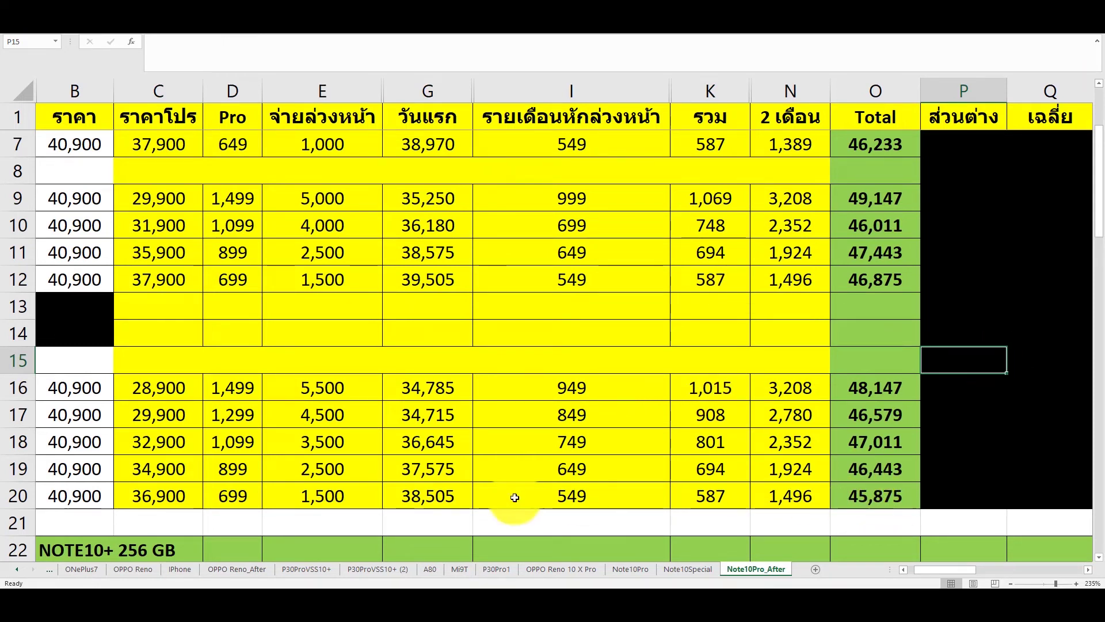
left_click(20, 469)
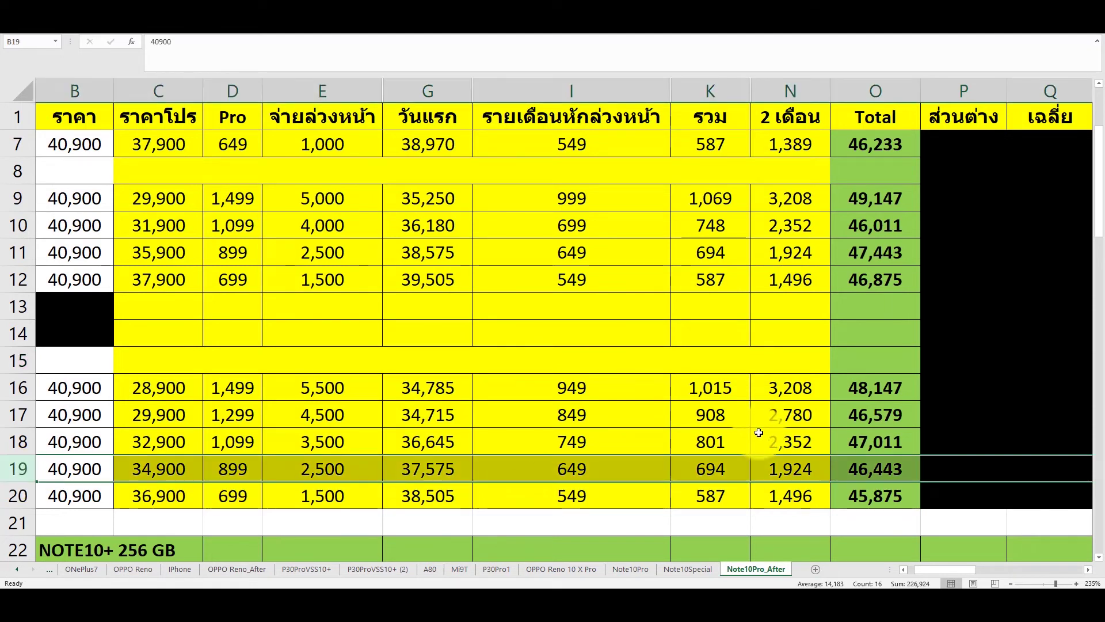
left_click(20, 414)
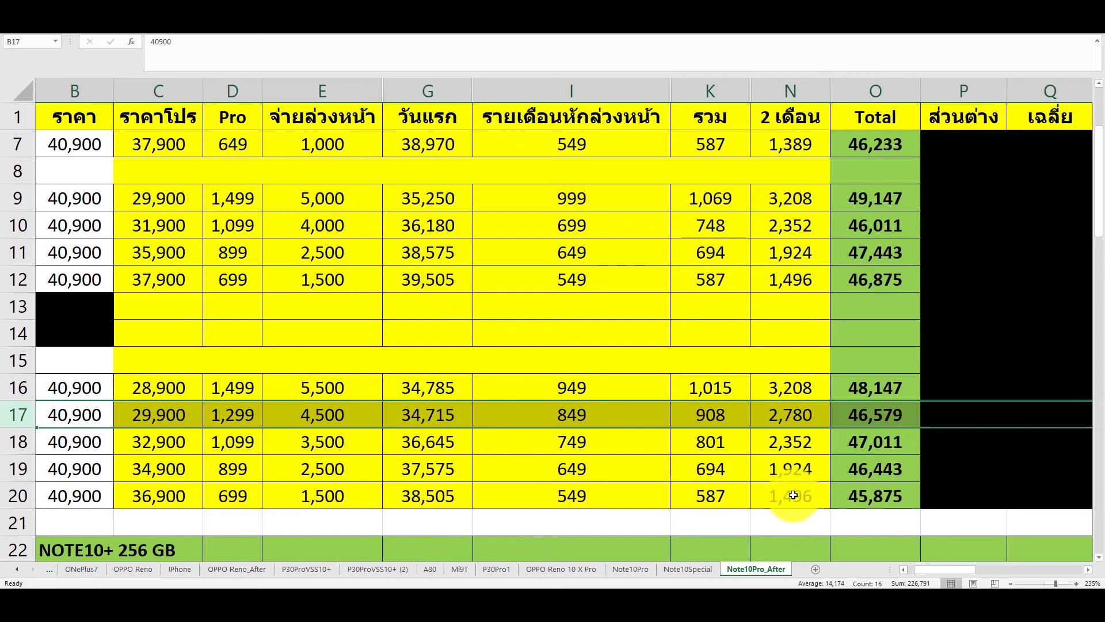
left_click(17, 468)
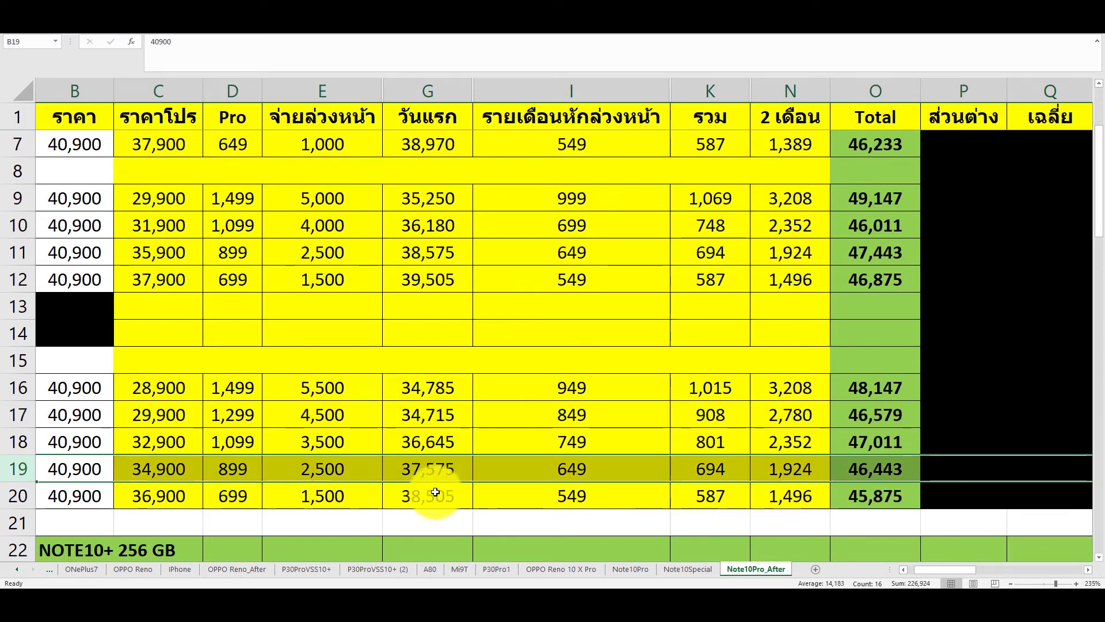
left_click(20, 415)
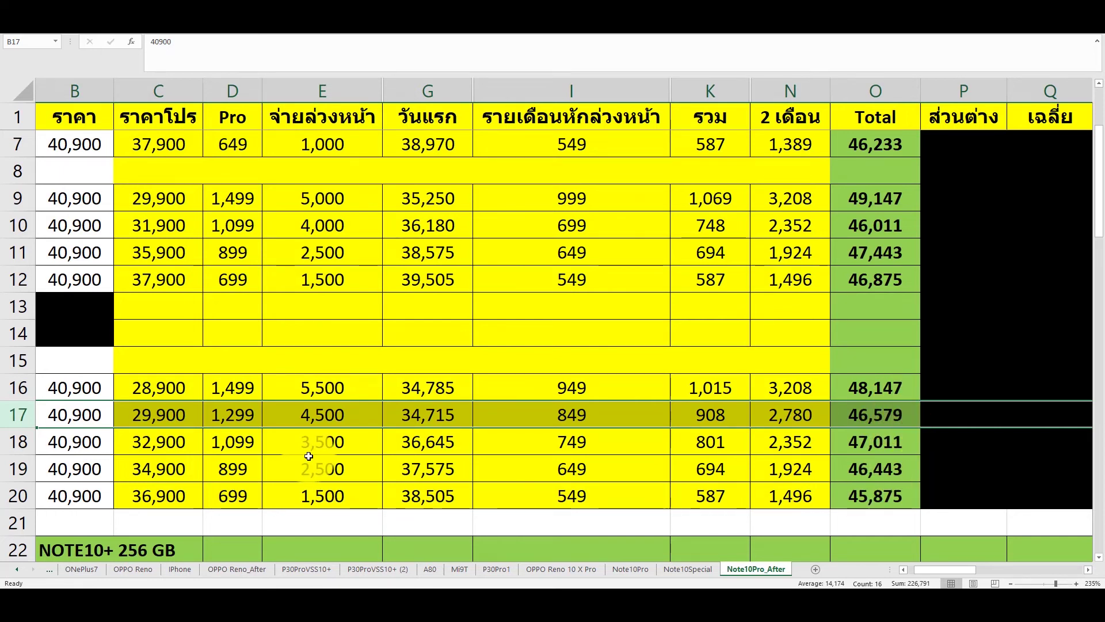
left_click(232, 419)
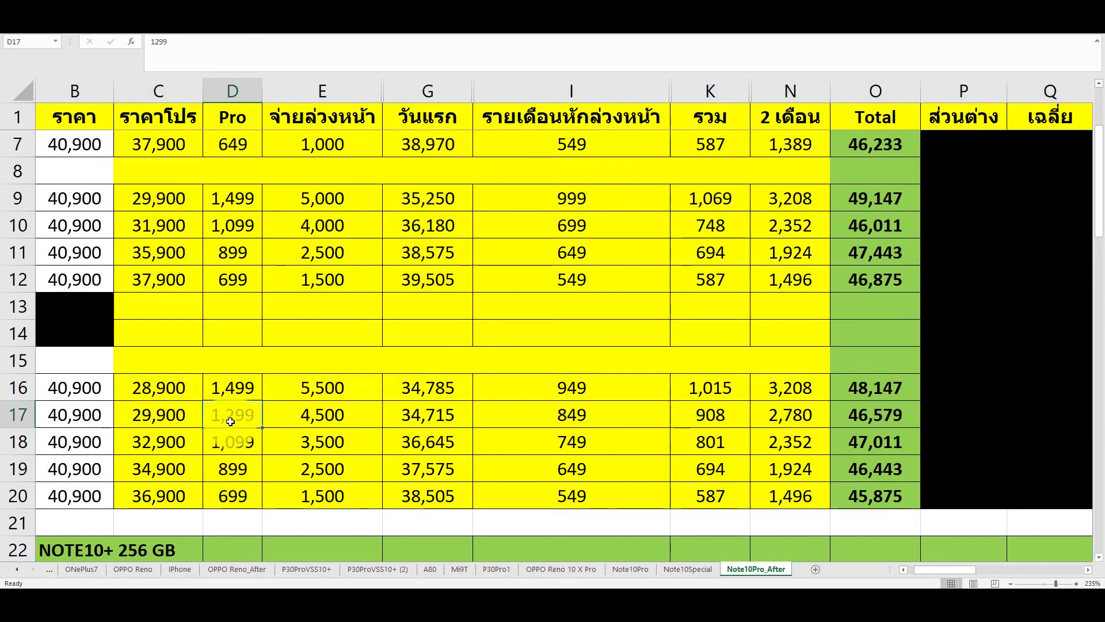
left_click(230, 471)
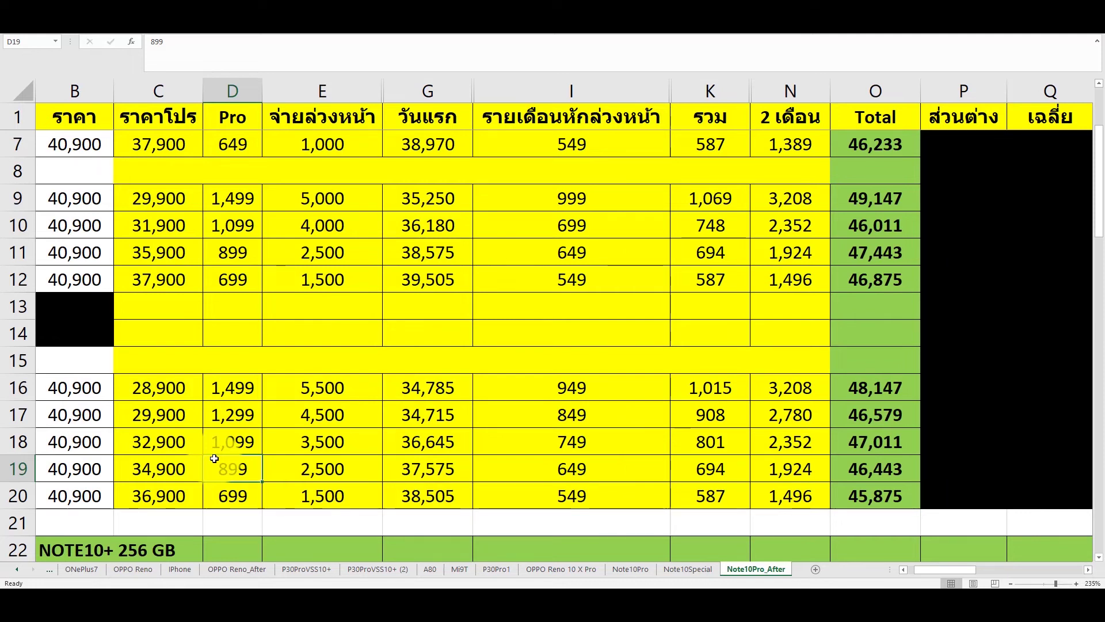
Step: Fill the blacked-out ส่วนต่าง and เฉลี่ย cells P3:Q20 with red to reveal their amounts
left_click_drag(1017, 506, 996, 193)
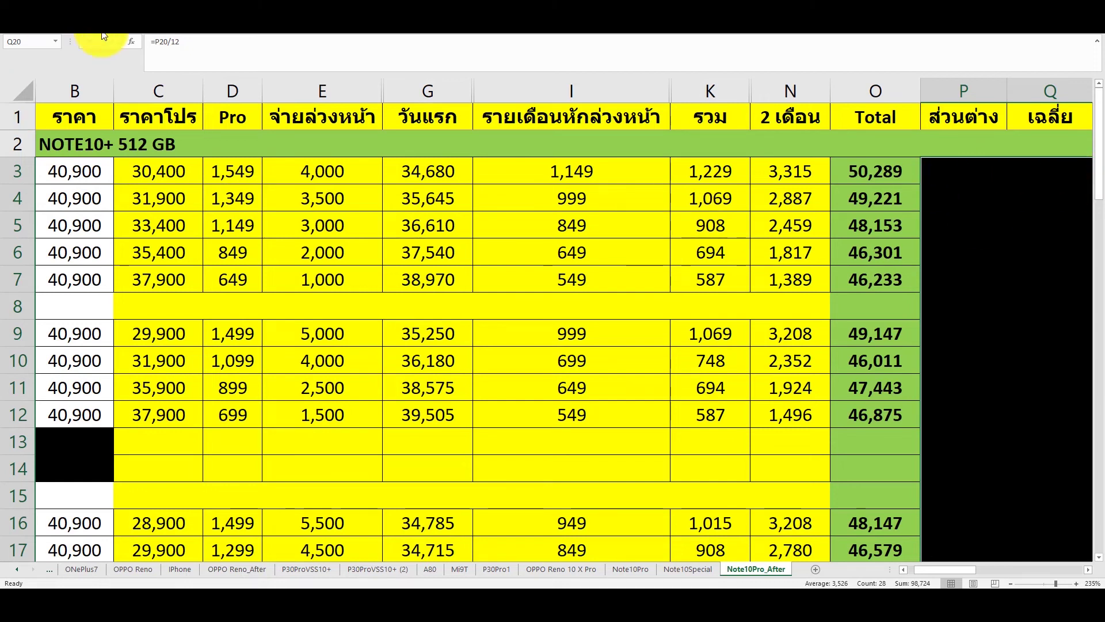
left_click(60, 35)
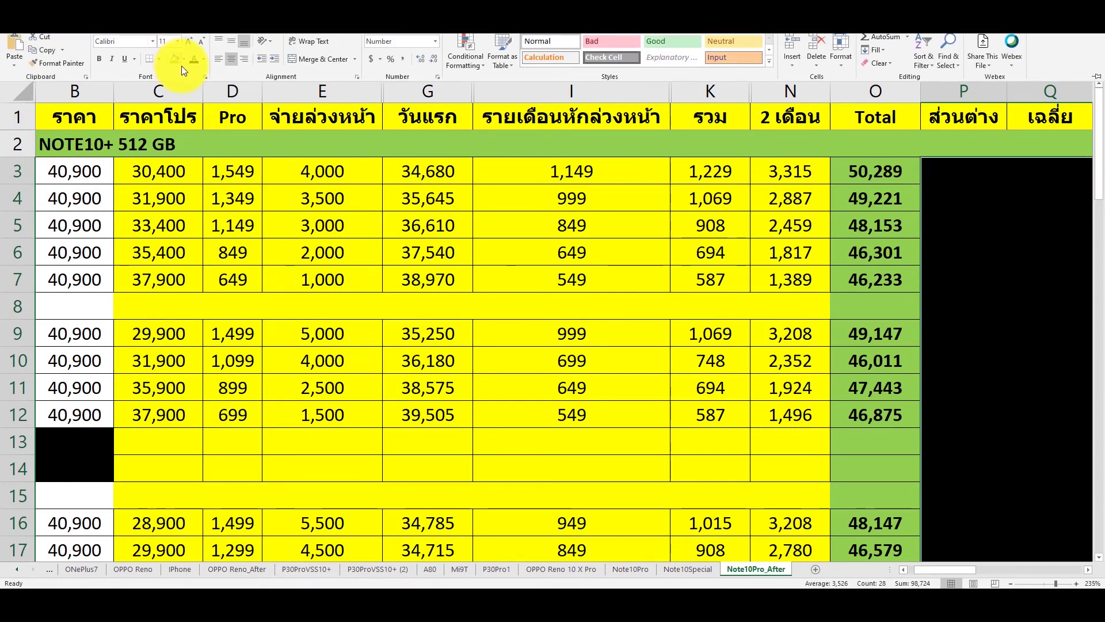
left_click(182, 59)
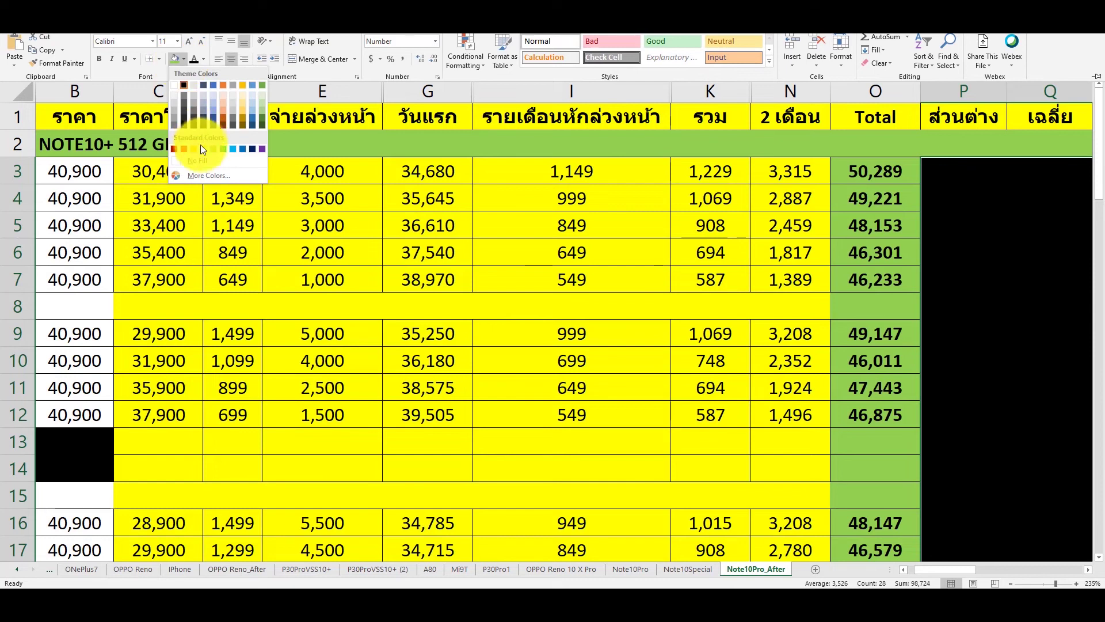
left_click(185, 148)
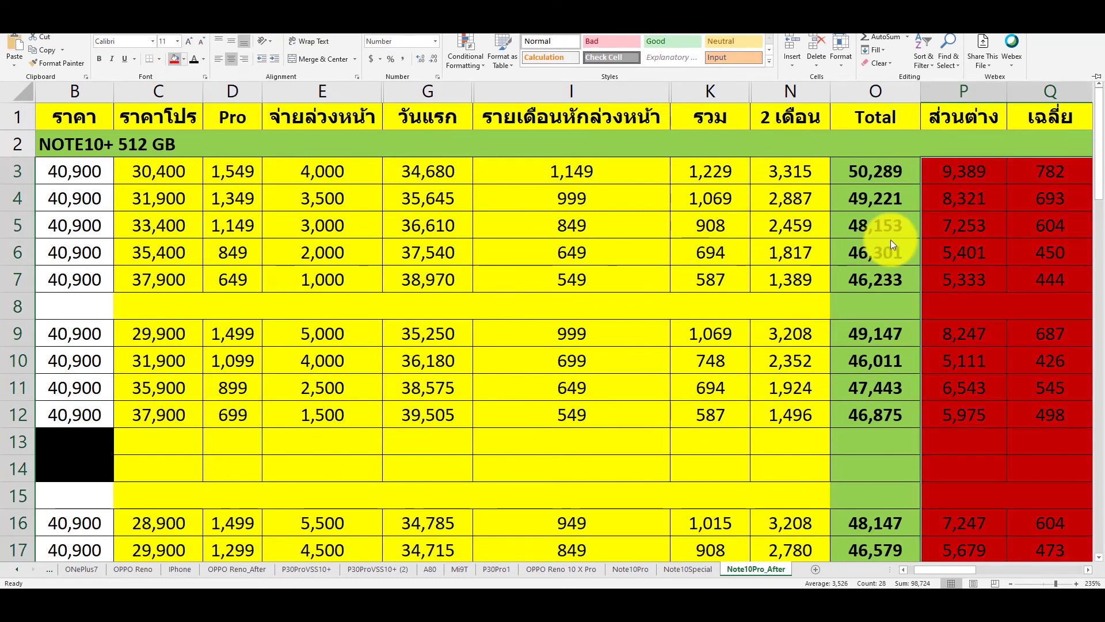
Step: Examine the ส่วนต่าง formula in P3 against the full device price in B3
left_click(973, 173)
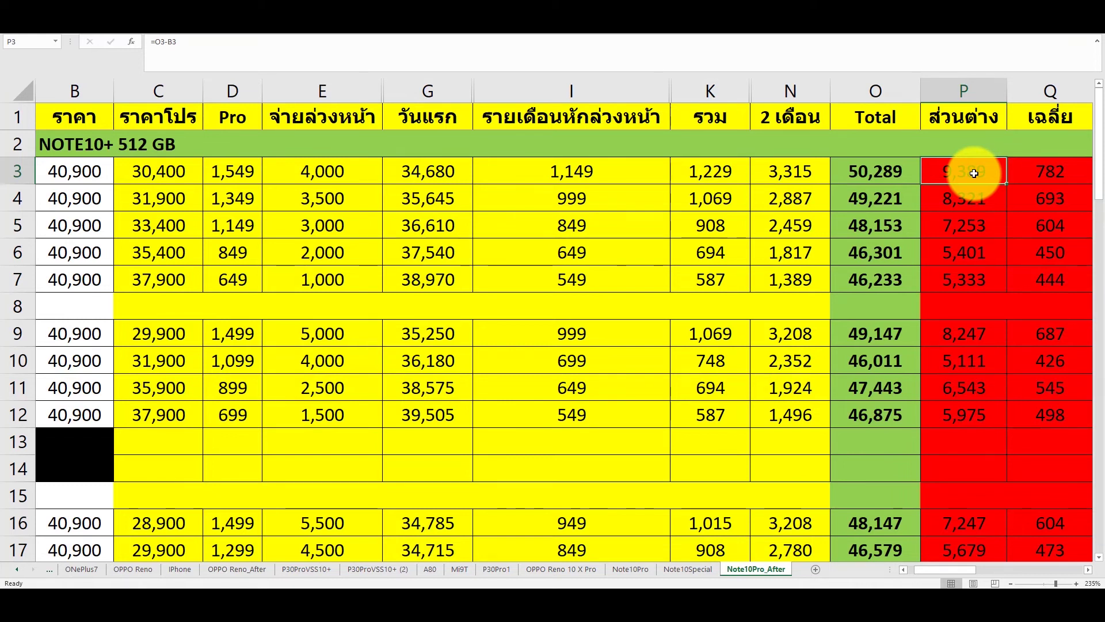
left_click(67, 178)
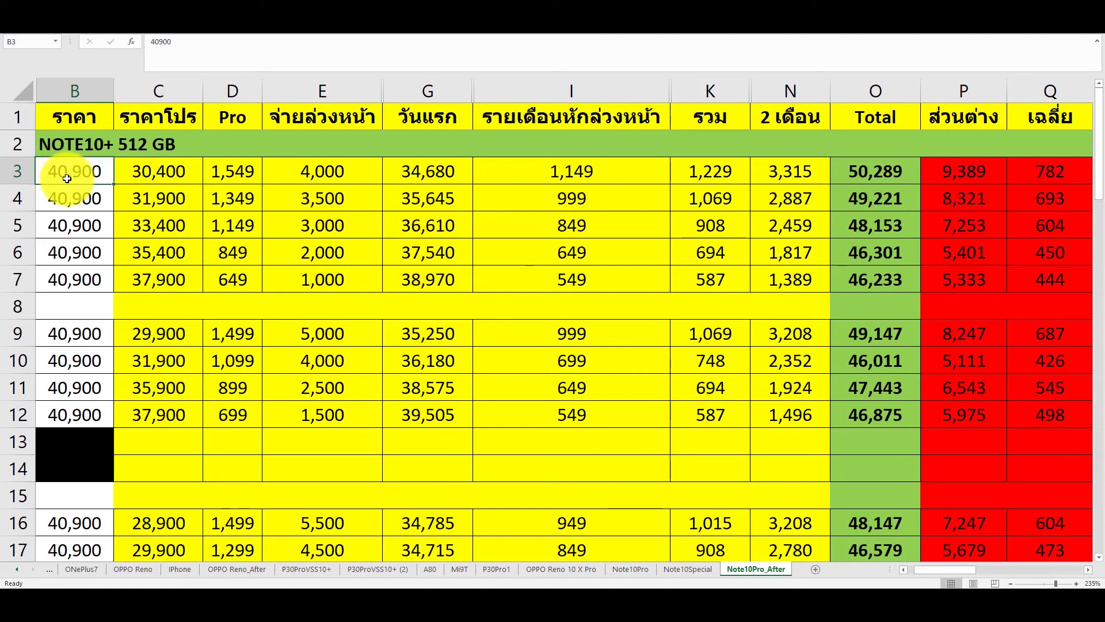
Step: Examine row 3's Pro package rate and ส่วนต่าง, and the เฉลี่ย averages of the first promotion group in Q3:Q7
left_click(221, 174)
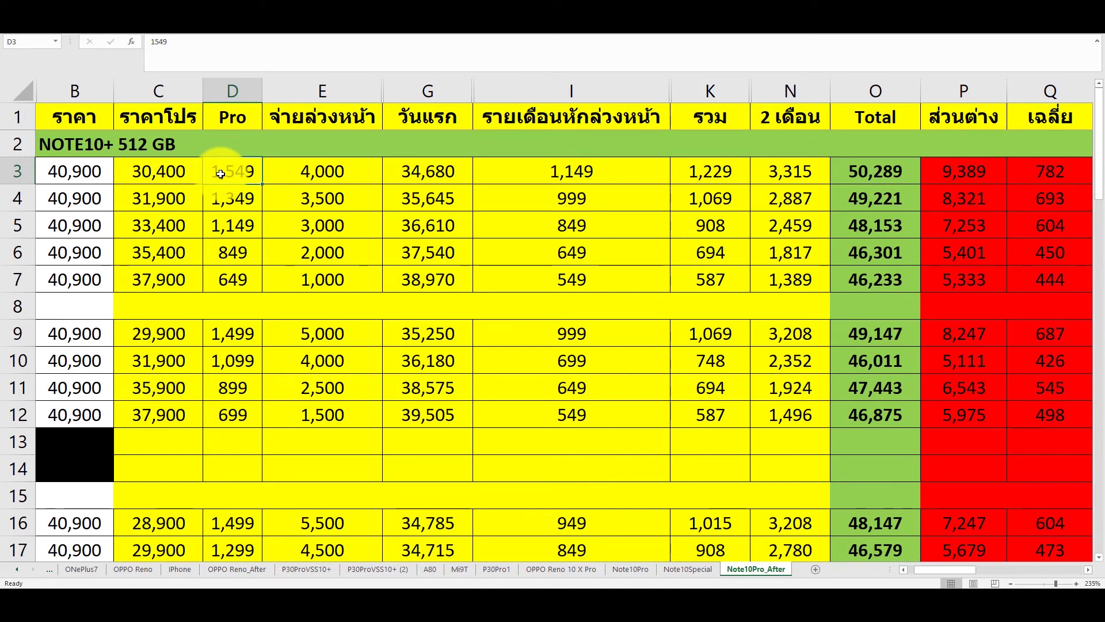
left_click(964, 172)
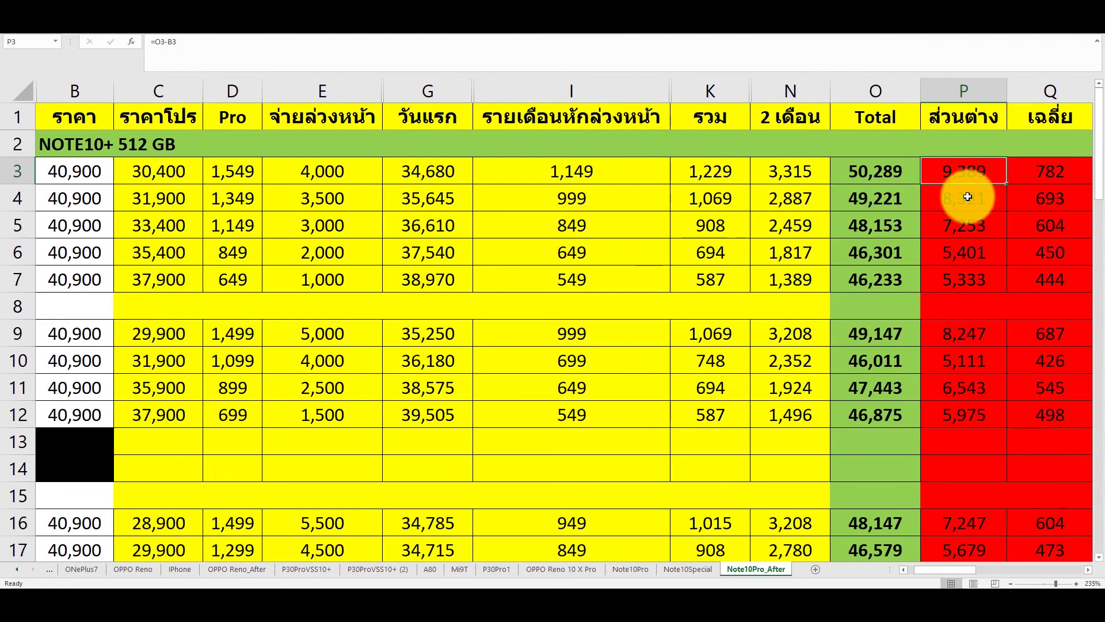
left_click(1064, 179)
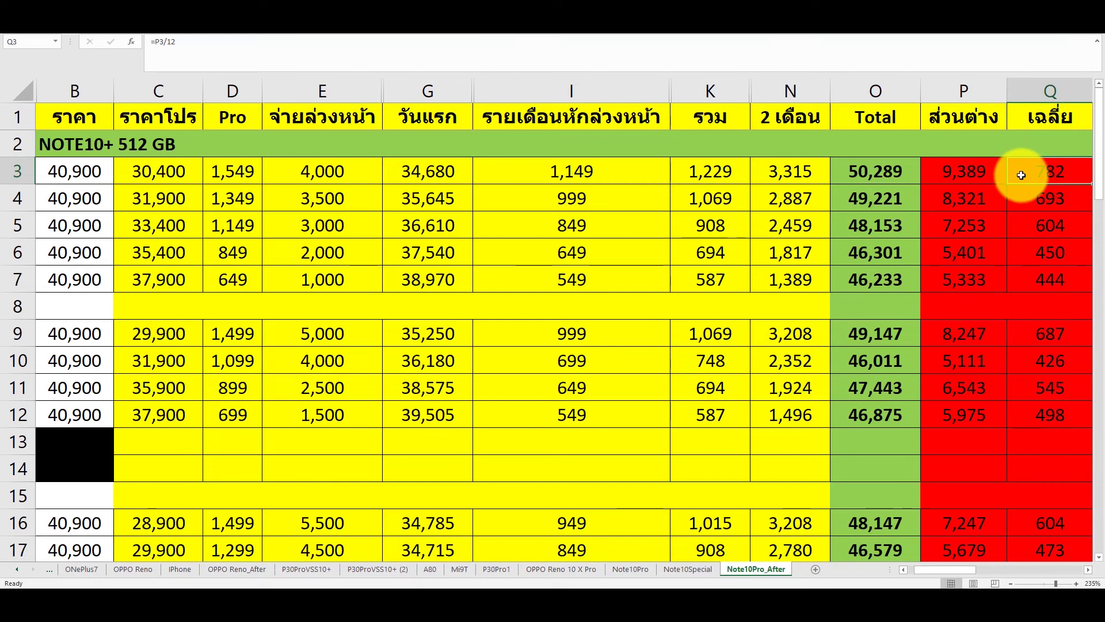
left_click(1019, 194)
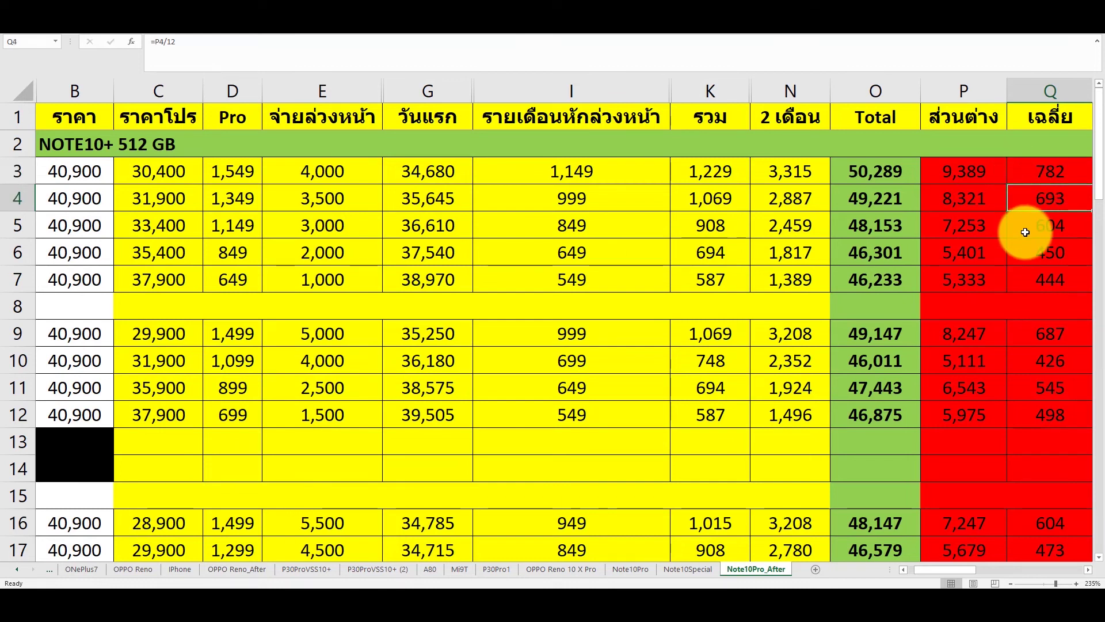
left_click(1025, 234)
left_click(1027, 256)
left_click(1026, 283)
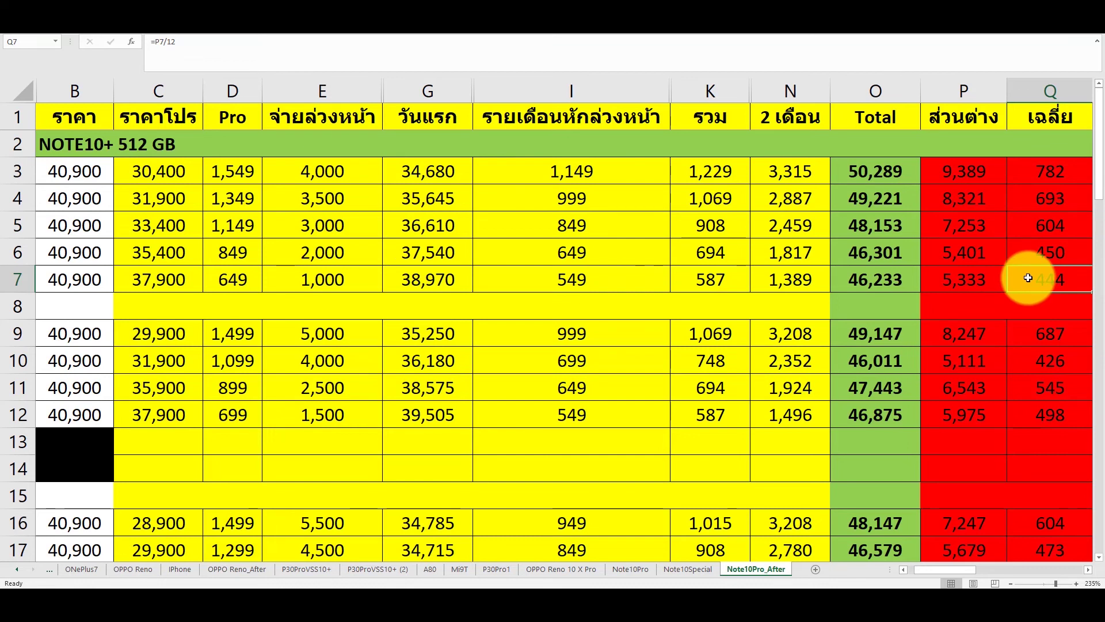
Step: Compare row 3's Pro package rate in D3 with its ส่วนต่าง in P3 and its เฉลี่ย in Q3
left_click(1029, 171)
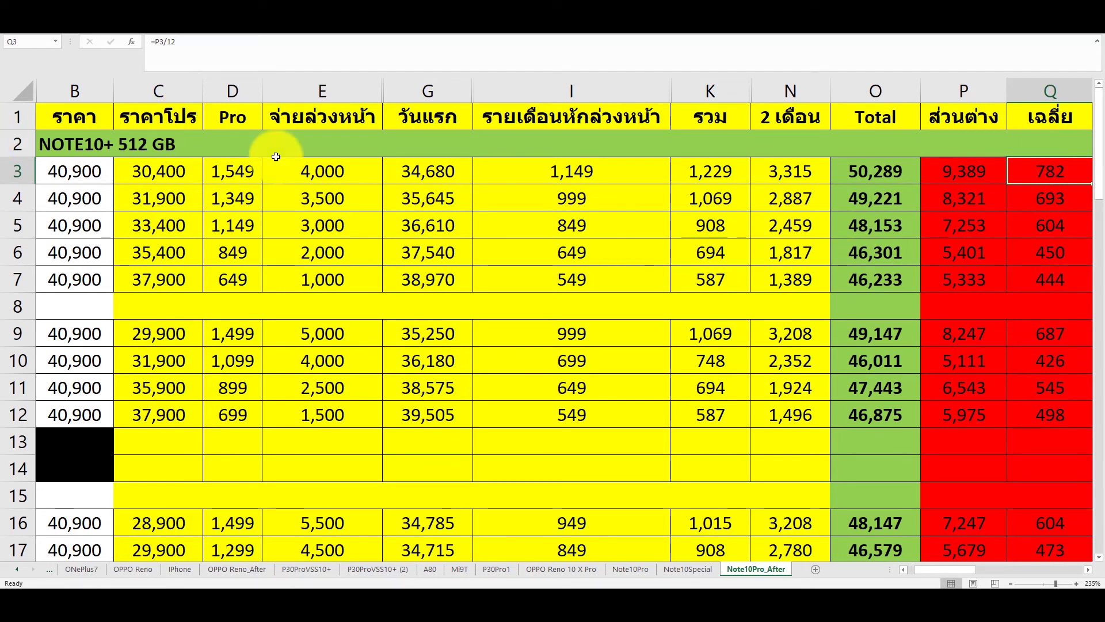
left_click(246, 170)
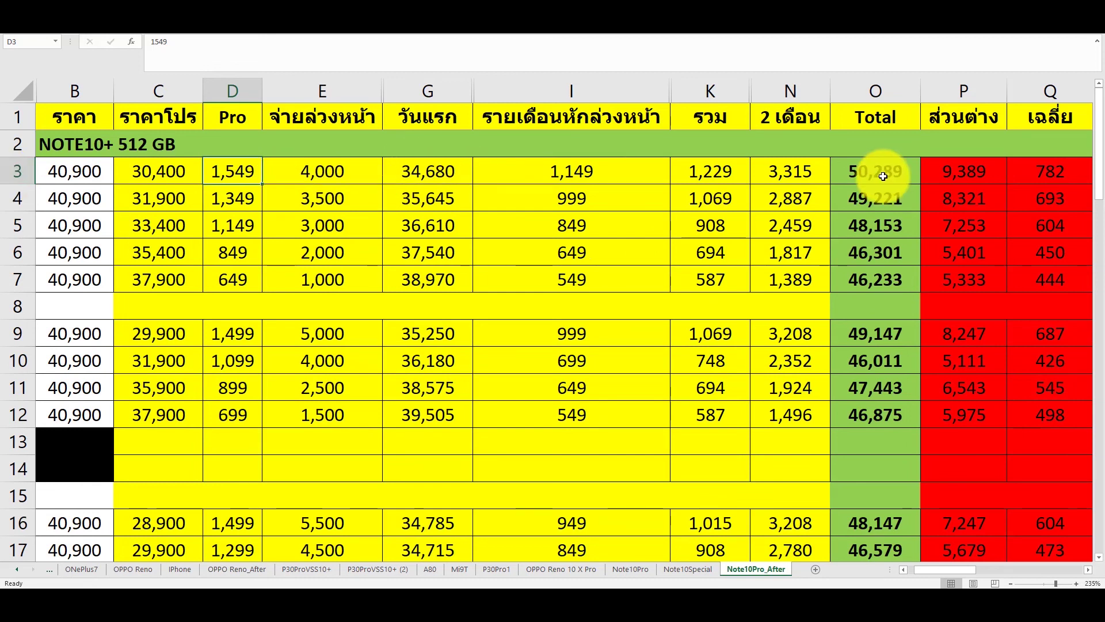
left_click(959, 173)
left_click(1061, 171)
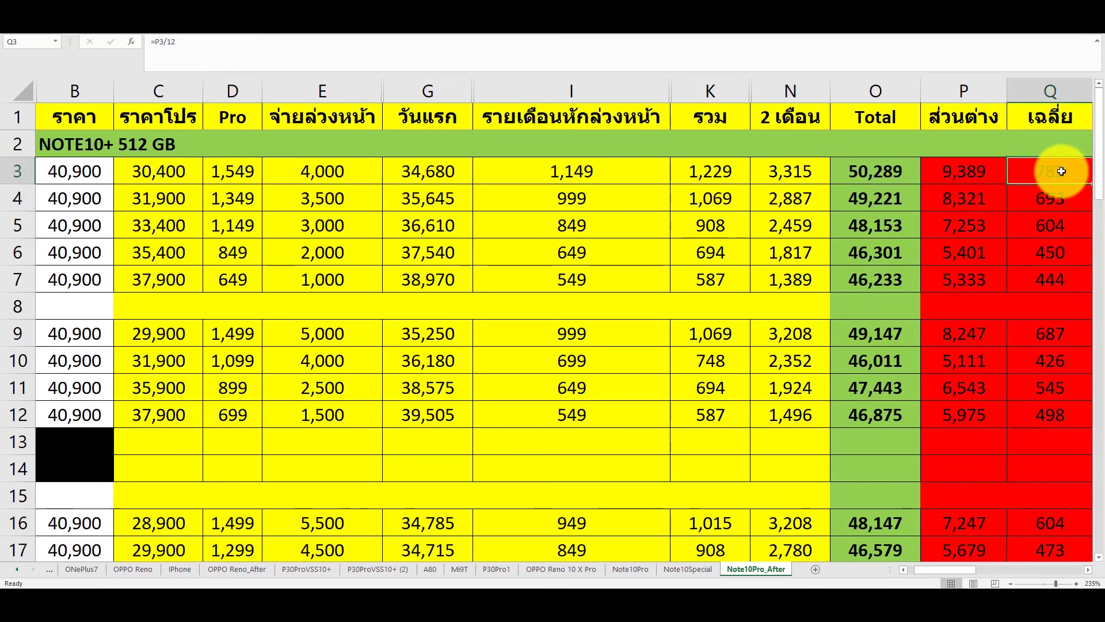
left_click(986, 172)
left_click(1015, 172)
left_click(985, 178)
left_click(1046, 173)
left_click(985, 175)
left_click(1019, 176)
left_click(980, 177)
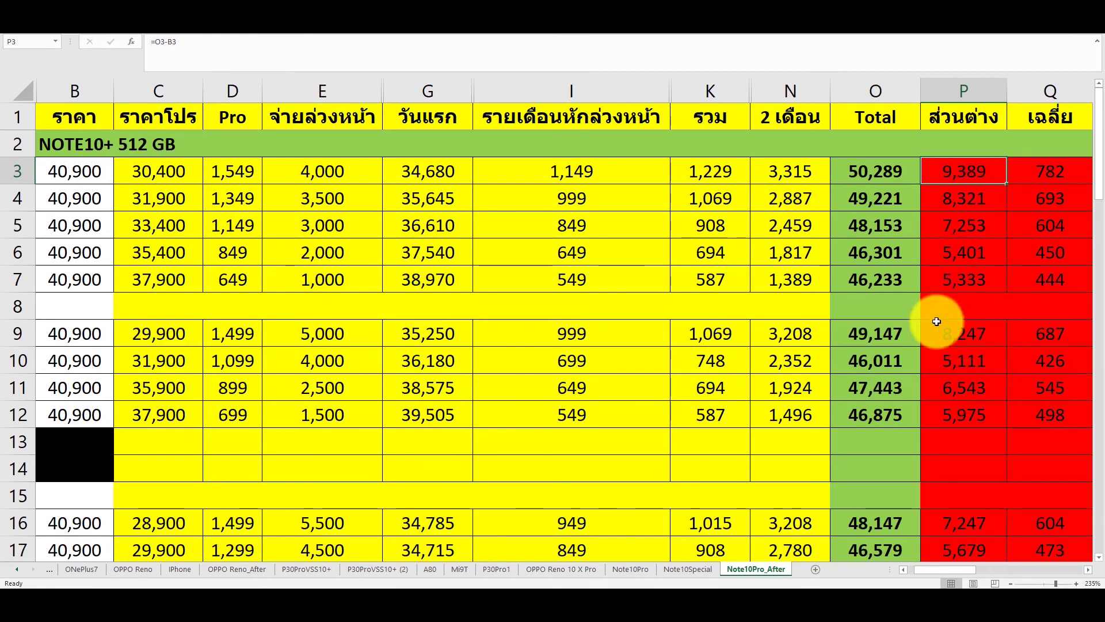
Step: Compare the second group's เฉลี่ย averages in rows 9 to 11, focusing on the full promotion row 10
left_click(1047, 337)
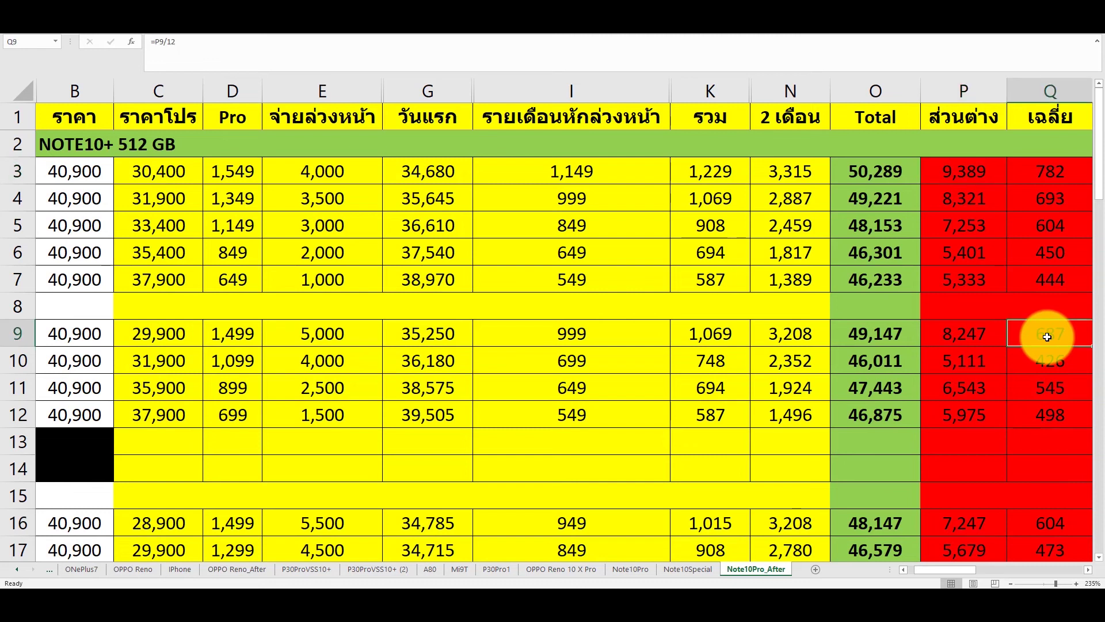
left_click(1013, 369)
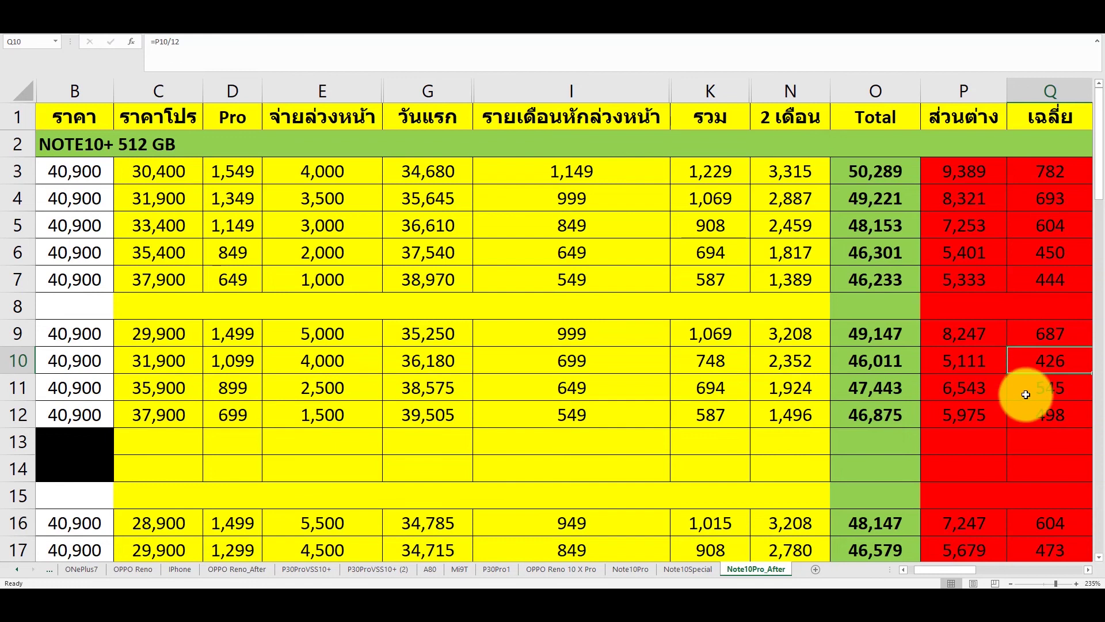
left_click(1013, 392)
left_click_drag(1048, 363, 48, 355)
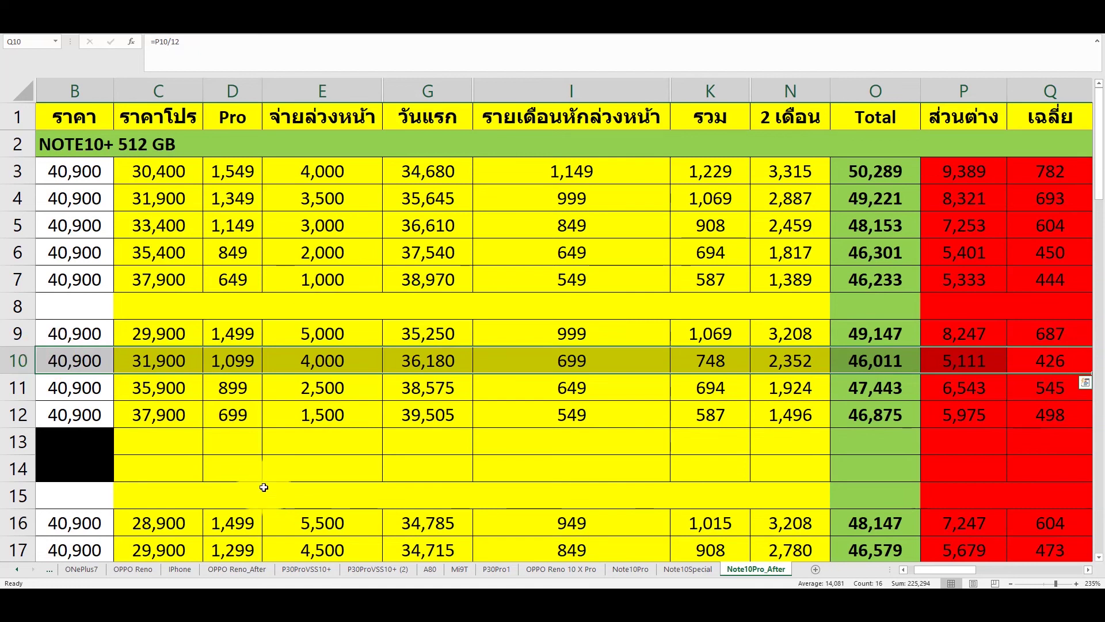
left_click(1054, 363)
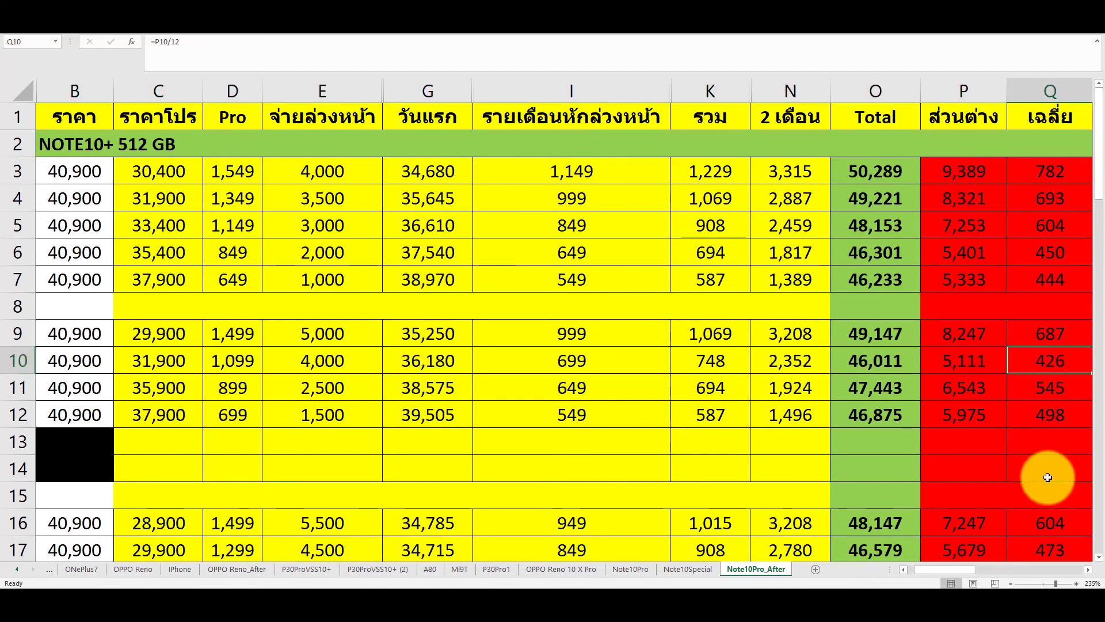
Step: Compare the third group's Pro rates in rows 17 and 19 and the เฉลี่ย averages in rows 17, 19 and 20
scroll(1101, 564, "down", 4)
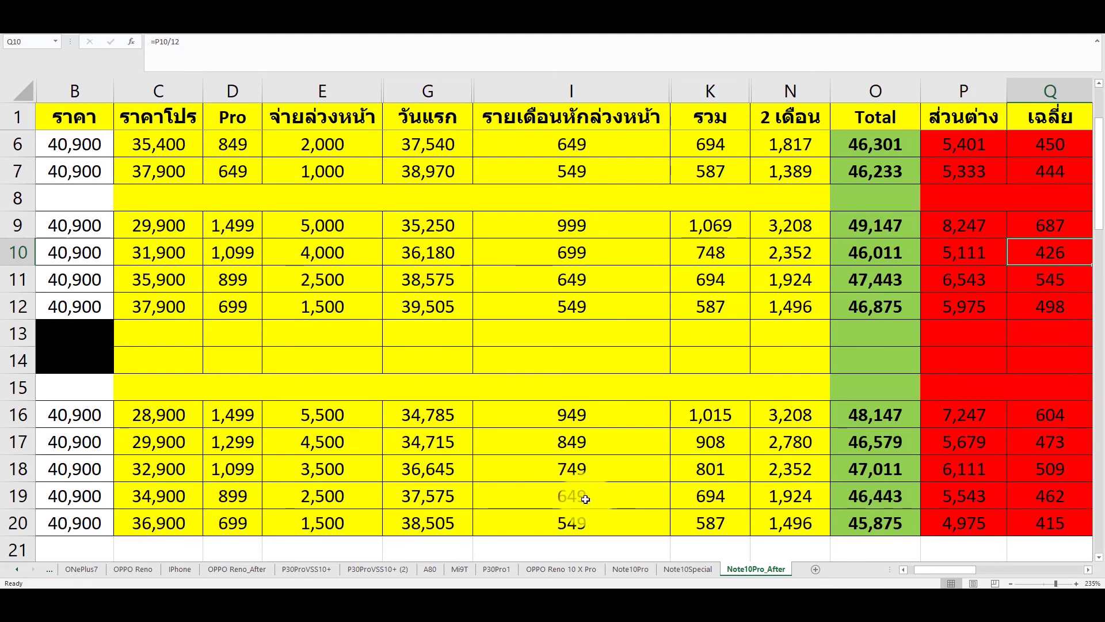
left_click(236, 498)
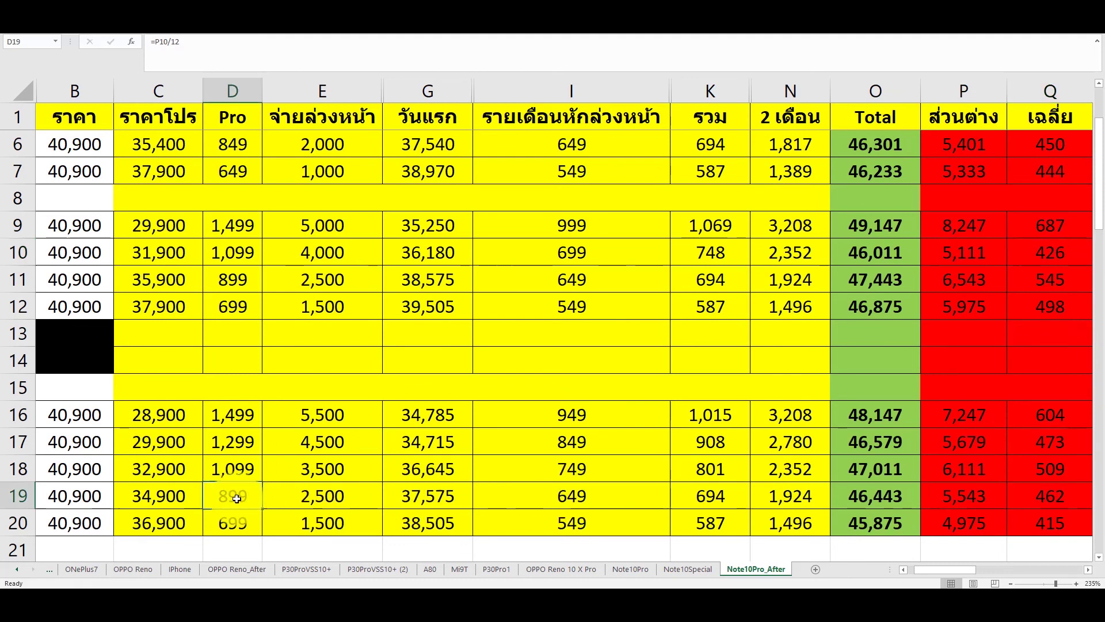
left_click(232, 443)
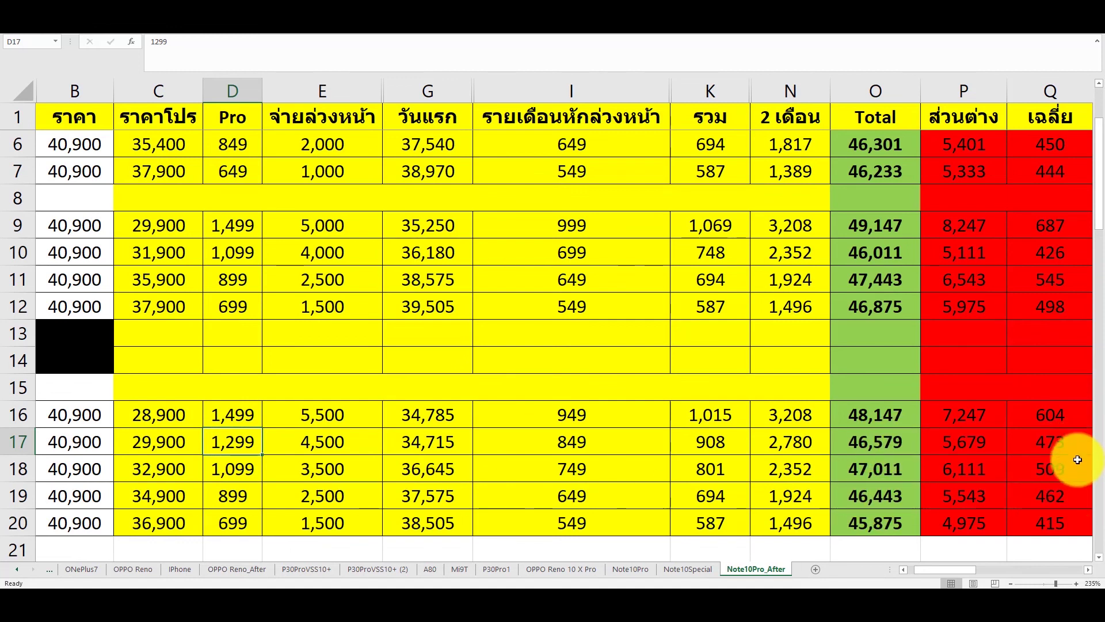
left_click(1064, 493)
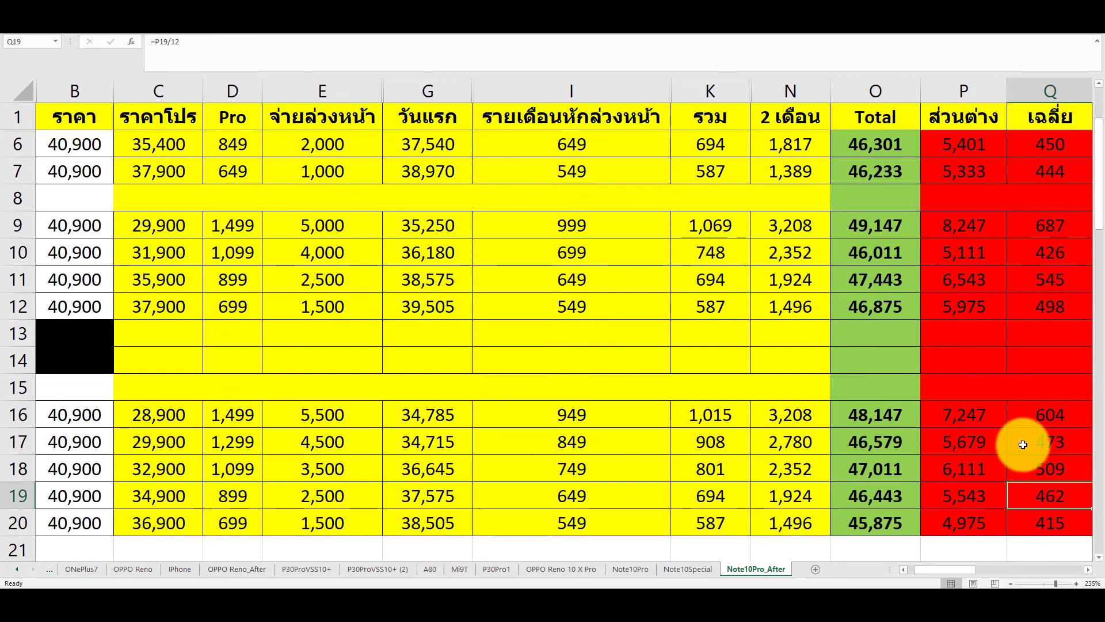
left_click(1020, 440)
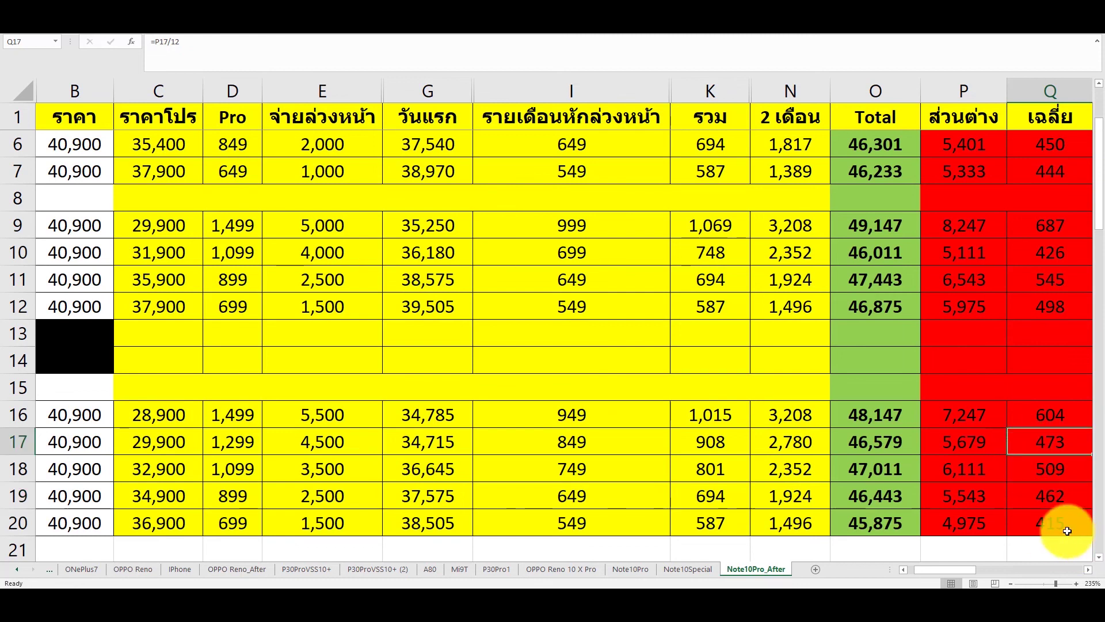
left_click(1054, 524)
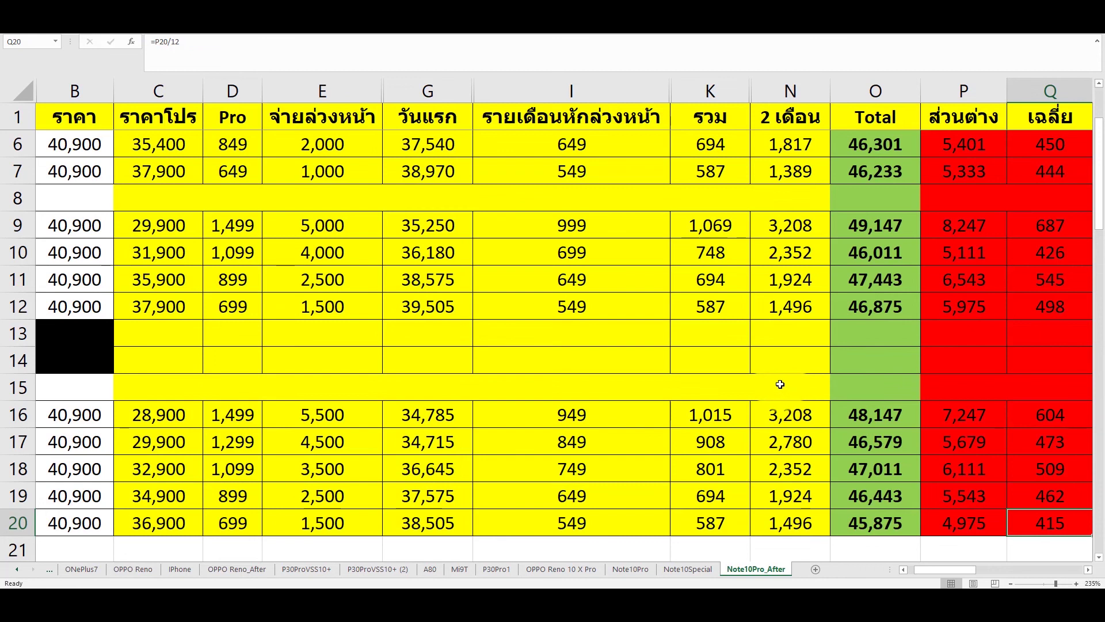
scroll(797, 411, "up", 2)
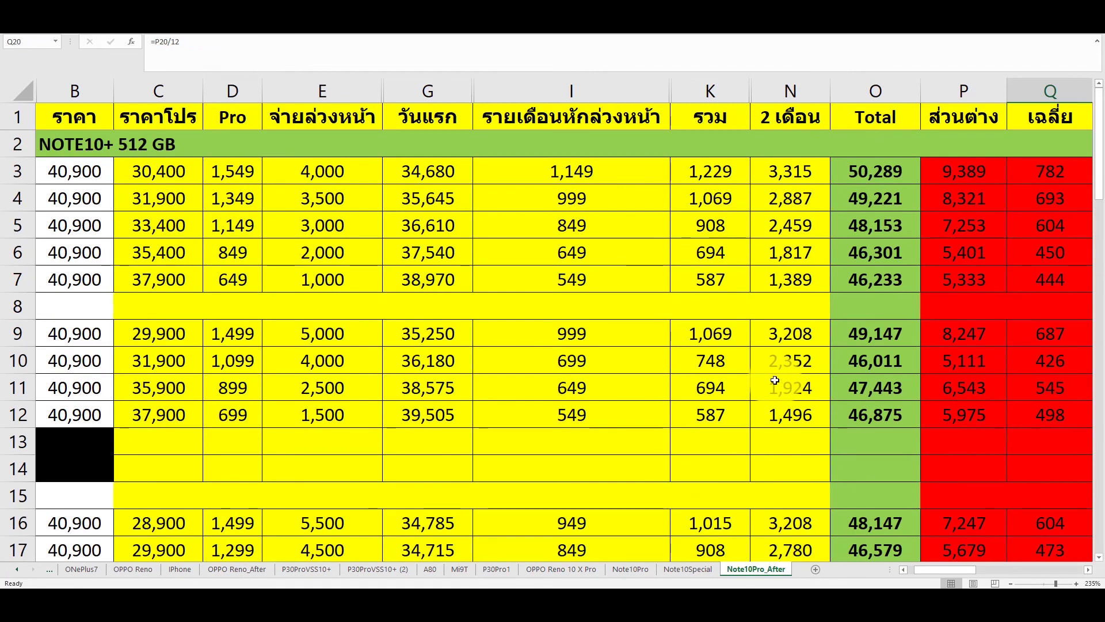
scroll(771, 376, "down", 1)
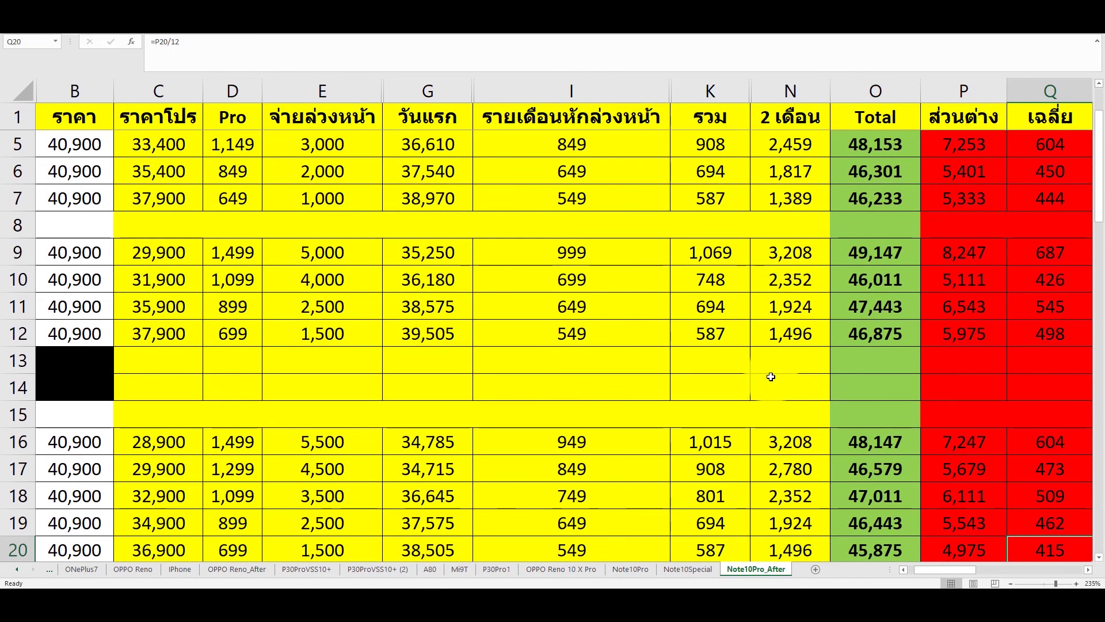